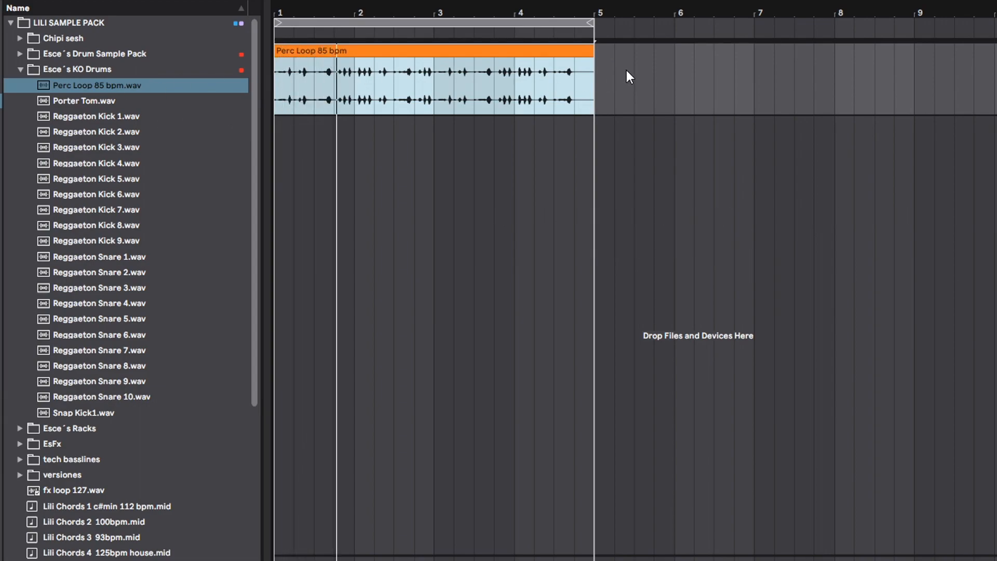
- Audition the reggaeton kick samples and place Reggaeton Kick 7 on a new track at bar 1
{"action": "left_click", "coordinate": [116, 119]}
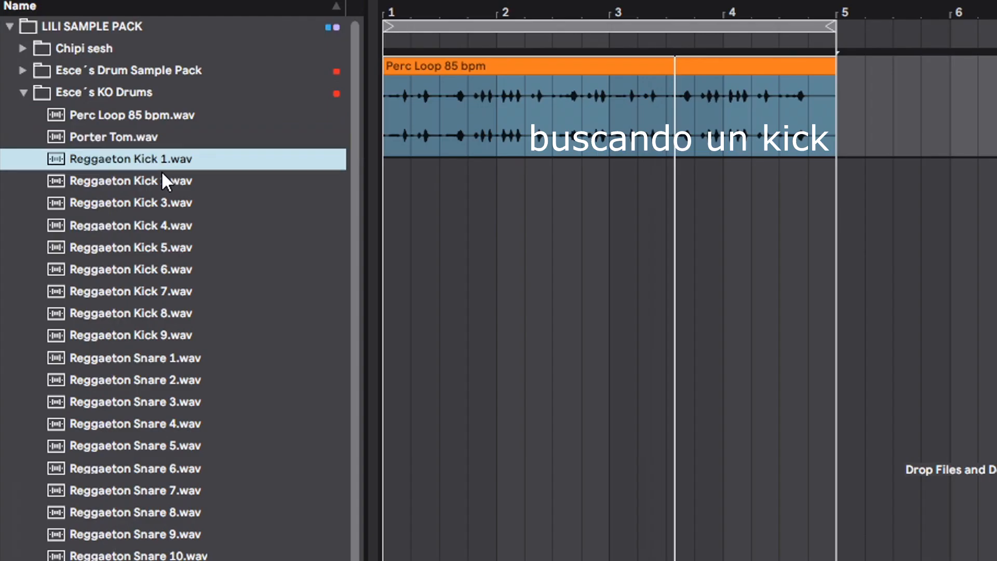
{"action": "left_click", "coordinate": [202, 312]}
{"action": "left_click", "coordinate": [202, 294]}
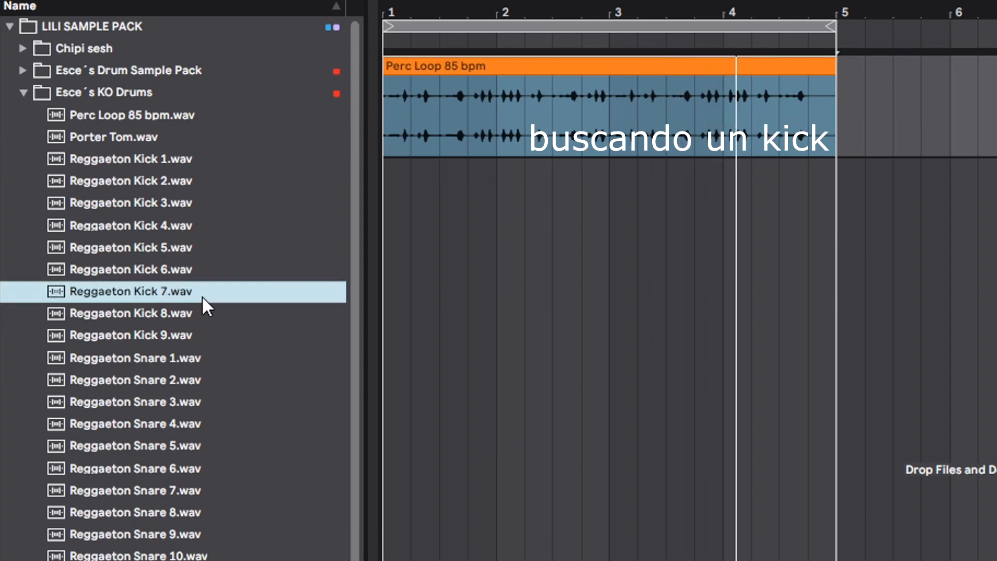
{"action": "left_click", "coordinate": [214, 278]}
{"action": "left_click", "coordinate": [215, 290]}
{"action": "left_click_drag", "start_coordinate": [215, 290], "coordinate": [396, 168]}
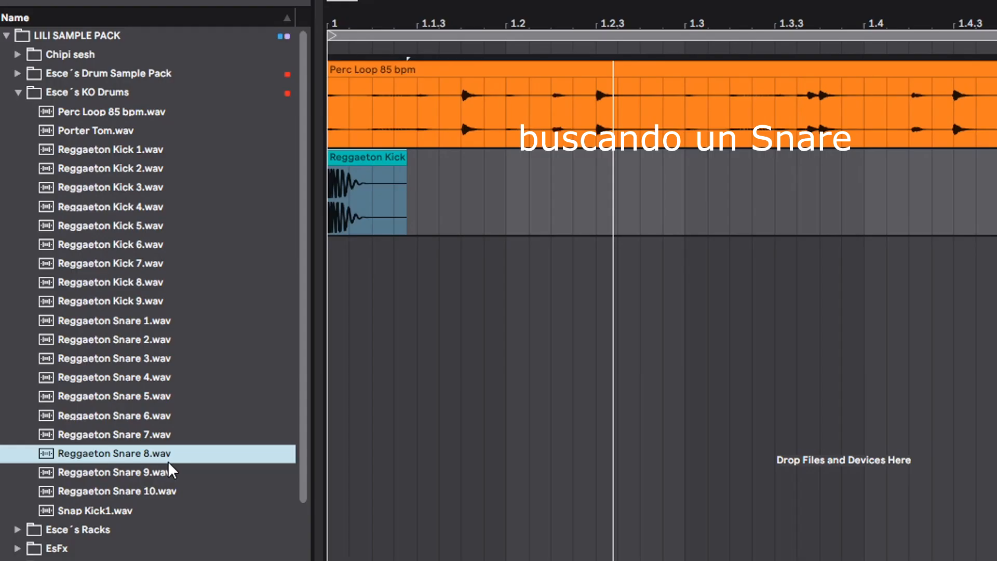
- Audition the reggaeton snare samples, place Reggaeton Snare 5 at 1.1.4 on a new track, and play the result
{"action": "key", "text": "Down"}
{"action": "key", "text": "Down"}
{"action": "left_click", "coordinate": [128, 365]}
{"action": "key", "text": "Up"}
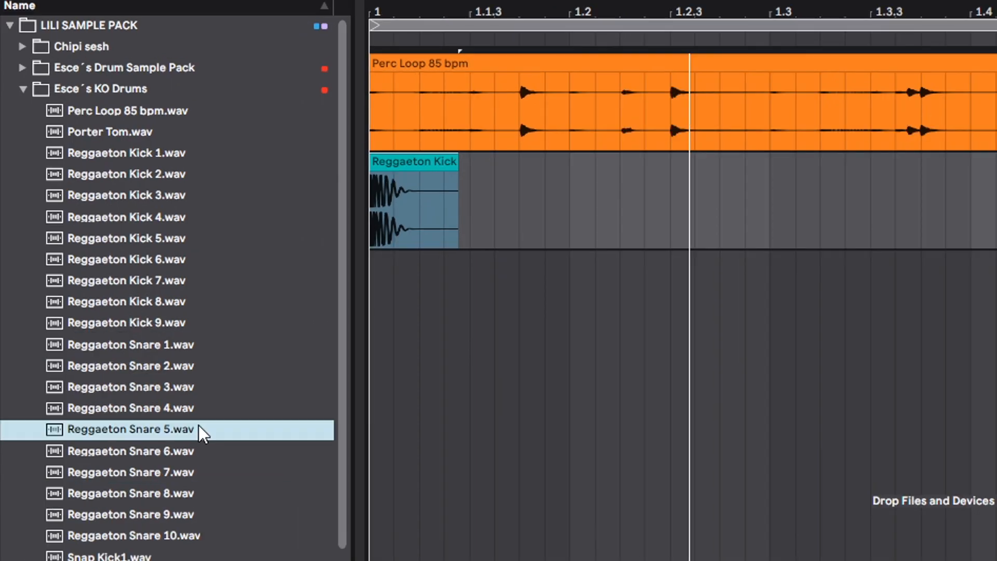
{"action": "key", "text": "Down"}
{"action": "key", "text": "Up"}
{"action": "key", "text": "Left"}
{"action": "left_click", "coordinate": [154, 432]}
{"action": "key", "text": "Up"}
{"action": "key", "text": "Down"}
{"action": "left_click_drag", "start_coordinate": [150, 433], "coordinate": [518, 327]}
{"action": "key", "text": "space"}
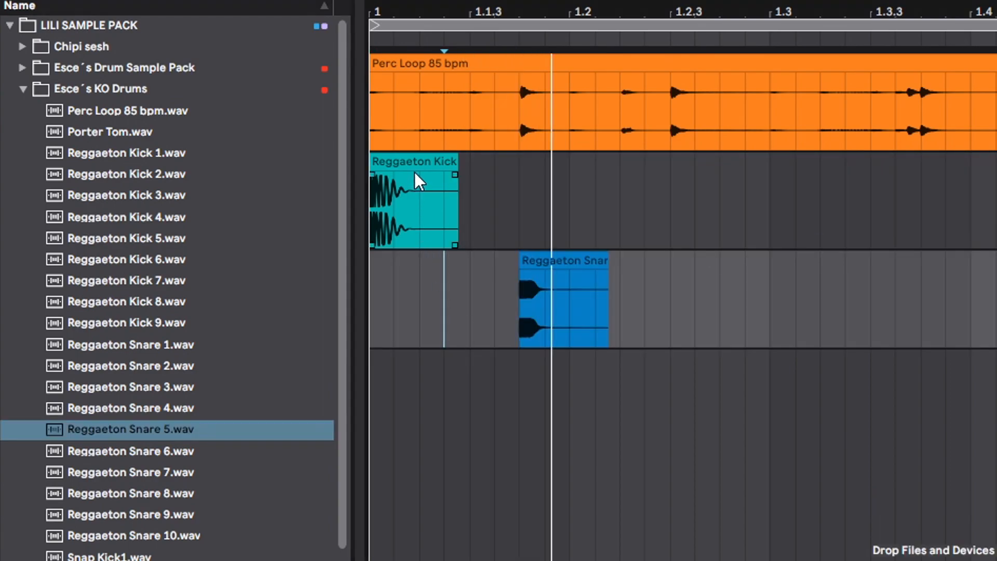
- Audition the LSP snares and add LSP Snare 9 on a new track as a second layer for the snare
{"action": "left_click", "coordinate": [418, 160]}
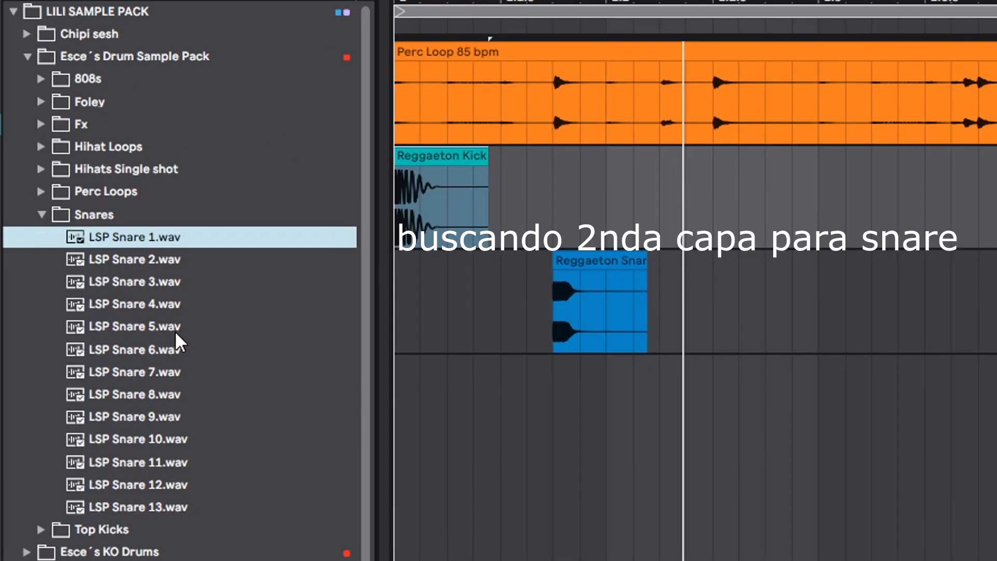
{"action": "left_click", "coordinate": [228, 331]}
{"action": "key", "text": "Down"}
{"action": "key", "text": "Down"}
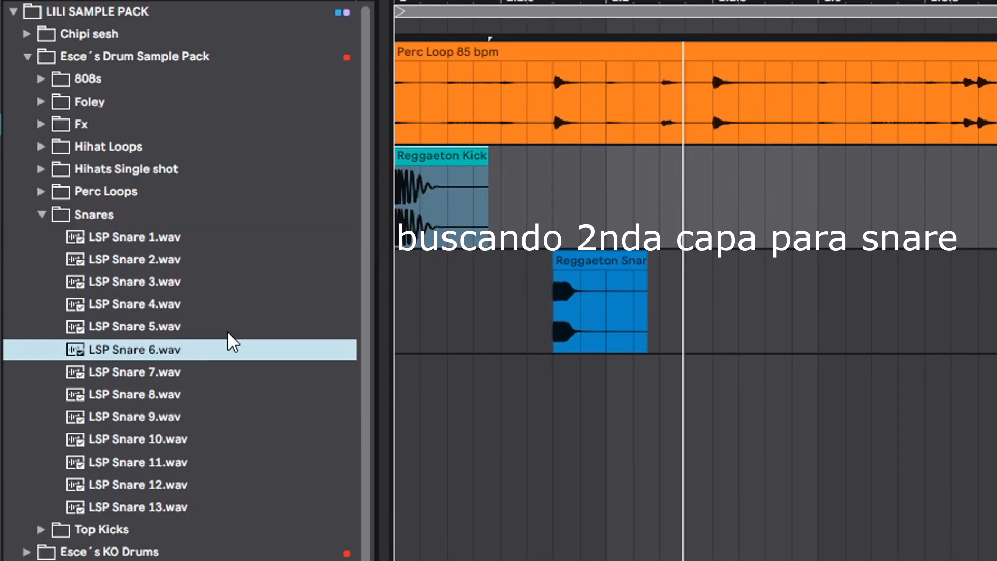
{"action": "key", "text": "Down"}
{"action": "key", "text": "Down"}
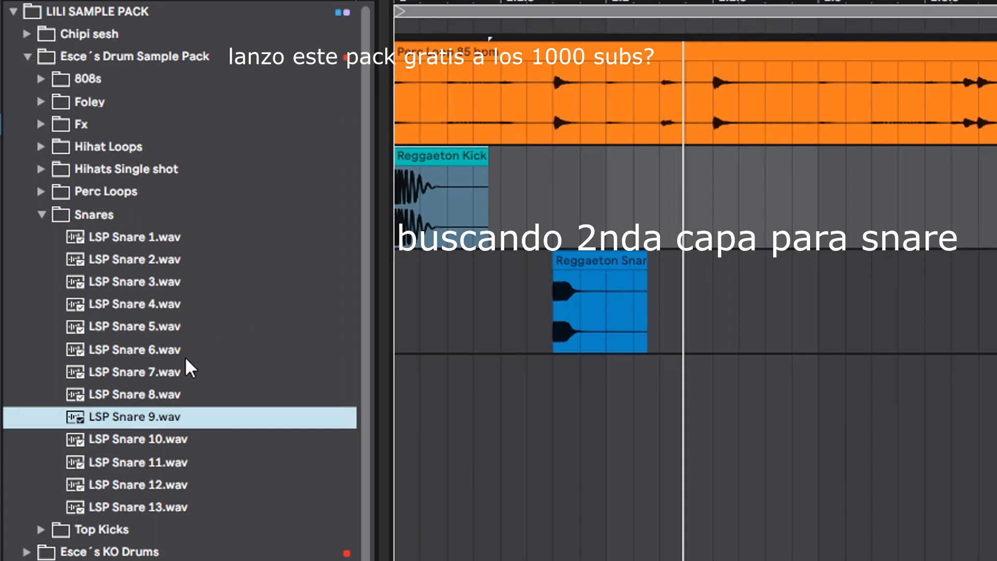
{"action": "left_click_drag", "start_coordinate": [174, 399], "coordinate": [560, 409]}
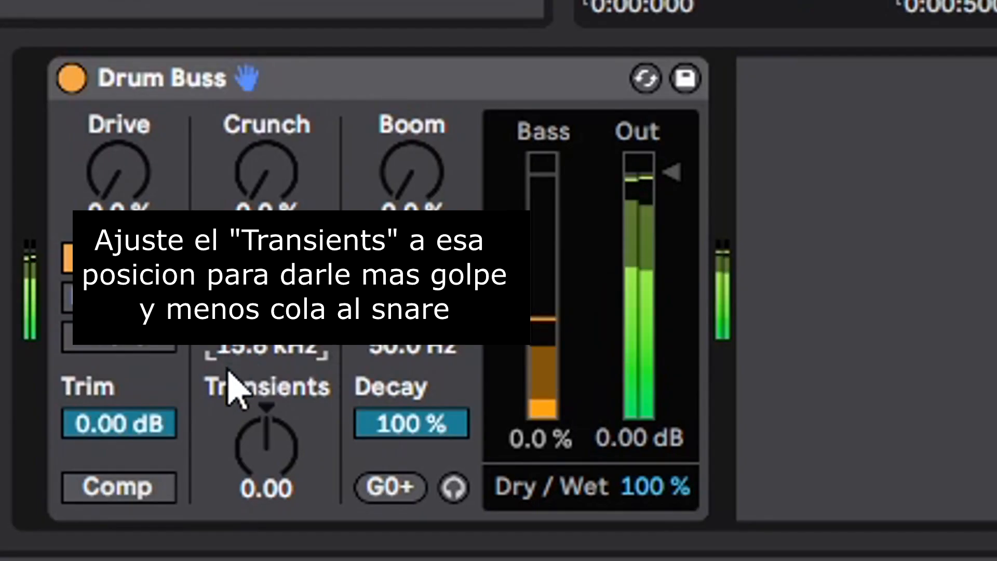
- Set the Transients of the Drum Buss on the snare group to -0.30
{"action": "left_click_drag", "start_coordinate": [229, 372], "coordinate": [229, 405]}
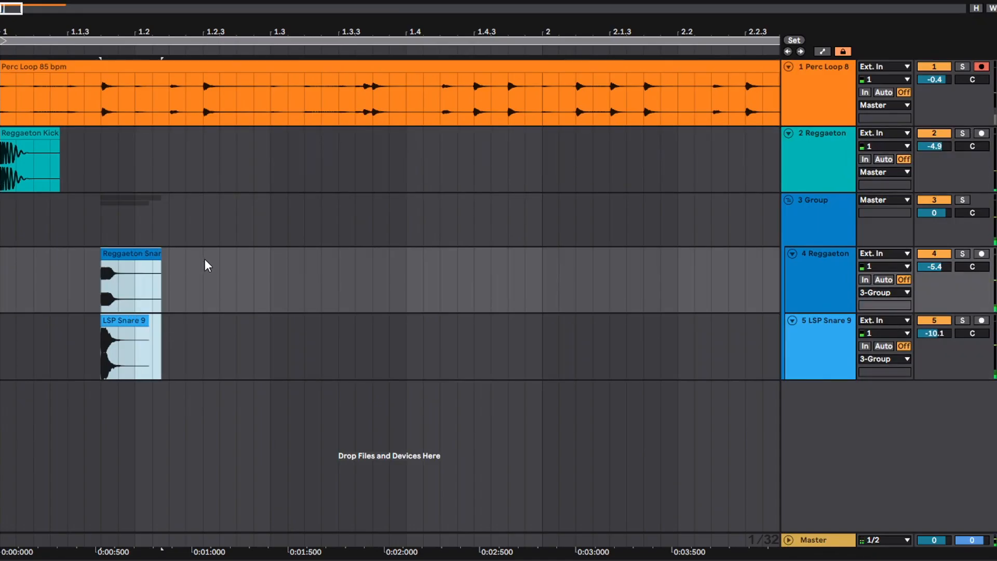
- Add a second layered snare hit at 1.2.3 and repeat the two-beat snare pattern along the percussion loop
{"action": "left_click", "coordinate": [204, 259]}
{"action": "key", "text": "ctrl+v"}
{"action": "left_click", "coordinate": [28, 130]}
{"action": "key", "text": "space"}
{"action": "left_click_drag", "start_coordinate": [327, 343], "coordinate": [16, 289]}
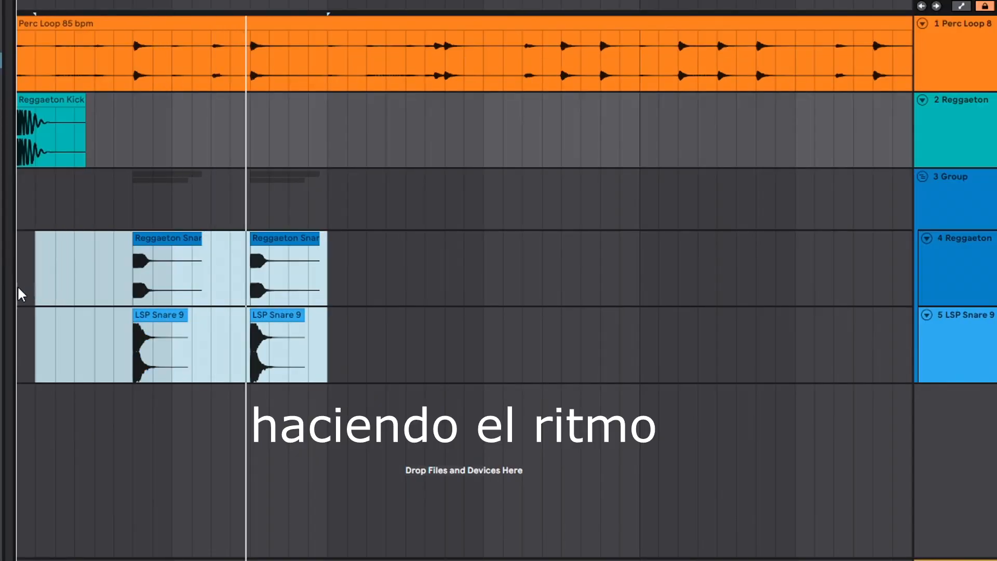
{"action": "key", "text": "ctrl+d"}
{"action": "scroll", "coordinate": [130, 42], "scroll_direction": "down", "scroll_amount": 5}
{"action": "key", "text": "ctrl+d"}
{"action": "key", "text": "ctrl+d"}
{"action": "key", "text": "ctrl+d"}
{"action": "key", "text": "ctrl+d"}
{"action": "key", "text": "ctrl+d"}
{"action": "key", "text": "ctrl+d"}
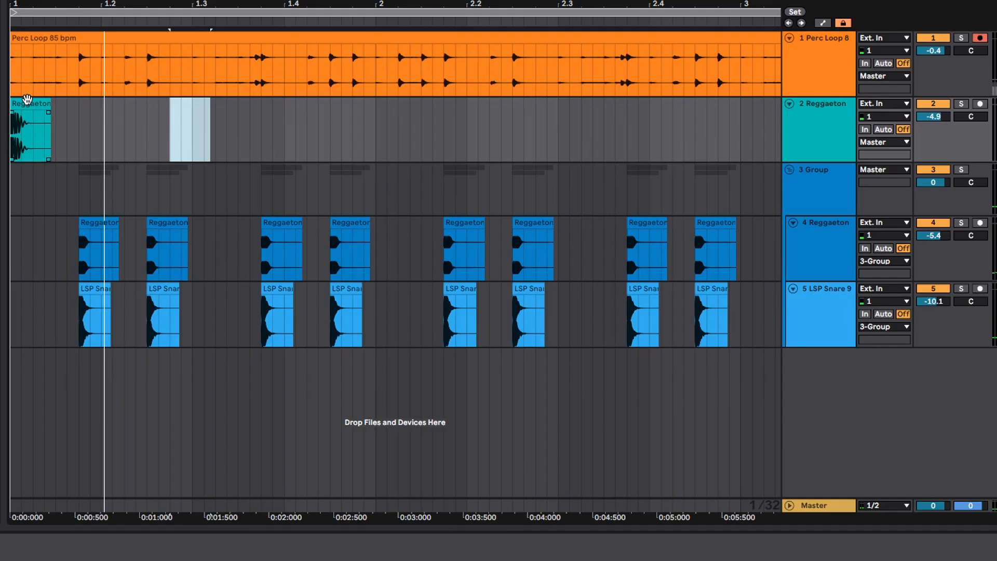
- Copy the Reggaeton Kick 7 clip from bar 1 to the start of bar 2
{"action": "left_click", "coordinate": [26, 98]}
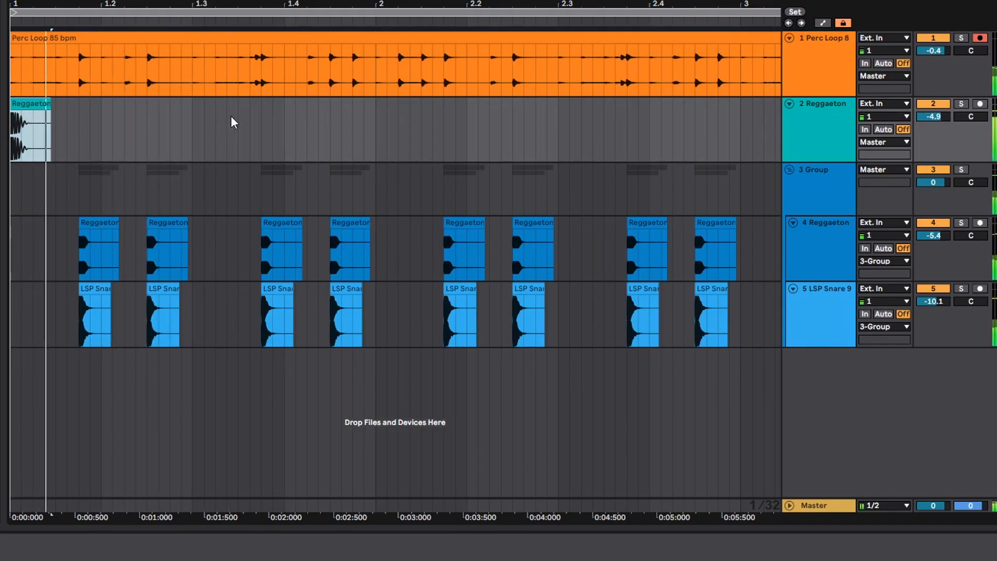
{"action": "left_click", "coordinate": [380, 120]}
{"action": "key", "text": "ctrl+v"}
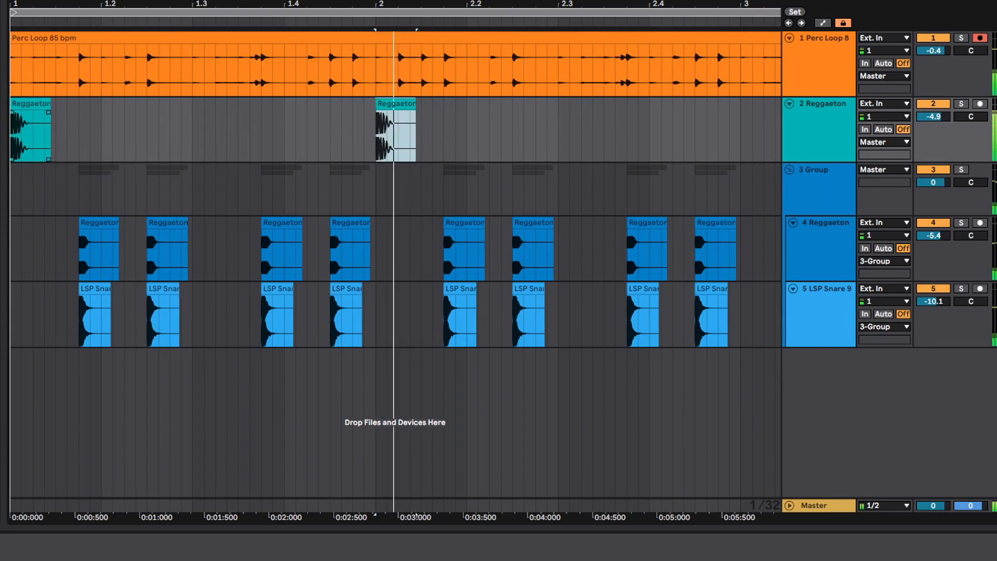
- Audition the Top Kicks samples and place LSP Kick 4 on the kick track at beat 1.3
{"action": "left_click", "coordinate": [131, 293]}
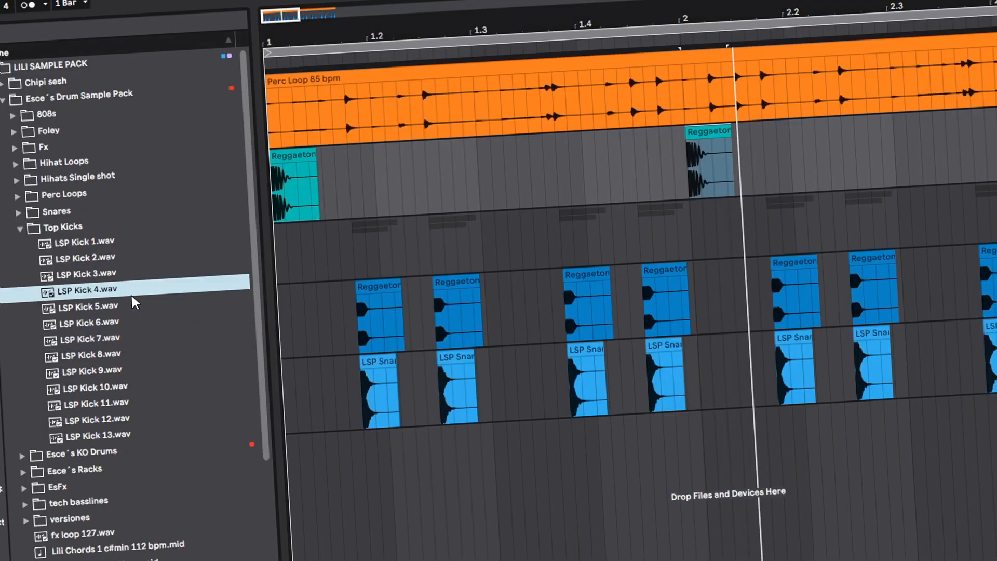
{"action": "key", "text": "Up"}
{"action": "key", "text": "Down"}
{"action": "key", "text": "Up"}
{"action": "left_click_drag", "start_coordinate": [100, 297], "coordinate": [486, 176]}
{"action": "left_click", "coordinate": [293, 155]}
- Copy the LSP Kick 4 clip to beat 2.3 and add a shortened copy just before it at 2.2.4
{"action": "left_click", "coordinate": [496, 148]}
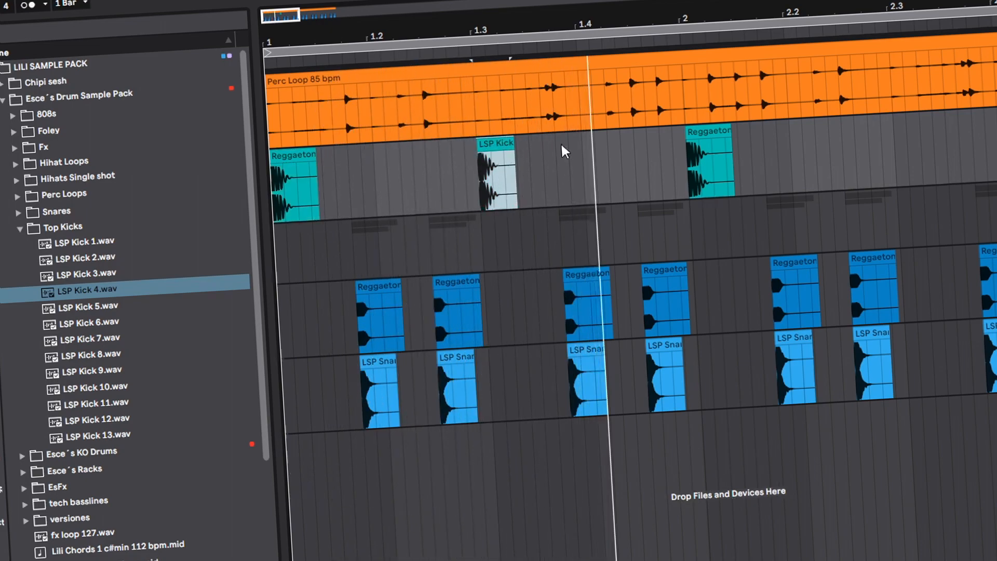
{"action": "left_click", "coordinate": [895, 155]}
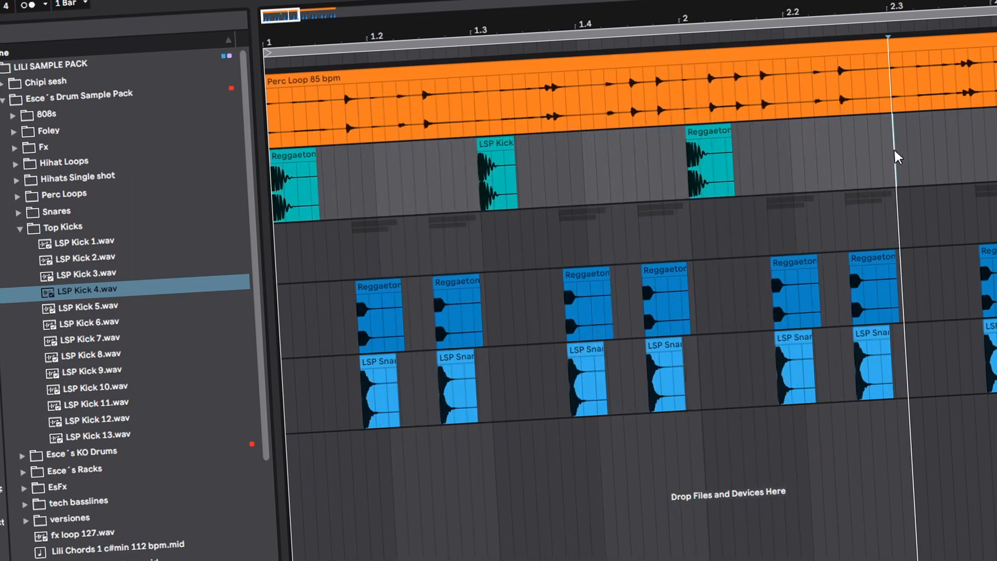
{"action": "key", "text": "ctrl+v"}
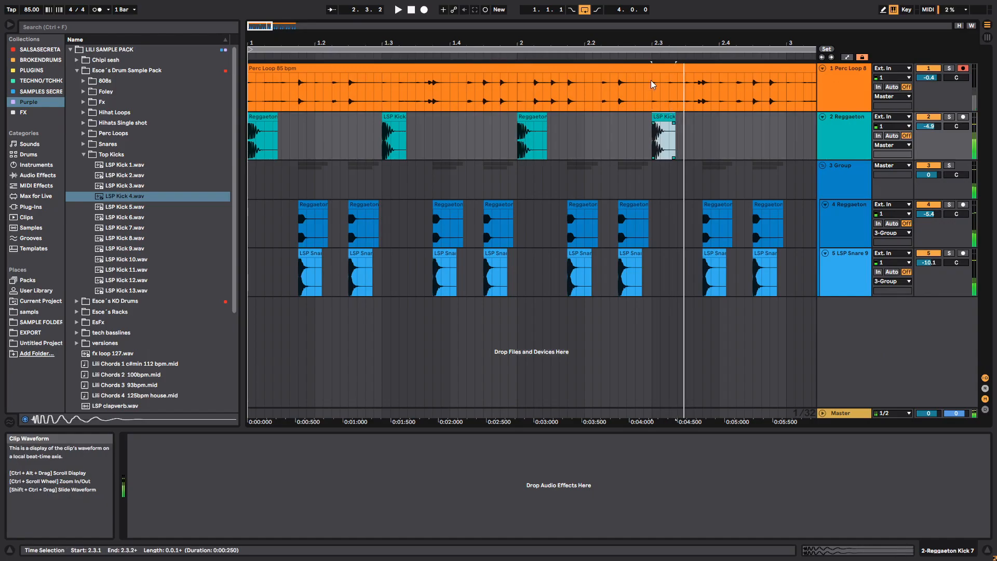
{"action": "left_click_drag", "start_coordinate": [658, 43], "coordinate": [658, 71]}
{"action": "left_click", "coordinate": [614, 140]}
{"action": "key", "text": "ctrl+v"}
{"action": "left_click", "coordinate": [625, 117]}
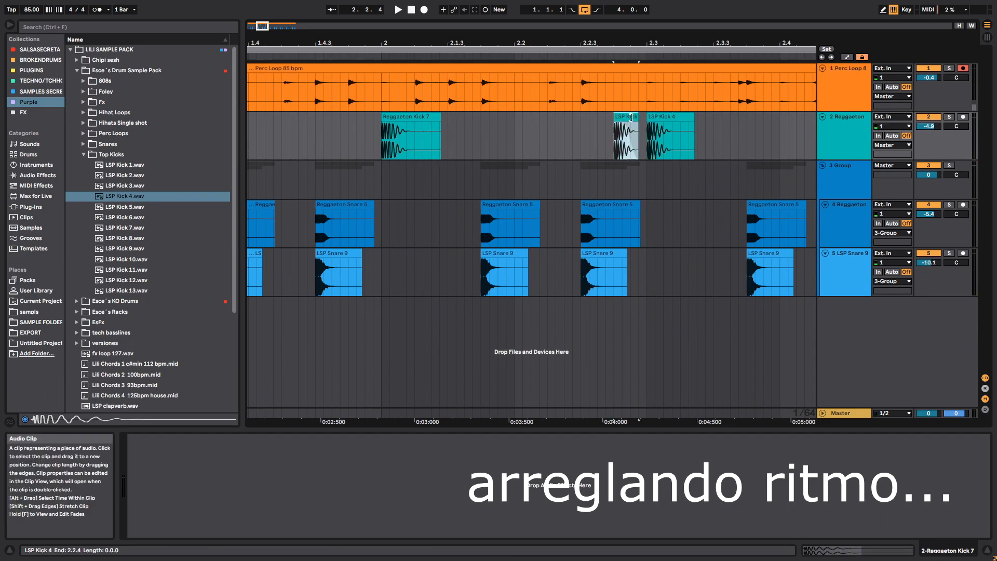
{"action": "double_click", "coordinate": [624, 117]}
{"action": "key", "text": "space"}
- Duplicate the two-bar kick pattern into bars 3 and 4
{"action": "left_click_drag", "start_coordinate": [300, 278], "coordinate": [300, 289]}
{"action": "left_click", "coordinate": [547, 136]}
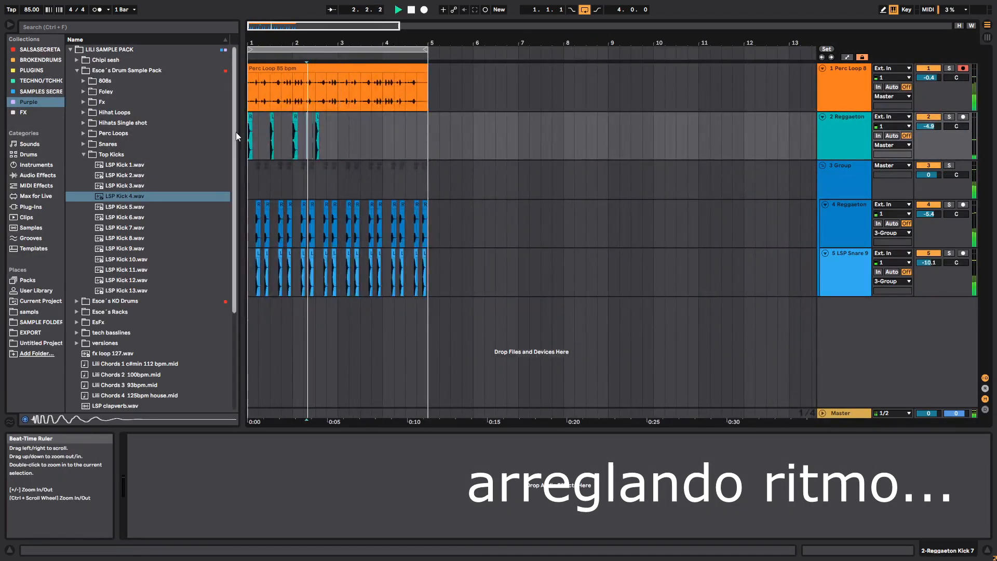
{"action": "key", "text": "ctrl+d"}
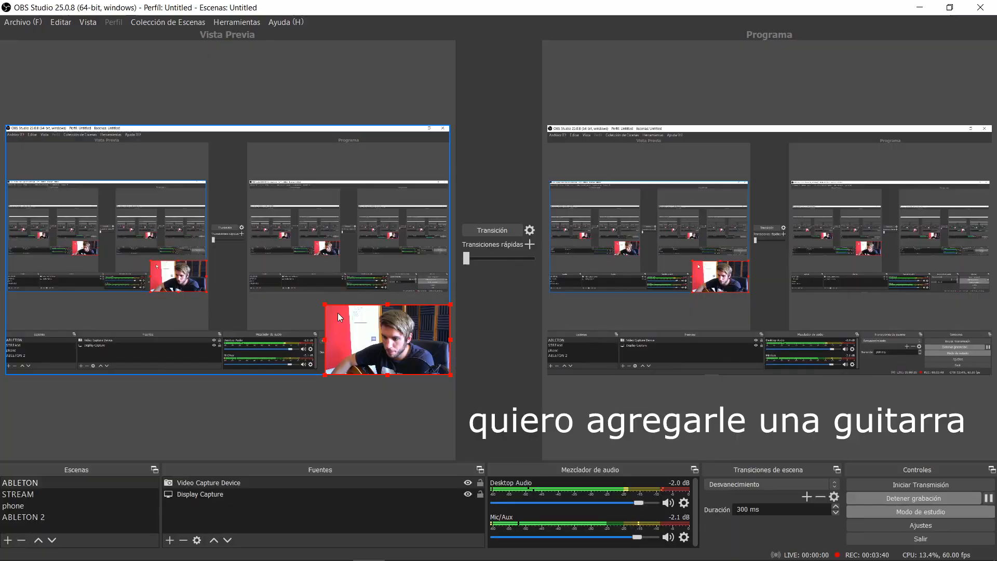
- In OBS Studio, resize the webcam source in the preview scene and transition the preview to the program output
{"action": "left_click_drag", "start_coordinate": [337, 313], "coordinate": [251, 287]}
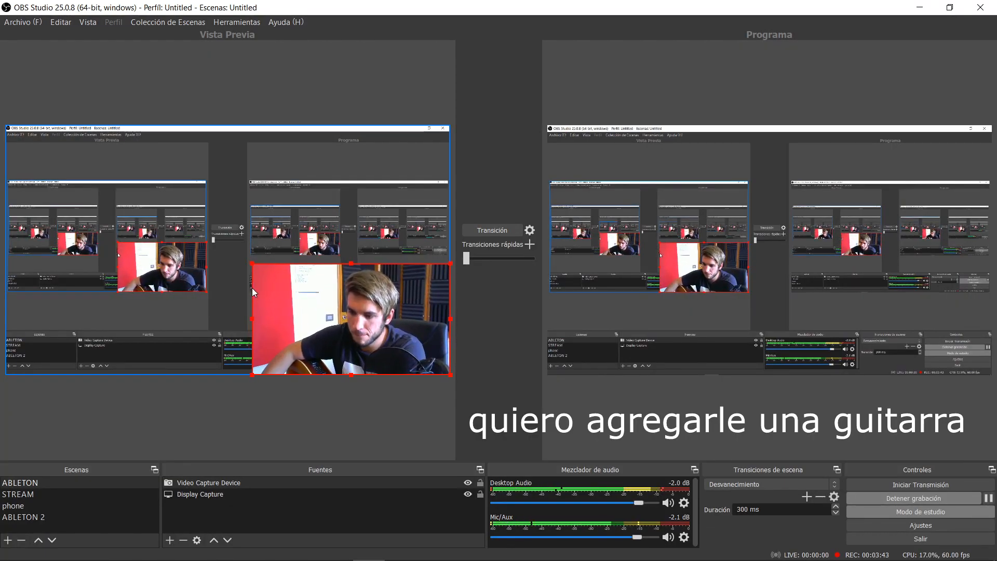
{"action": "left_click", "coordinate": [402, 391]}
{"action": "left_click_drag", "start_coordinate": [465, 257], "coordinate": [534, 259]}
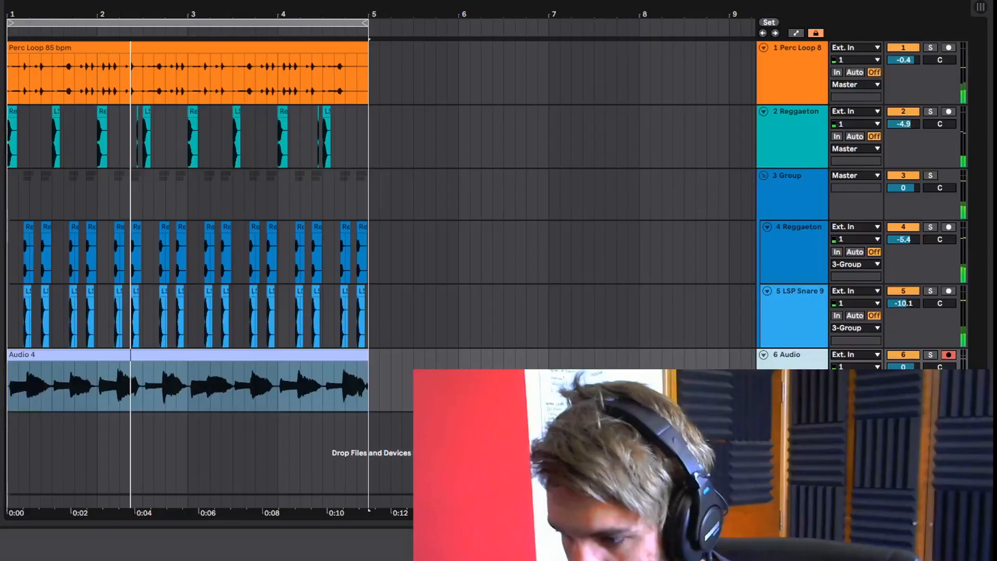
- Show the guitar track's take lanes and delete the short lead-in before the first note from all takes
{"action": "key", "text": "ctrl+alt+u"}
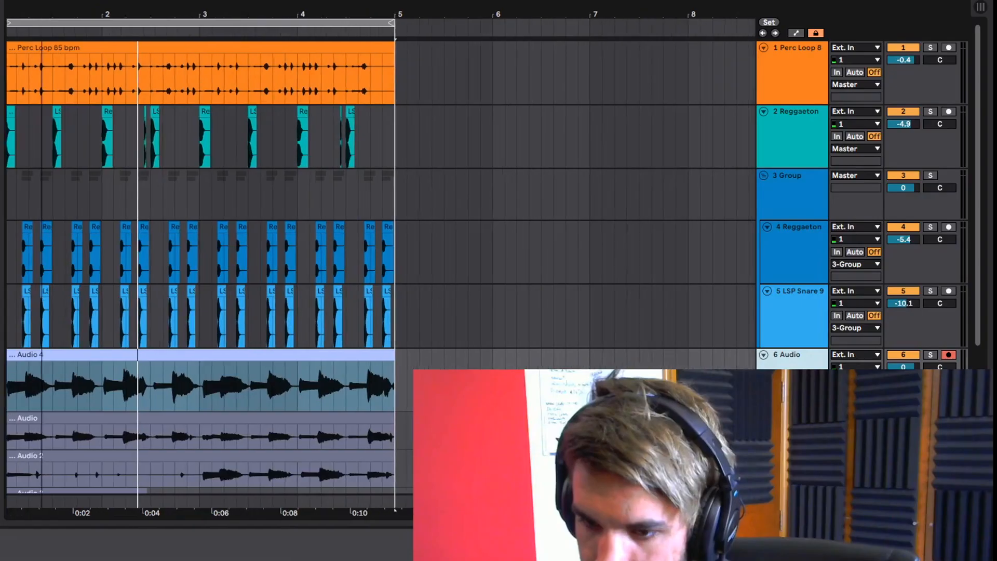
{"action": "left_click_drag", "start_coordinate": [119, 12], "coordinate": [119, 31]}
{"action": "scroll", "coordinate": [111, 116], "scroll_direction": "down", "scroll_amount": 5}
{"action": "scroll", "coordinate": [69, 189], "scroll_direction": "down", "scroll_amount": 2}
{"action": "left_click_drag", "start_coordinate": [8, 16], "coordinate": [8, 80]}
{"action": "left_click_drag", "start_coordinate": [98, 451], "coordinate": [7, 241]}
{"action": "key", "text": "Delete"}
- Move all the trimmed guitar takes back to start exactly at bar 1
{"action": "left_click_drag", "start_coordinate": [101, 14], "coordinate": [101, 1]}
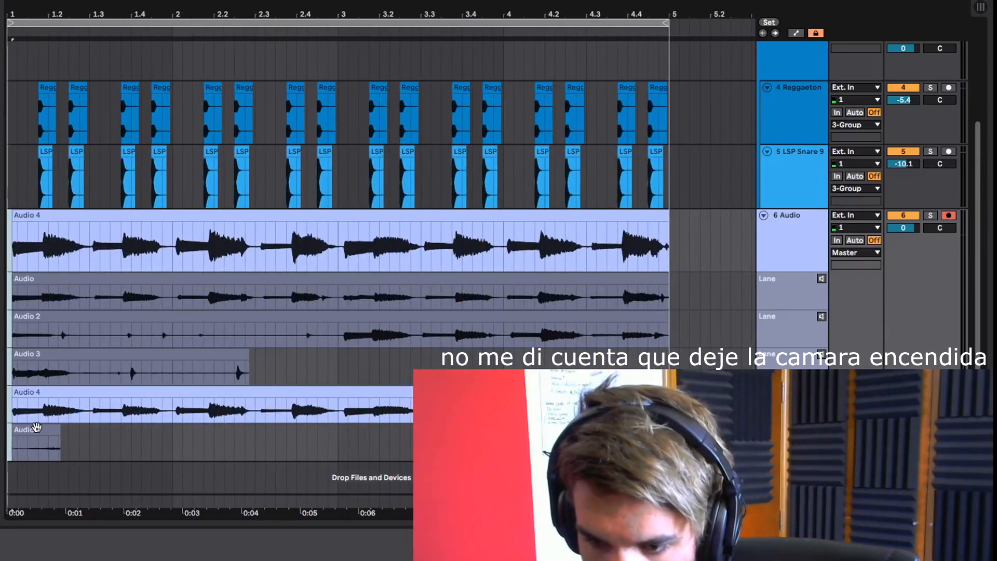
{"action": "left_click_drag", "start_coordinate": [83, 213], "coordinate": [68, 216]}
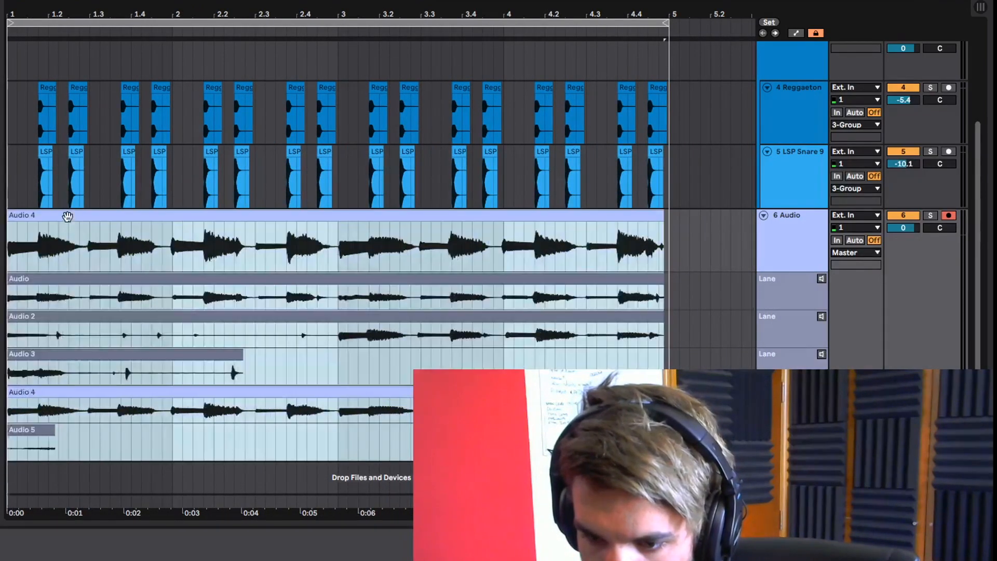
- Remove the incomplete Audio 3 and Audio 5 take lanes and audition the Audio take lane
{"action": "left_click", "coordinate": [790, 369]}
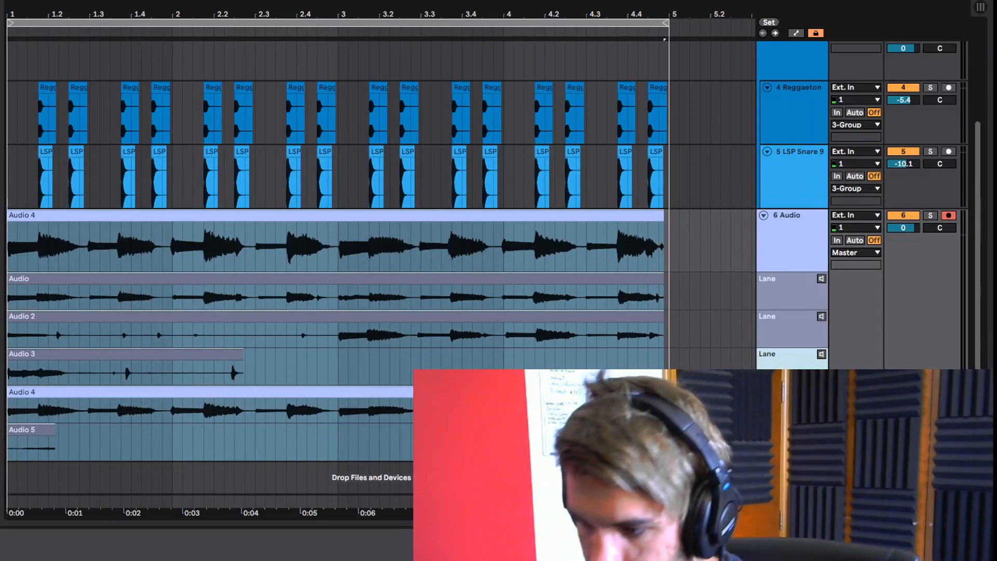
{"action": "left_click", "coordinate": [823, 365]}
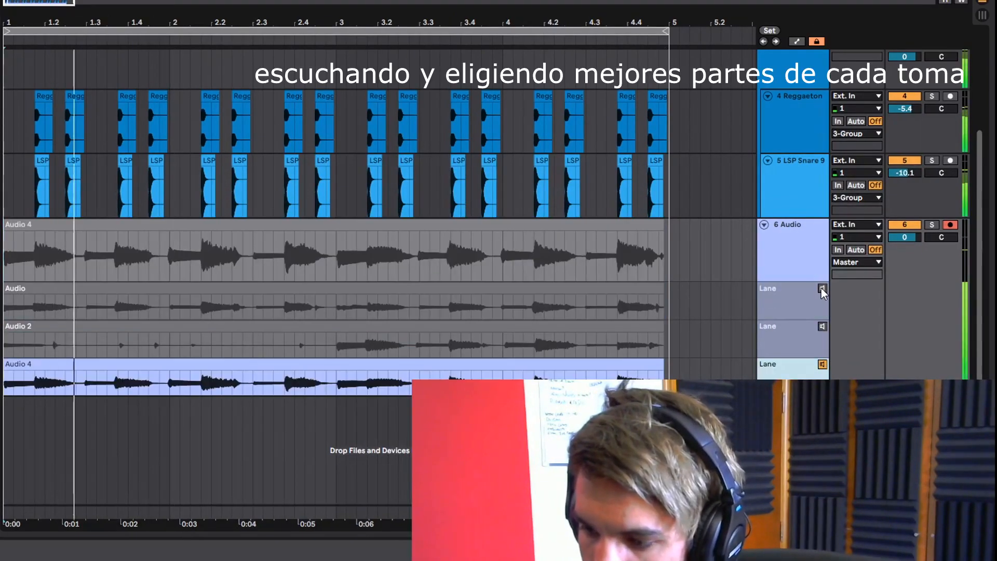
{"action": "left_click", "coordinate": [822, 288]}
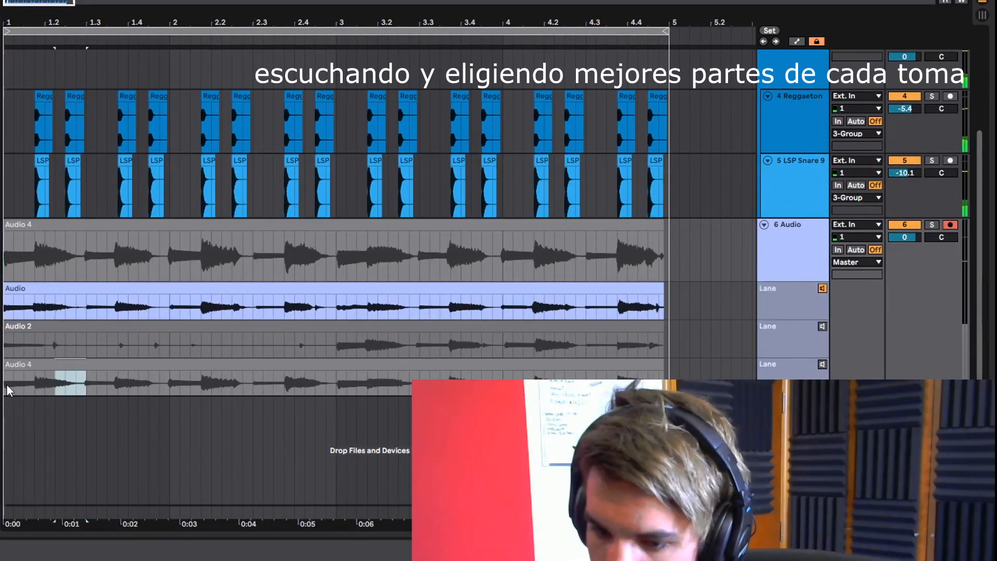
- Use the Audio take from beat 1.3 to bar 2 in the guitar comp and stop auditioning its lane
{"action": "left_click_drag", "start_coordinate": [157, 298], "coordinate": [169, 299]}
{"action": "key", "text": "Return"}
{"action": "left_click", "coordinate": [76, 265]}
{"action": "key", "text": "space"}
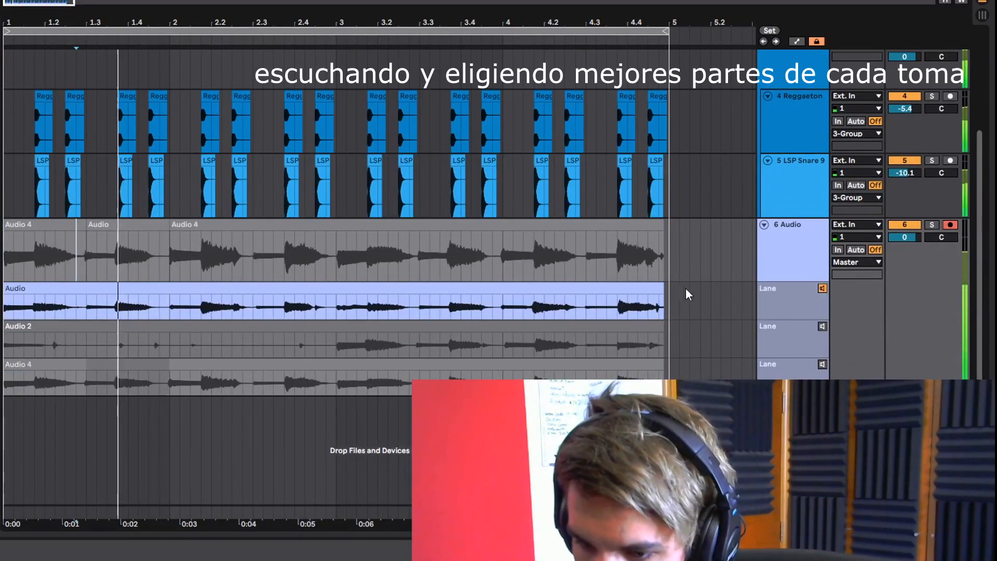
{"action": "left_click", "coordinate": [822, 290]}
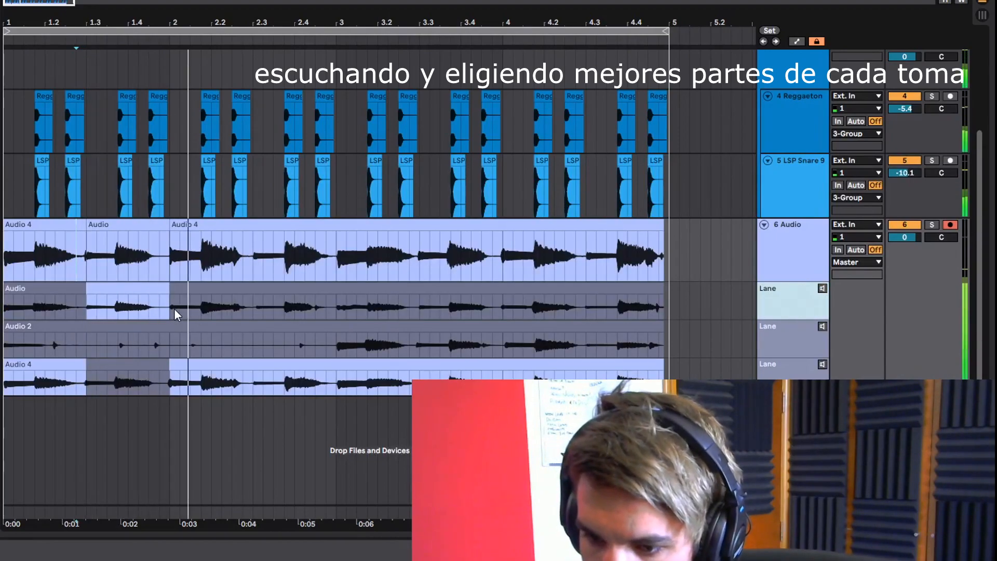
- Try the Audio take between bar 2 and beat 2.3 of the guitar comp against the Audio 4 take
{"action": "left_click_drag", "start_coordinate": [174, 308], "coordinate": [254, 303]}
{"action": "key", "text": "Return"}
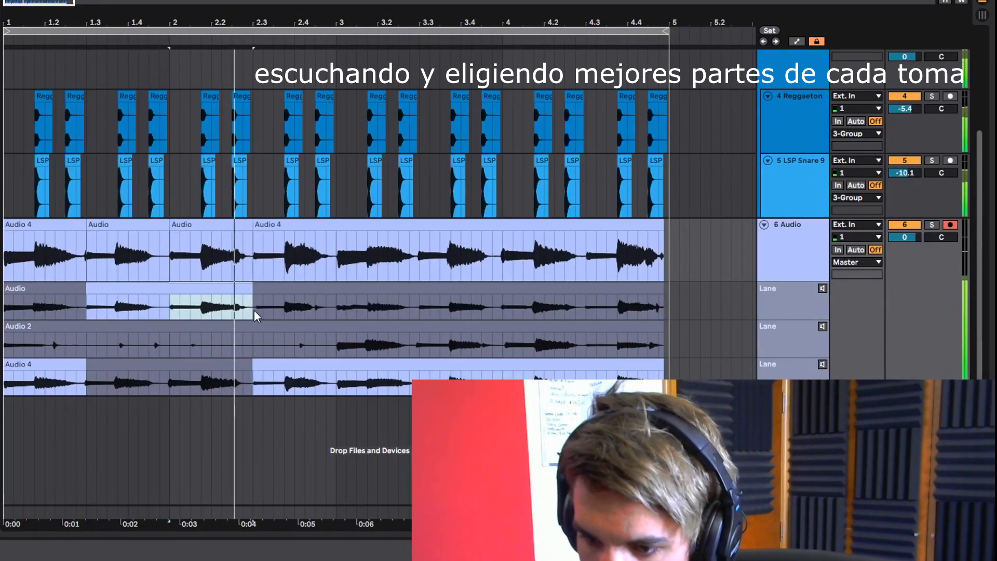
{"action": "left_click_drag", "start_coordinate": [252, 382], "coordinate": [171, 374]}
{"action": "key", "text": "Return"}
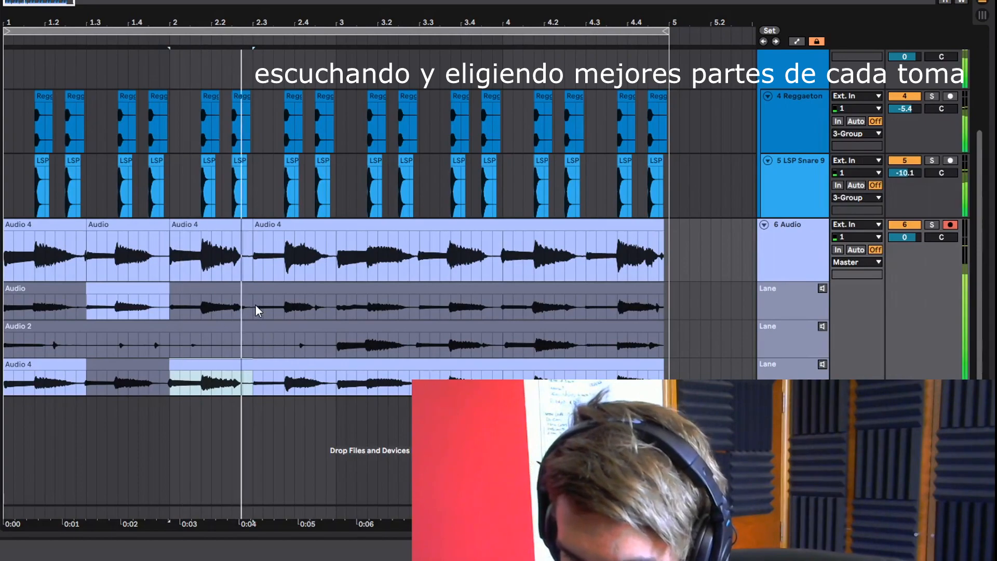
{"action": "key", "text": "space"}
{"action": "key", "text": "space"}
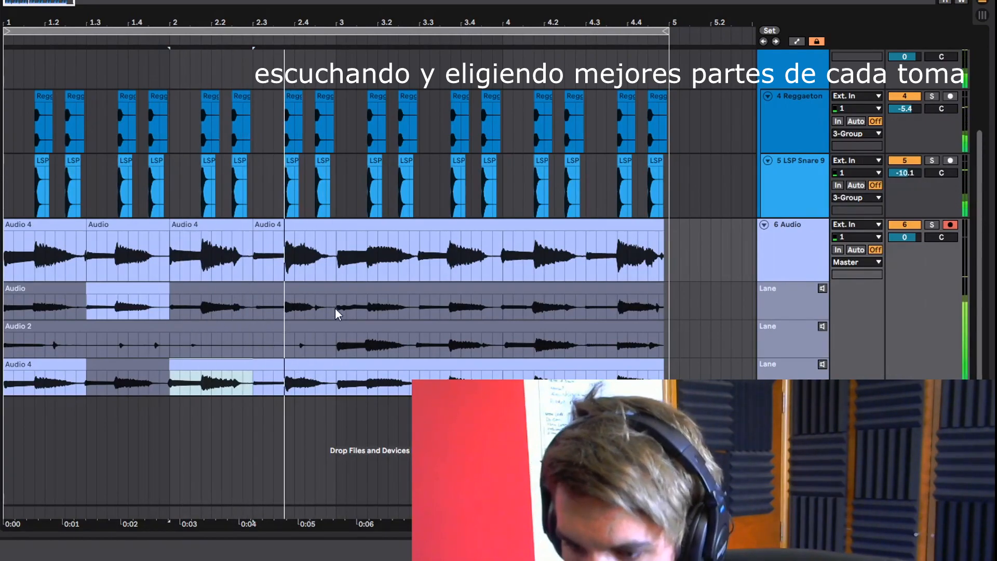
- Audition the Audio 2 take lane and listen to the guitar takes around bar 3
{"action": "left_click", "coordinate": [822, 326]}
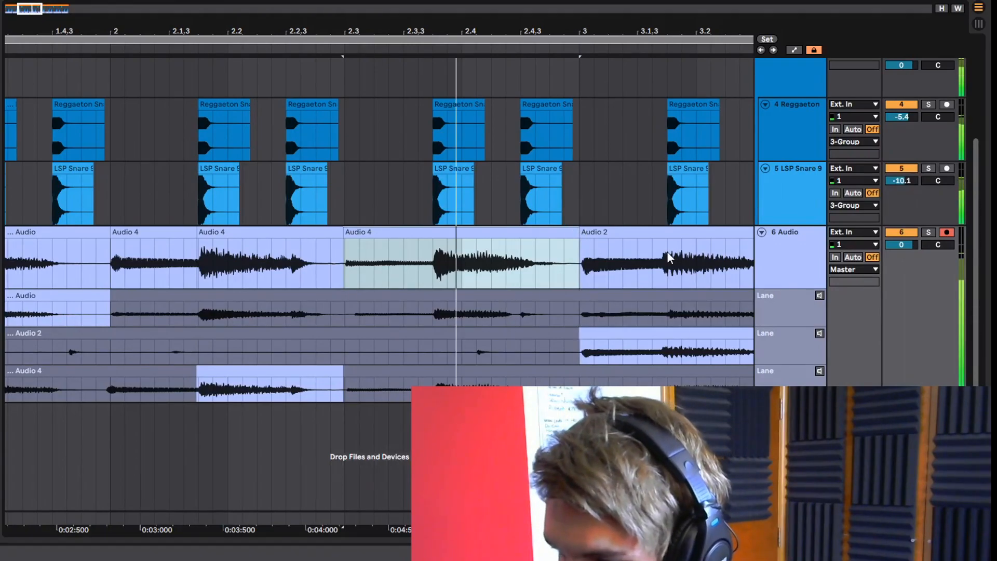
{"action": "left_click", "coordinate": [668, 257]}
{"action": "left_click_drag", "start_coordinate": [669, 32], "coordinate": [382, 31]}
{"action": "key", "text": "space"}
{"action": "key", "text": "space"}
- Try the Audio and Audio 4 takes from bar 3 to beat 3.3 in the guitar comp
{"action": "key", "text": "space"}
{"action": "left_click_drag", "start_coordinate": [289, 312], "coordinate": [540, 307]}
{"action": "key", "text": "Return"}
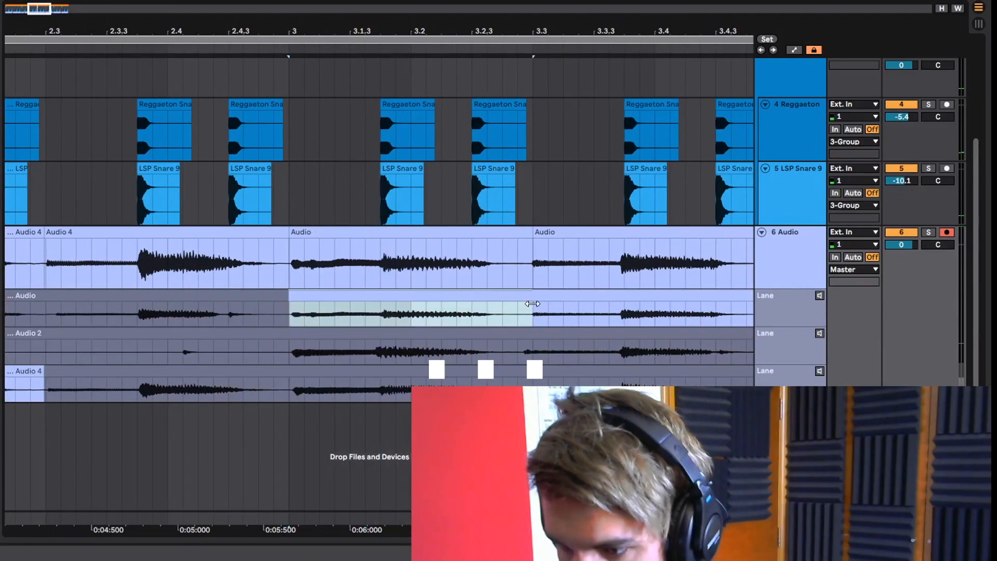
{"action": "key", "text": "space"}
{"action": "left_click_drag", "start_coordinate": [534, 395], "coordinate": [296, 396]}
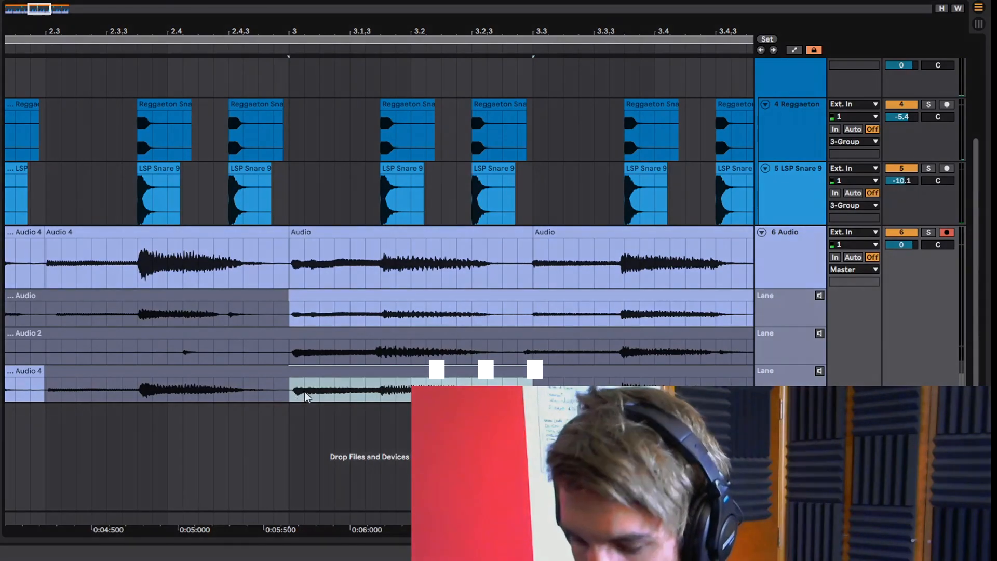
{"action": "key", "text": "Return"}
- Use the Audio 2 take from bar 3 to beat 3.3 in the guitar comp and nudge the clip slightly earlier
{"action": "key", "text": "space"}
{"action": "key", "text": "space"}
{"action": "left_click_drag", "start_coordinate": [532, 352], "coordinate": [296, 353]}
{"action": "key", "text": "Return"}
{"action": "key", "text": "space"}
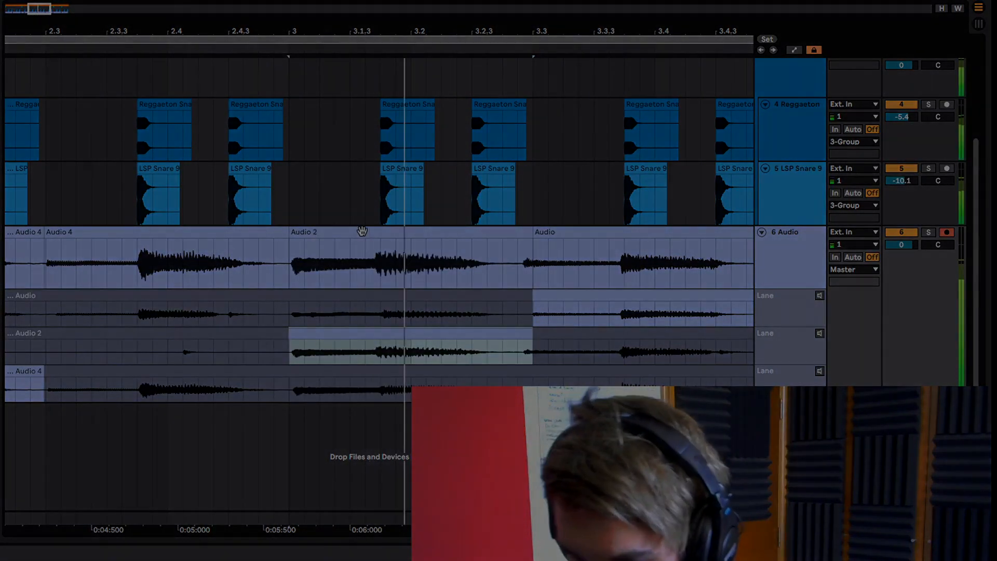
{"action": "key", "text": "space"}
{"action": "left_click_drag", "start_coordinate": [367, 232], "coordinate": [364, 233]}
{"action": "key", "text": "space"}
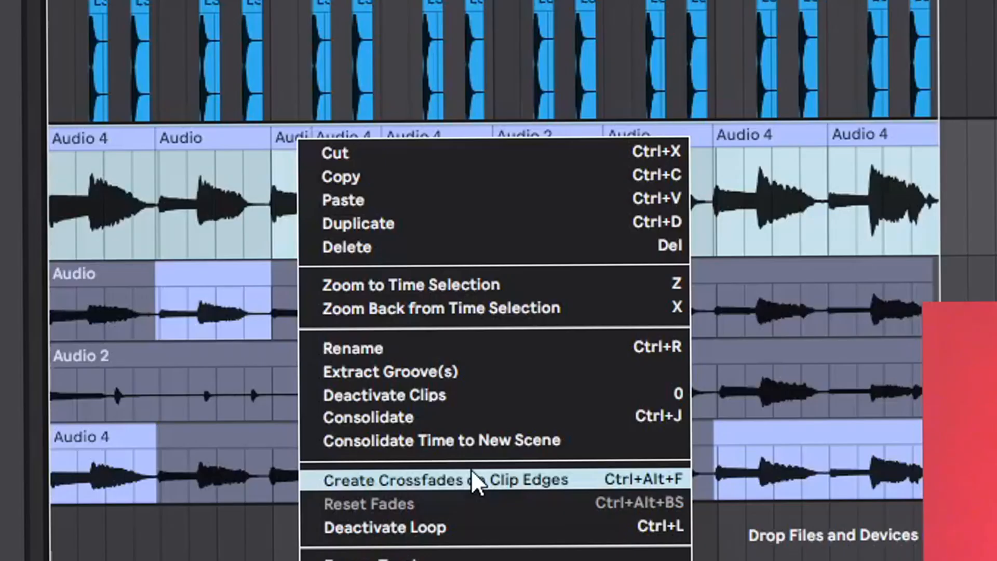
- Place the Shakers 1 sample on a new track at bar 1 and play it with the beat
{"action": "left_click", "coordinate": [474, 476]}
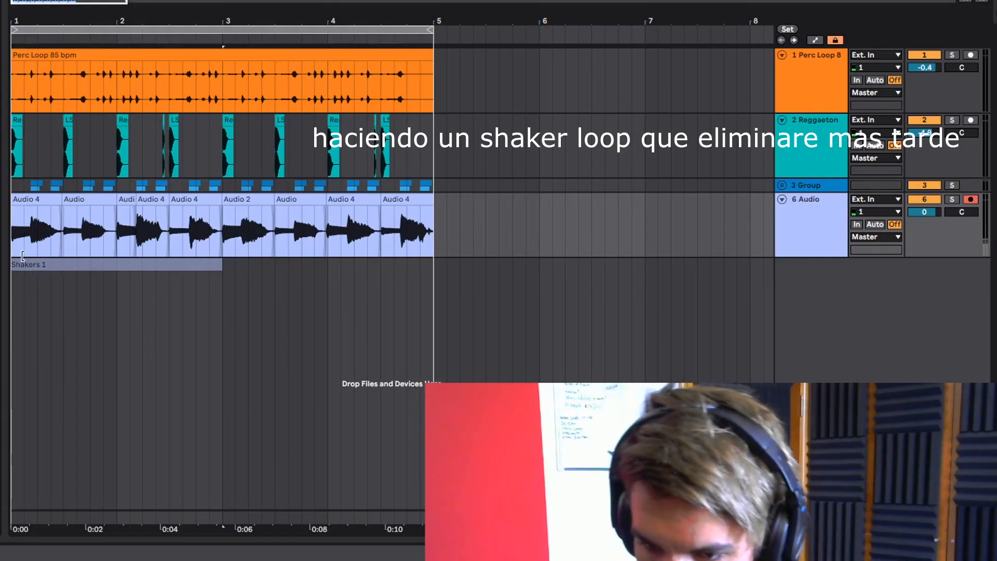
{"action": "left_click_drag", "start_coordinate": [16, 266], "coordinate": [16, 265]}
{"action": "key", "text": "space"}
{"action": "key", "text": "space"}
{"action": "key", "text": "z"}
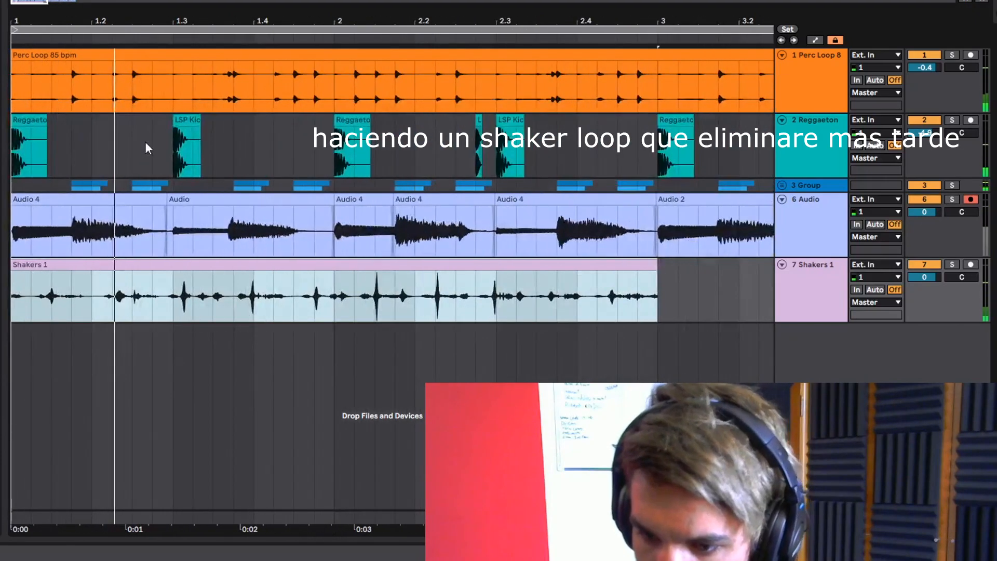
- Cut the Shakers 1 clip into slices and rearrange them into a one-bar shaker pattern in bar 1, checking it against the beat
{"action": "left_click", "coordinate": [185, 306]}
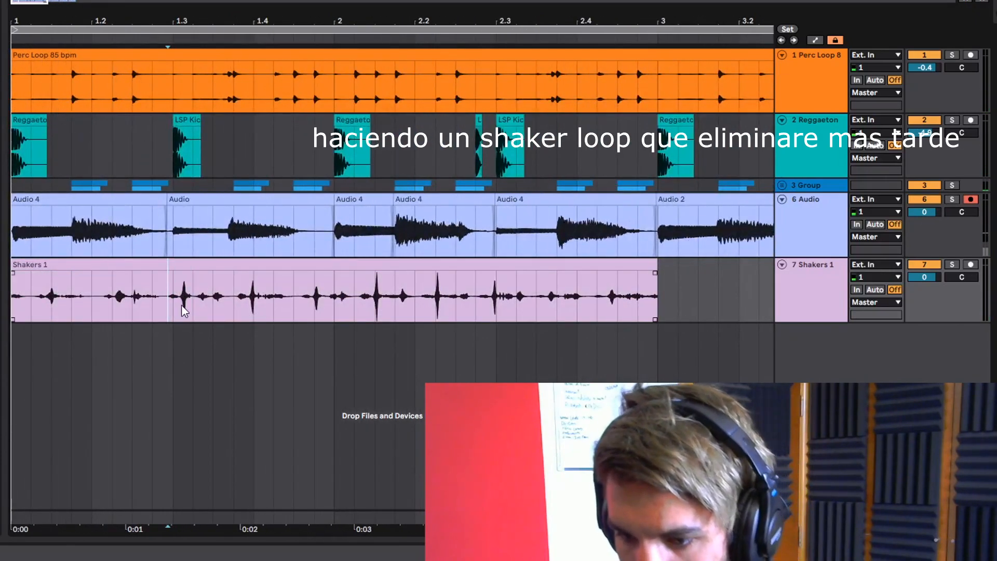
{"action": "key", "text": "space"}
{"action": "key", "text": "space"}
{"action": "left_click", "coordinate": [179, 304]}
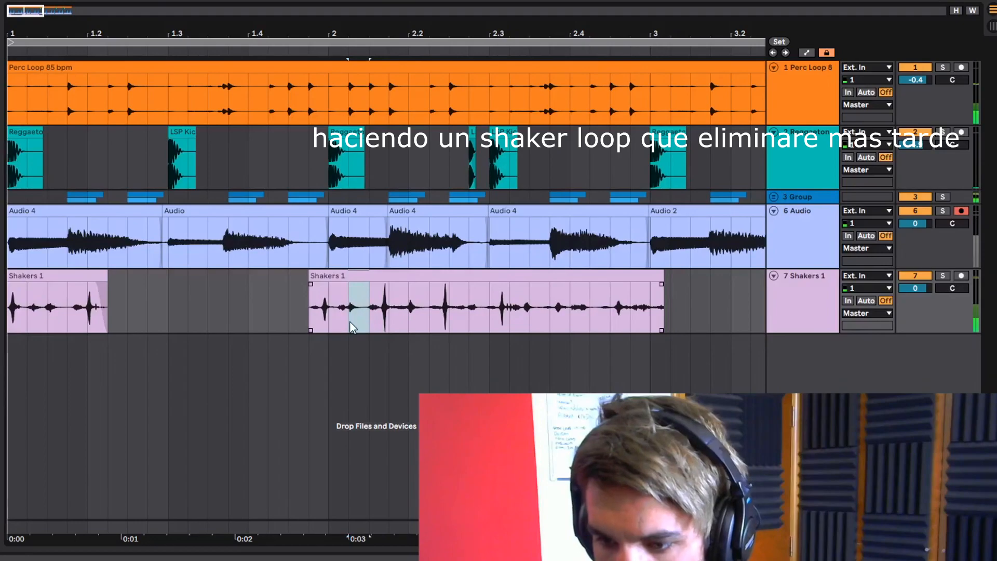
{"action": "left_click", "coordinate": [19, 274]}
{"action": "key", "text": "space"}
{"action": "key", "text": "space"}
{"action": "left_click_drag", "start_coordinate": [131, 276], "coordinate": [168, 277]}
{"action": "key", "text": "space"}
{"action": "key", "text": "space"}
{"action": "left_click_drag", "start_coordinate": [169, 278], "coordinate": [149, 278]}
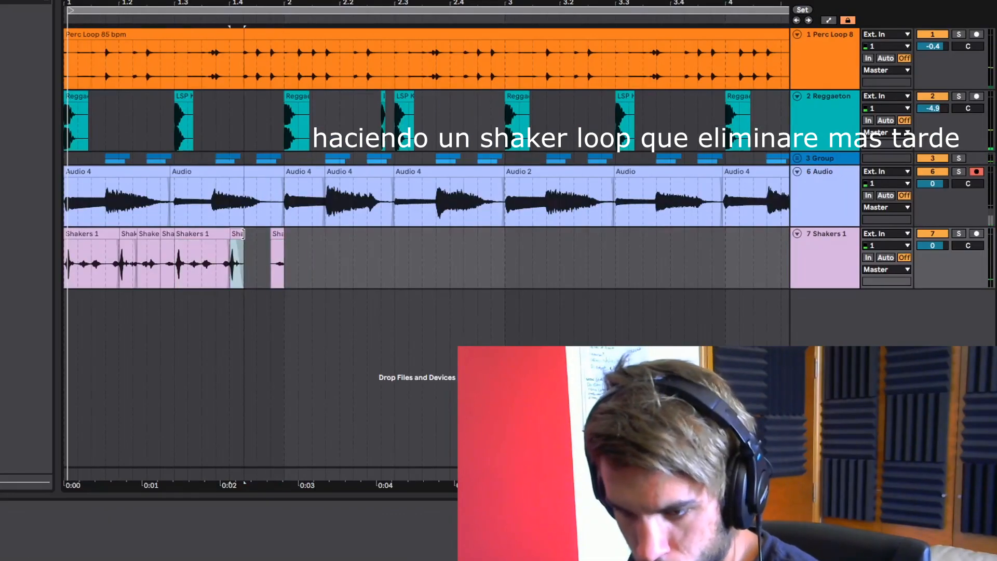
- Duplicate the one-bar shaker pattern three times to fill bars 2 to 4
{"action": "left_click", "coordinate": [278, 260], "text": "shift"}
{"action": "key", "text": "ctrl+d"}
{"action": "key", "text": "ctrl+d"}
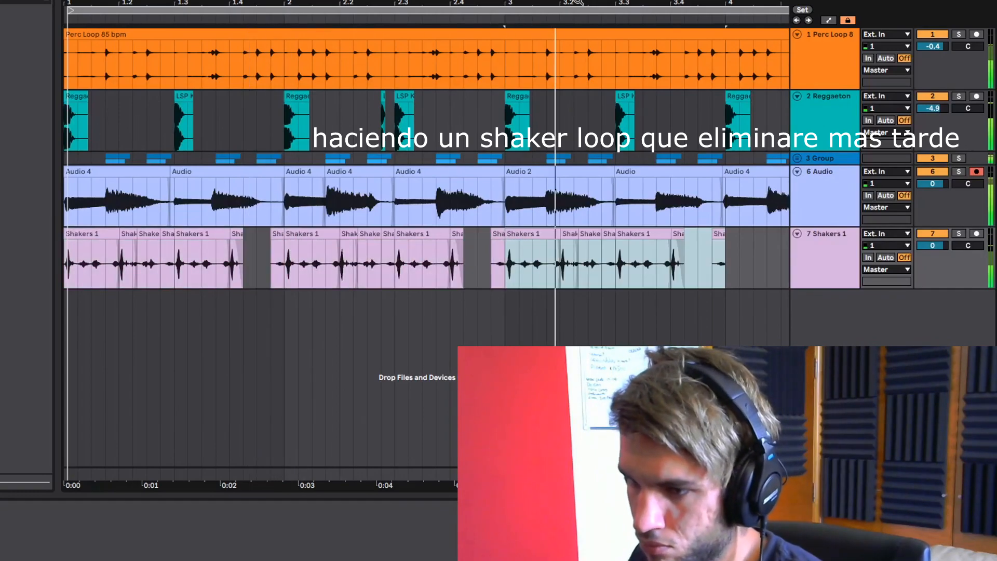
{"action": "key", "text": "ctrl+d"}
- Solo the Shakers 1 track and lower its volume to -2.8 dB
{"action": "key", "text": "minus"}
{"action": "key", "text": "minus"}
{"action": "key", "text": "minus"}
{"action": "left_click", "coordinate": [960, 234]}
{"action": "left_click_drag", "start_coordinate": [932, 245], "coordinate": [933, 256]}
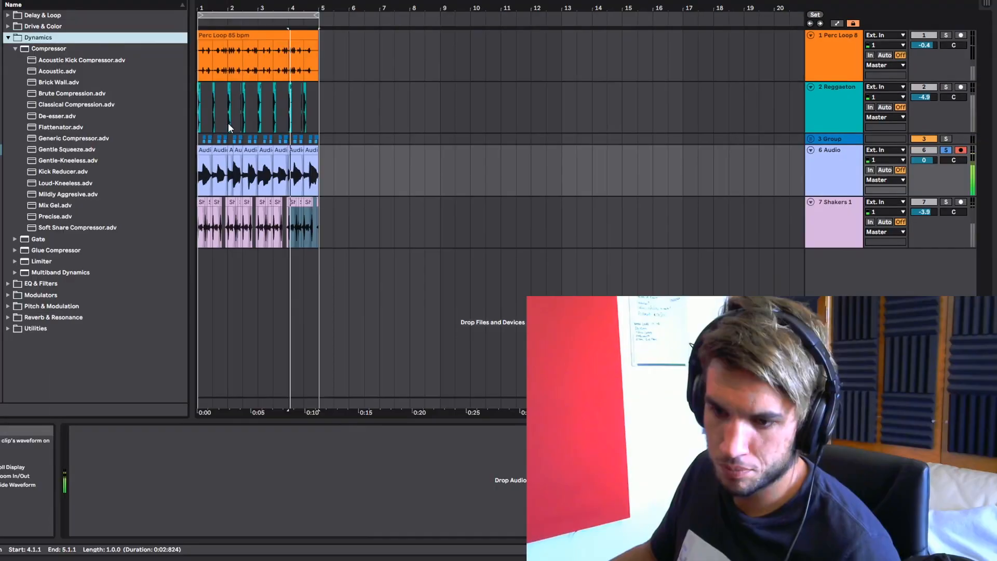
- Find the Spectral Resonator among the audio effects and add it after Drum Buss on the track 3 group
{"action": "left_click", "coordinate": [831, 139]}
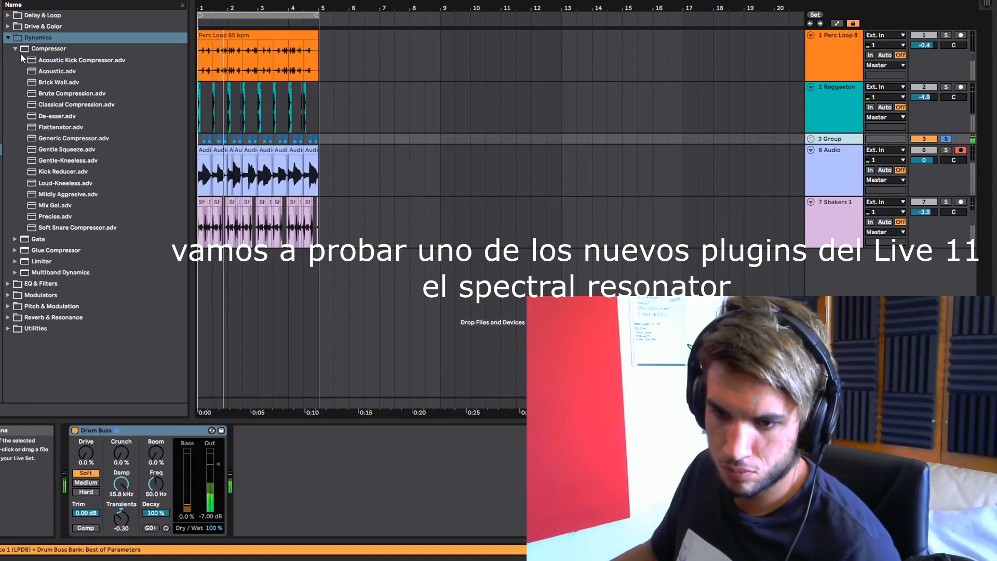
{"action": "left_click", "coordinate": [8, 37]}
{"action": "left_click", "coordinate": [10, 27]}
{"action": "left_click", "coordinate": [8, 27]}
{"action": "left_click", "coordinate": [9, 15]}
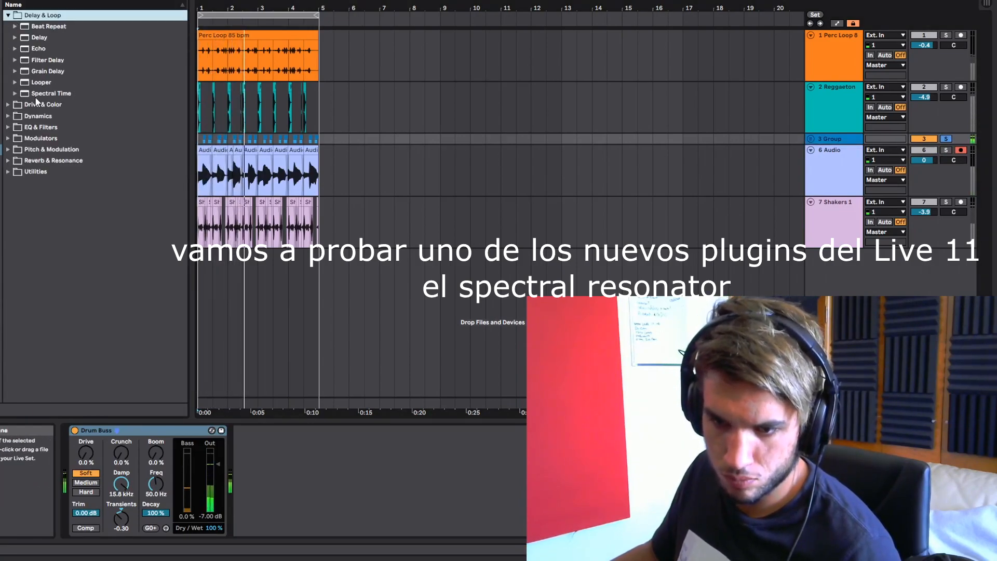
{"action": "left_click", "coordinate": [16, 172]}
{"action": "left_click", "coordinate": [16, 161]}
{"action": "left_click_drag", "start_coordinate": [63, 183], "coordinate": [381, 472]}
- Try several Spectral Resonator presets on the group and load Low Rider Drums
{"action": "left_click_drag", "start_coordinate": [0, 5], "coordinate": [612, 281]}
{"action": "left_click_drag", "start_coordinate": [0, 6], "coordinate": [604, 279]}
{"action": "left_click_drag", "start_coordinate": [0, 5], "coordinate": [562, 280]}
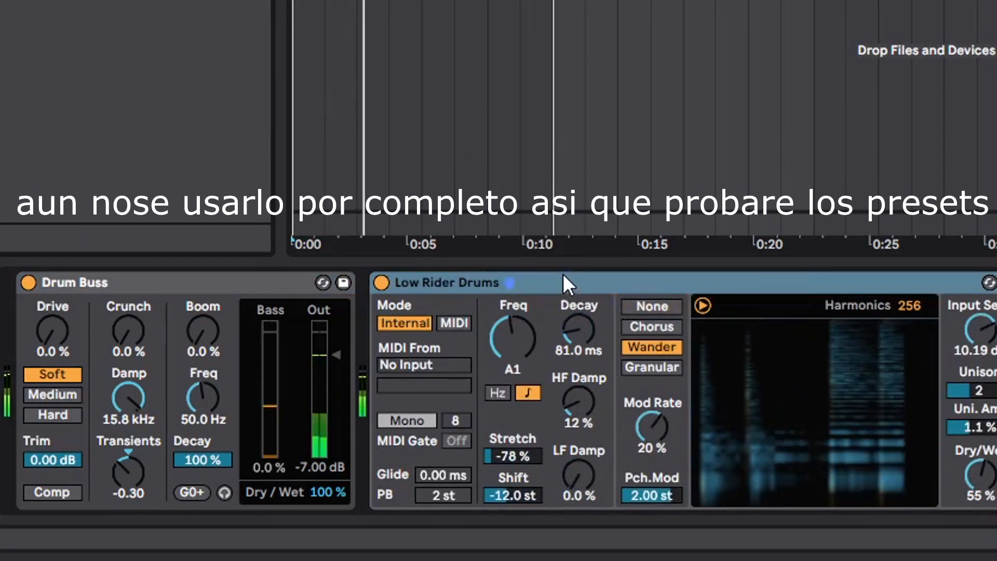
- Set the Low Rider Drums resonator to 100 % Dry/Wet and its frequency to F#1
{"action": "left_click_drag", "start_coordinate": [980, 493], "coordinate": [991, 482]}
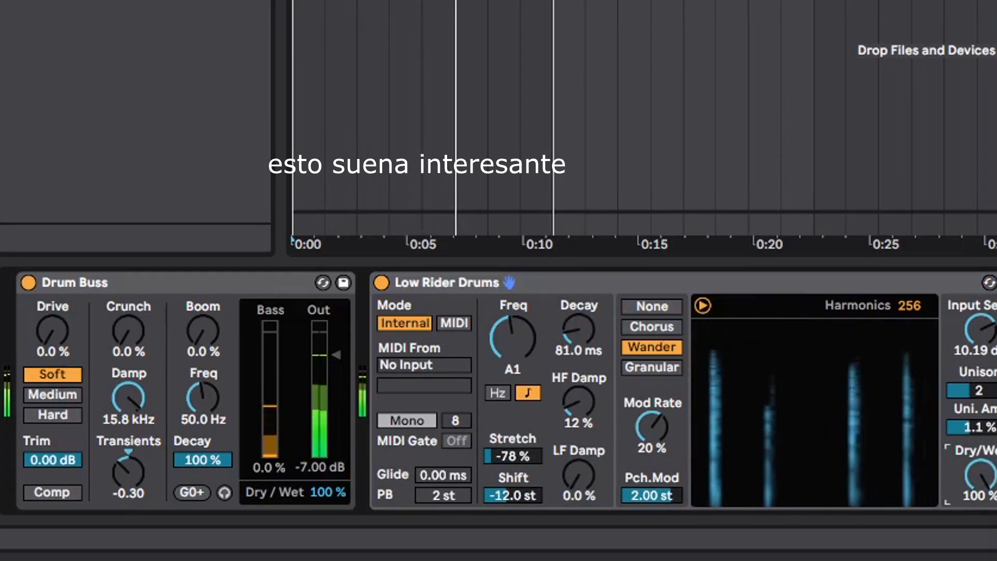
{"action": "left_click", "coordinate": [701, 287]}
{"action": "left_click_drag", "start_coordinate": [540, 350], "coordinate": [508, 344]}
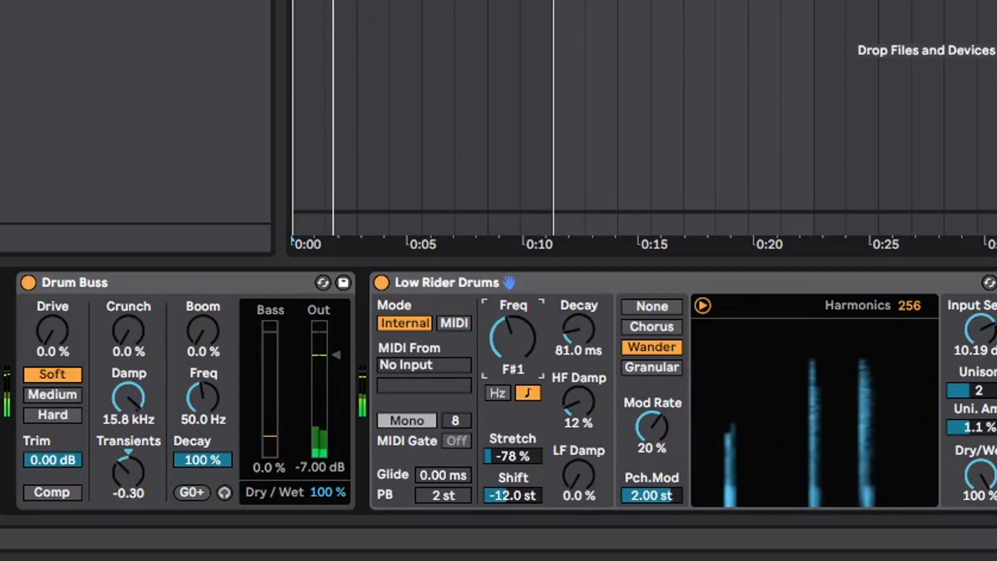
{"action": "mouse_move", "coordinate": [985, 467]}
{"action": "left_mouse_down"}
{"action": "mouse_move", "coordinate": [984, 524]}
{"action": "mouse_move", "coordinate": [985, 467]}
{"action": "left_mouse_up"}
- Group Low Rider Drums into an Audio Effect Rack and create an empty second chain for the dry signal
{"action": "left_click", "coordinate": [624, 285]}
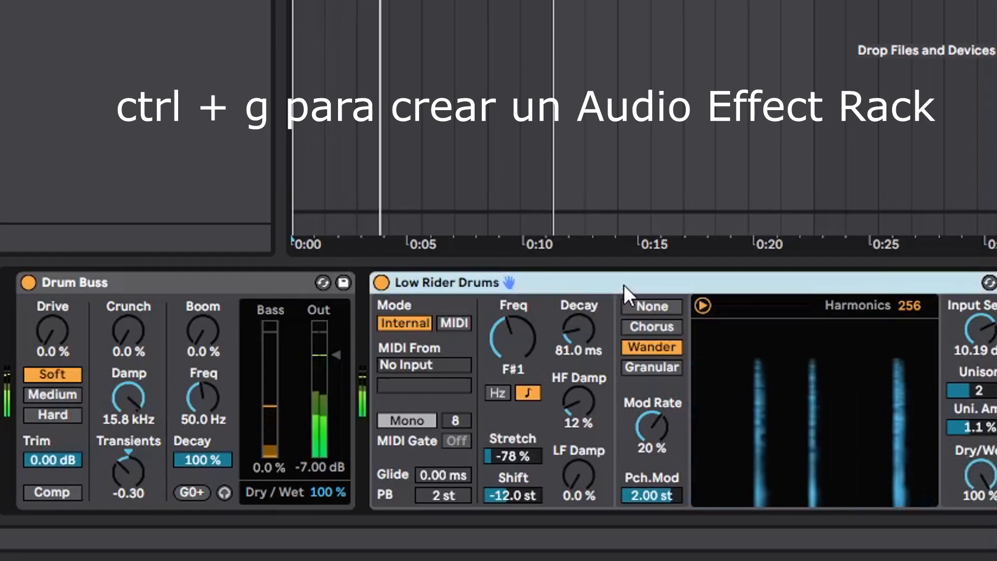
{"action": "key", "text": "ctrl+g"}
{"action": "right_click", "coordinate": [447, 385]}
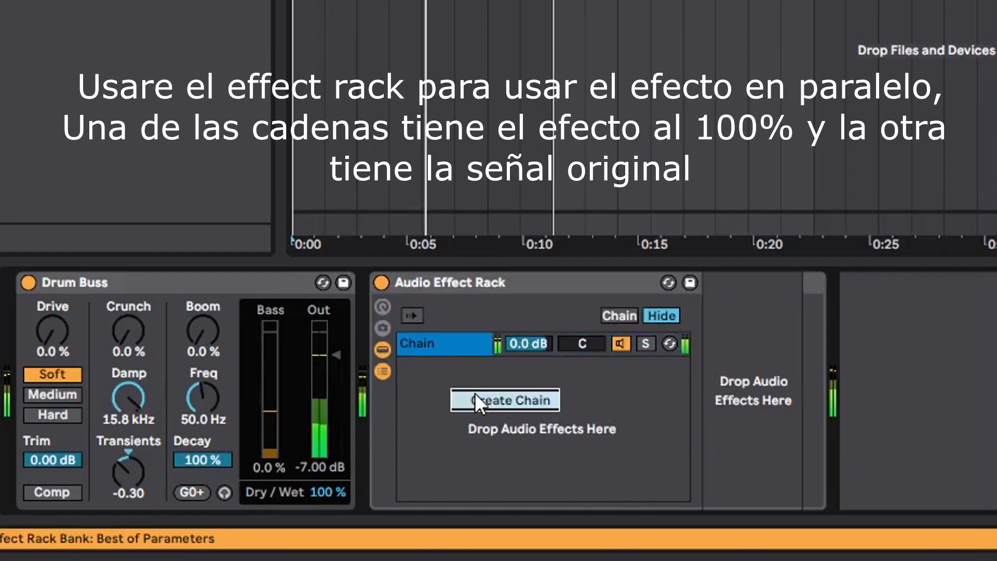
{"action": "left_click", "coordinate": [474, 393]}
- Set the resonator chain's volume to -7.4 dB and move the Audio Effect Rack ahead of Drum Buss
{"action": "left_click_drag", "start_coordinate": [528, 353], "coordinate": [528, 395]}
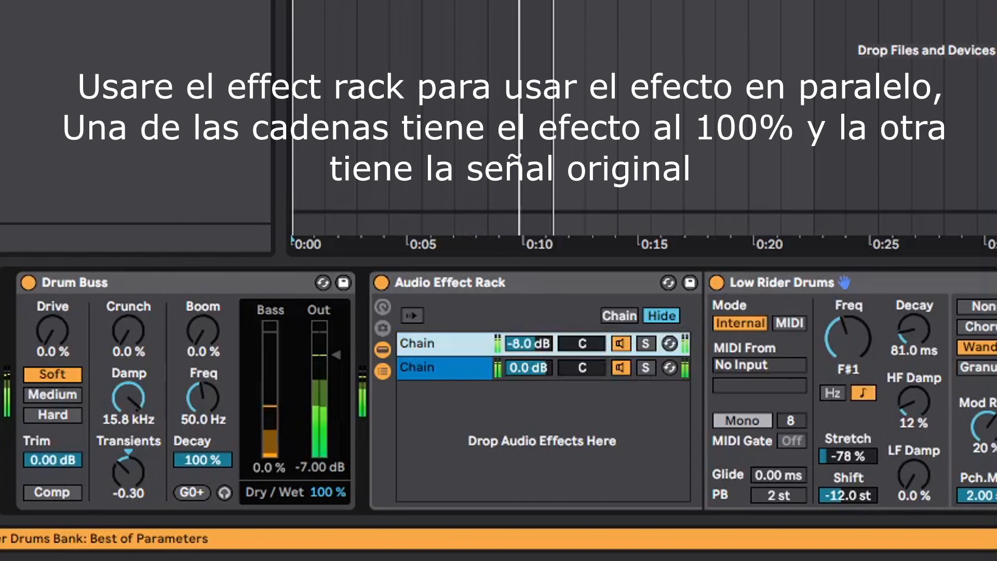
{"action": "left_click_drag", "start_coordinate": [530, 318], "coordinate": [531, 321]}
{"action": "left_click_drag", "start_coordinate": [399, 284], "coordinate": [44, 320]}
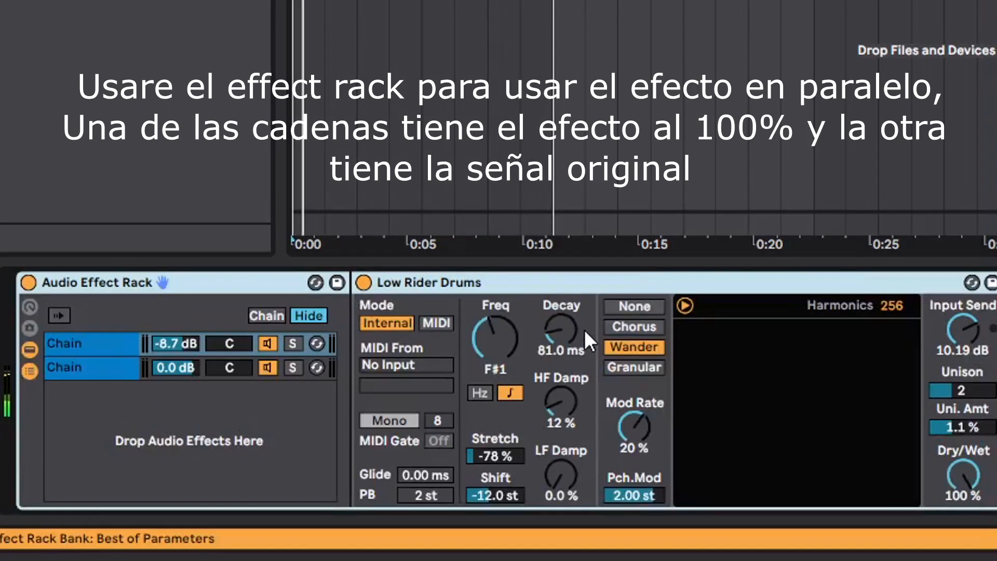
{"action": "left_click_drag", "start_coordinate": [171, 344], "coordinate": [171, 338]}
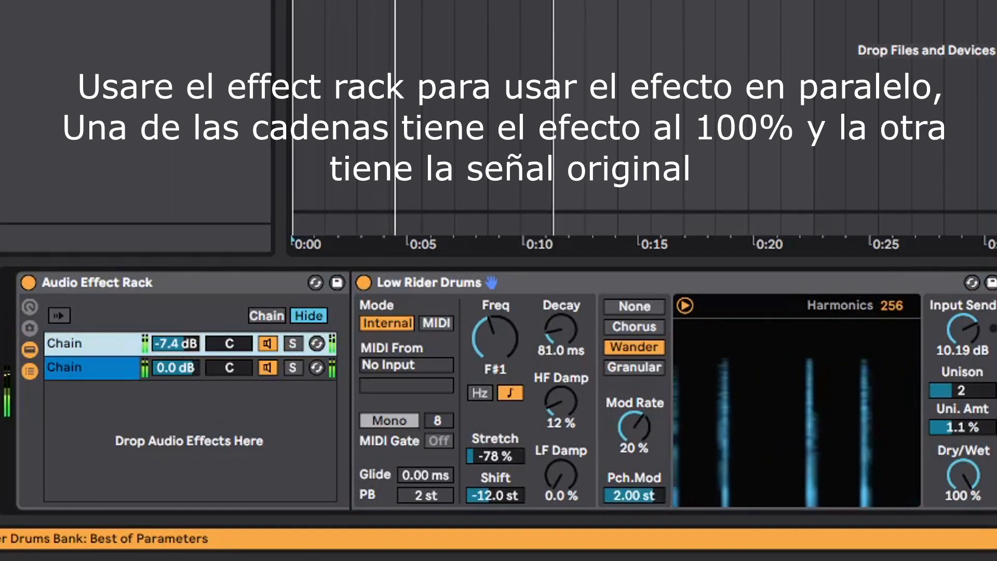
{"action": "key", "text": "space"}
{"action": "key", "text": "space"}
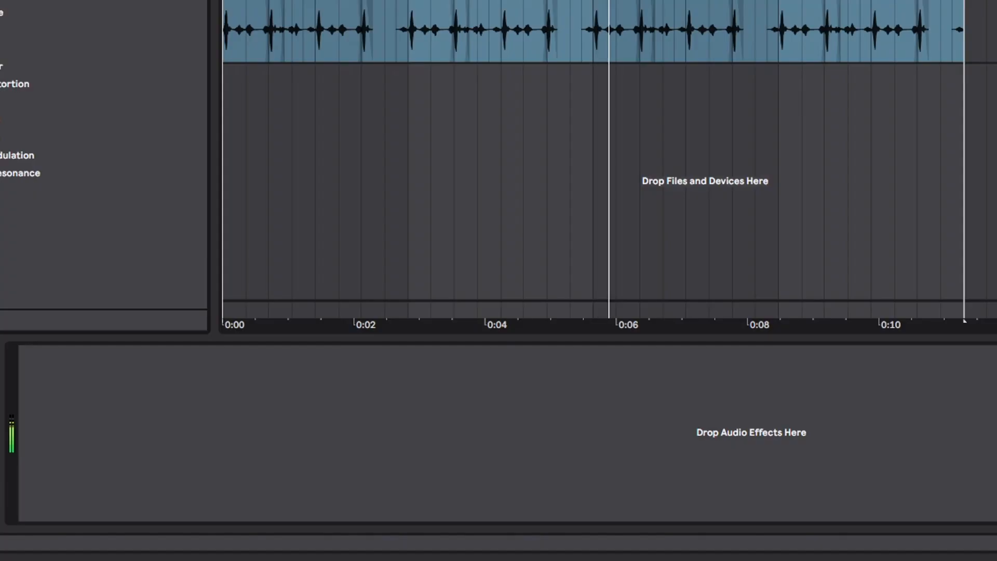
- Give the guitar a 4x12 cabinet with Dual output and a Blues Drive amp with its gain at 3.81
{"action": "key", "text": "Return"}
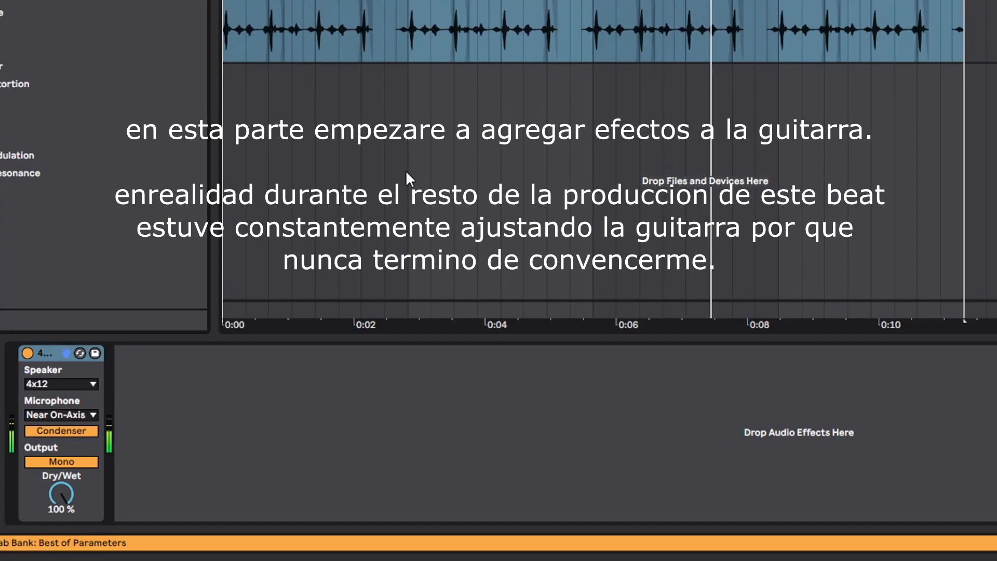
{"action": "left_click", "coordinate": [71, 462]}
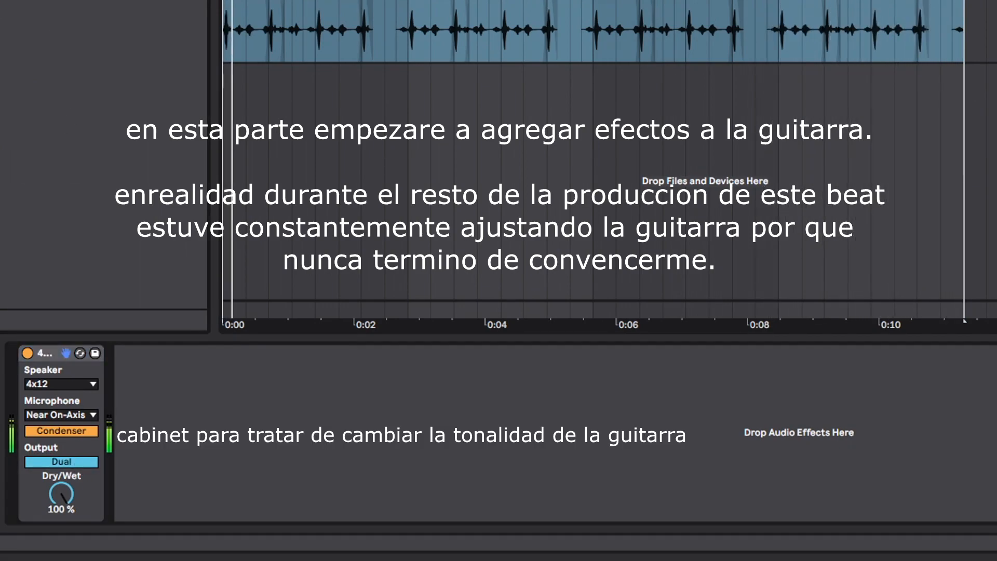
{"action": "scroll", "coordinate": [93, 156], "scroll_direction": "up", "scroll_amount": 1}
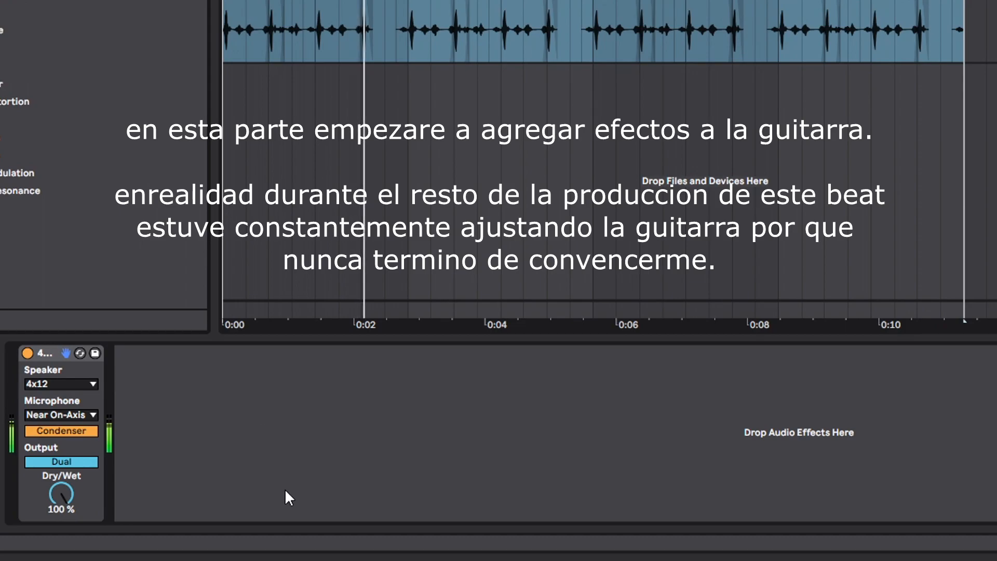
{"action": "left_click_drag", "start_coordinate": [111, 385], "coordinate": [196, 383]}
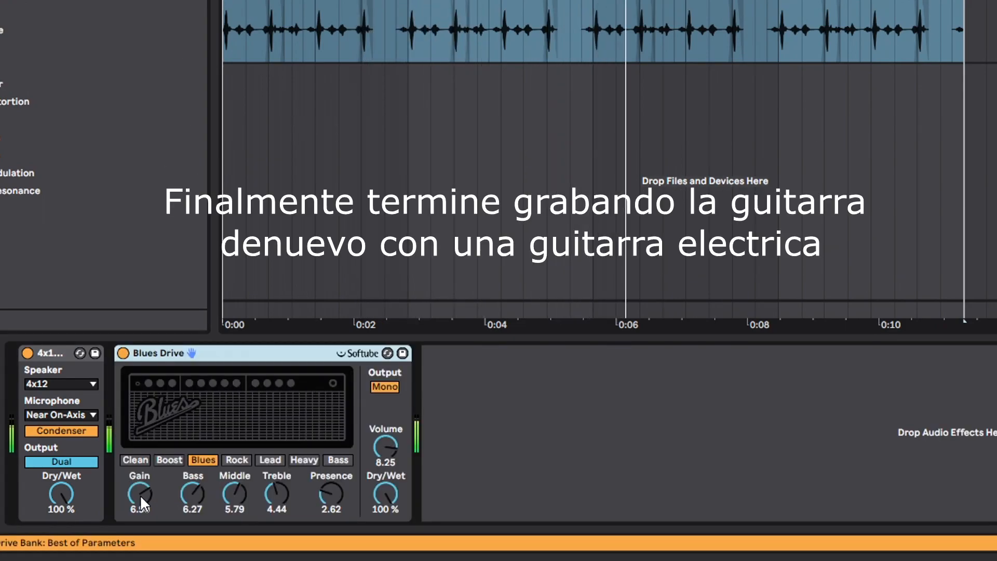
{"action": "left_click_drag", "start_coordinate": [144, 502], "coordinate": [140, 504]}
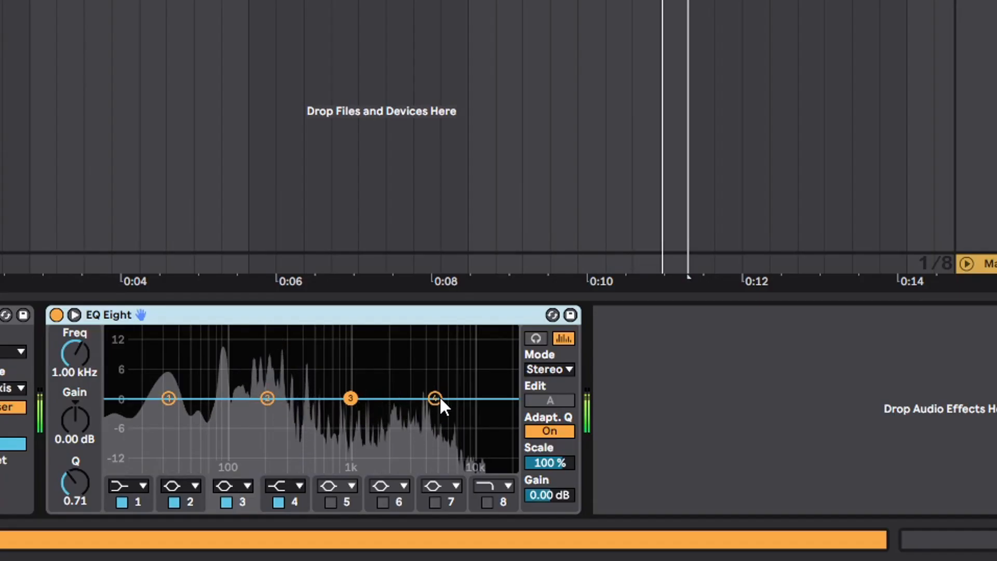
- In the guitar's EQ Eight, boost the highs with band 4 and set band 2 to -2.11 dB at 240 Hz
{"action": "left_click_drag", "start_coordinate": [436, 399], "coordinate": [349, 380]}
{"action": "left_click_drag", "start_coordinate": [267, 398], "coordinate": [276, 408]}
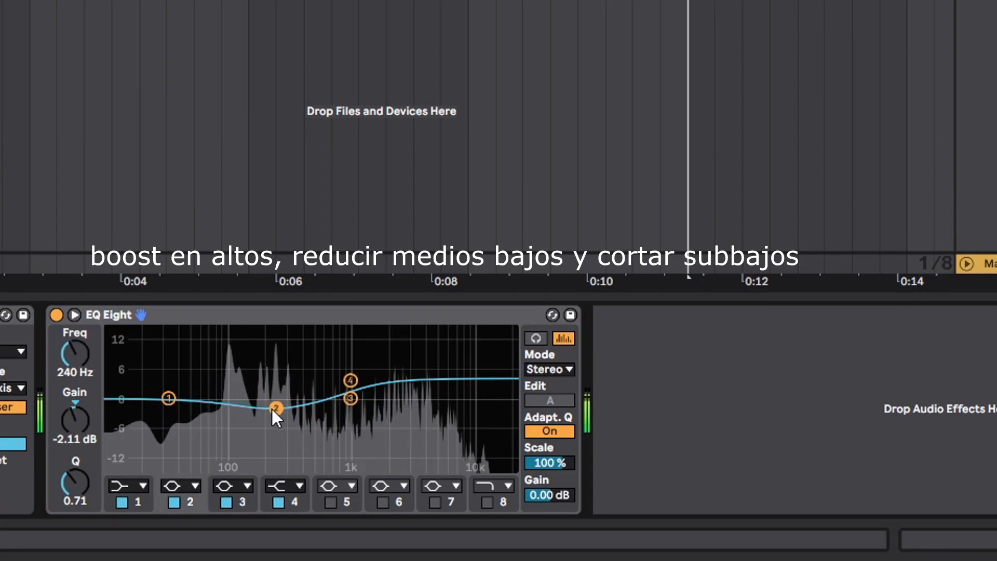
- Change EQ Eight band 1 to a low-cut filter and set its frequency to 90.2 Hz
{"action": "left_click", "coordinate": [128, 485]}
{"action": "left_click", "coordinate": [123, 382]}
{"action": "left_click", "coordinate": [124, 487]}
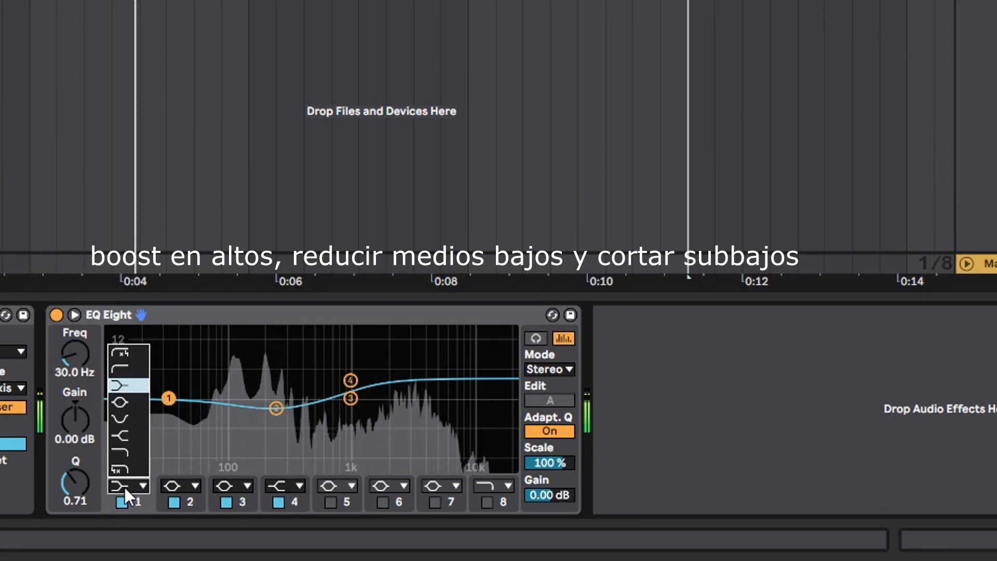
{"action": "left_click", "coordinate": [115, 371]}
{"action": "left_click_drag", "start_coordinate": [168, 414], "coordinate": [225, 414]}
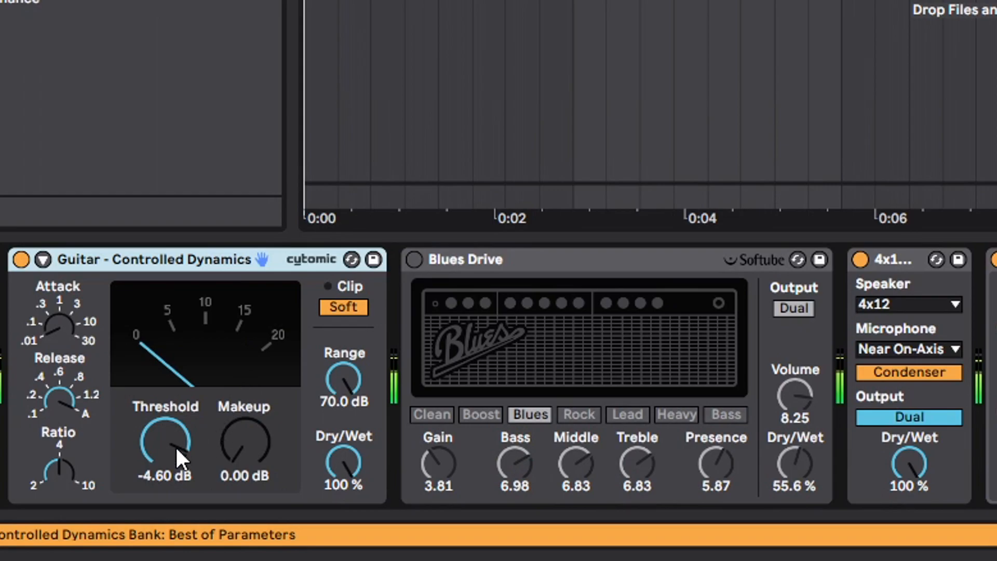
- Set the Guitar - Controlled Dynamics compressor to a -15.2 dB threshold and 5.24 dB makeup gain
{"action": "left_click_drag", "start_coordinate": [175, 445], "coordinate": [175, 467]}
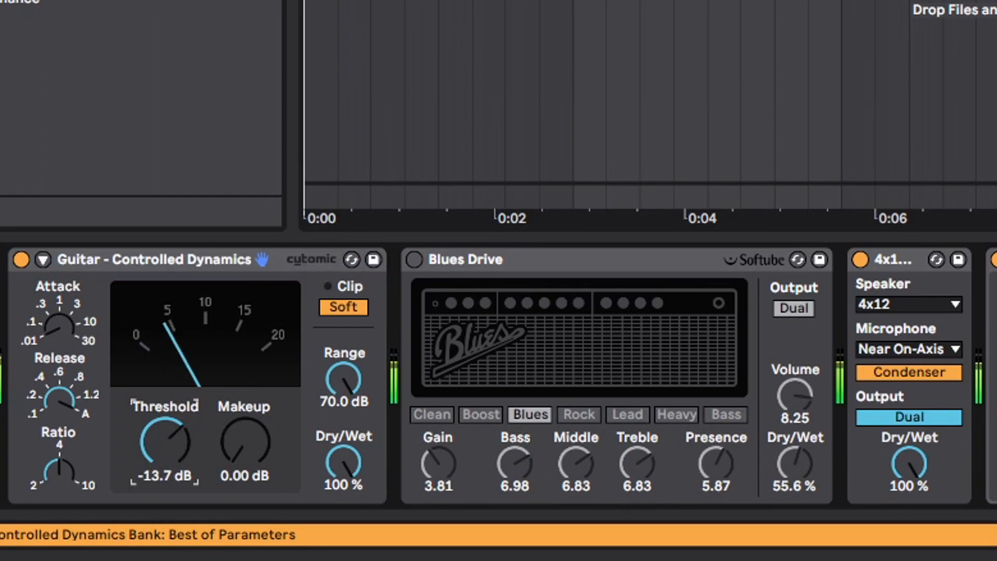
{"action": "left_click_drag", "start_coordinate": [243, 441], "coordinate": [243, 415]}
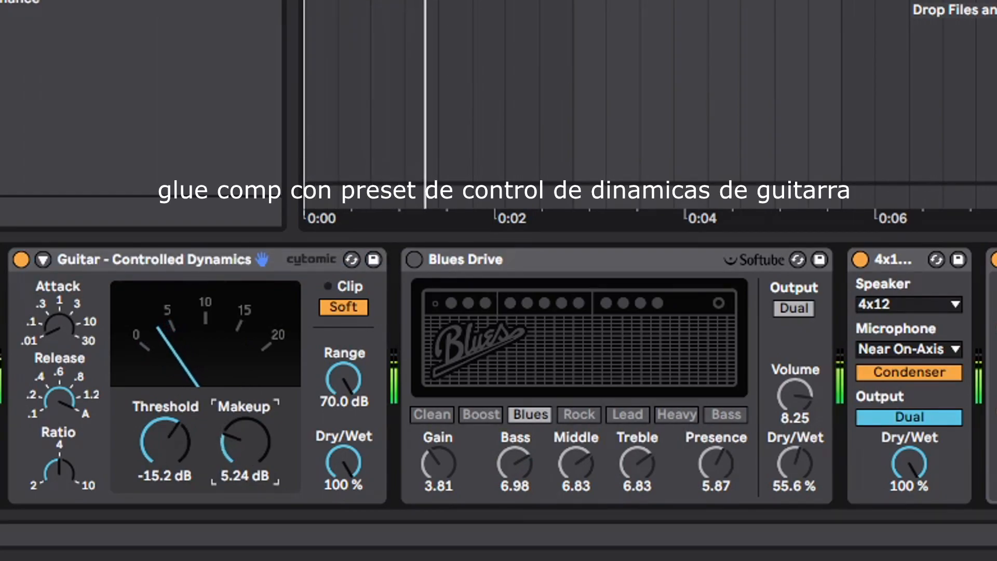
- Turn the Blues Drive amp back on and lower its Dry/Wet to 16.7 %
{"action": "left_click", "coordinate": [414, 259]}
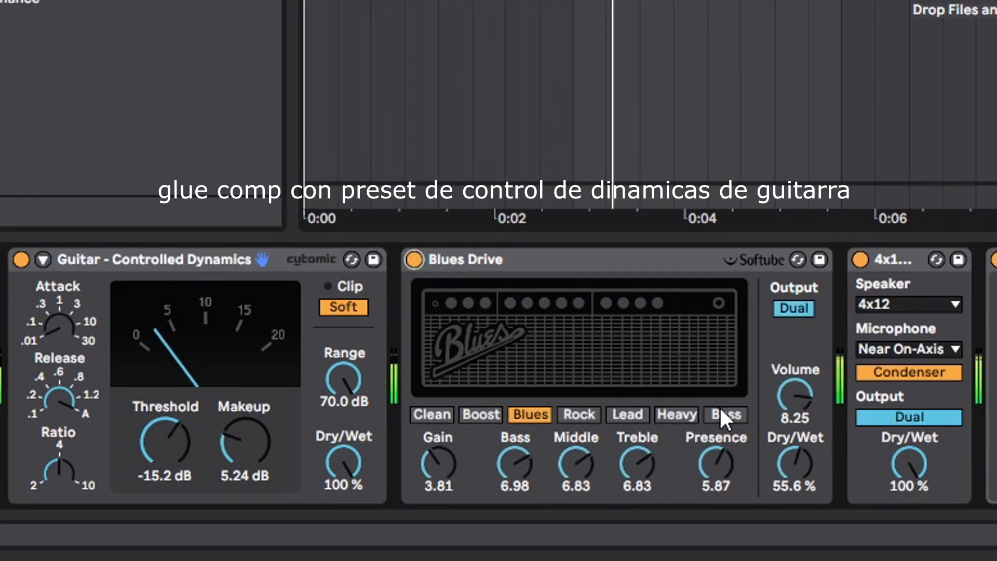
{"action": "left_click_drag", "start_coordinate": [781, 469], "coordinate": [781, 509]}
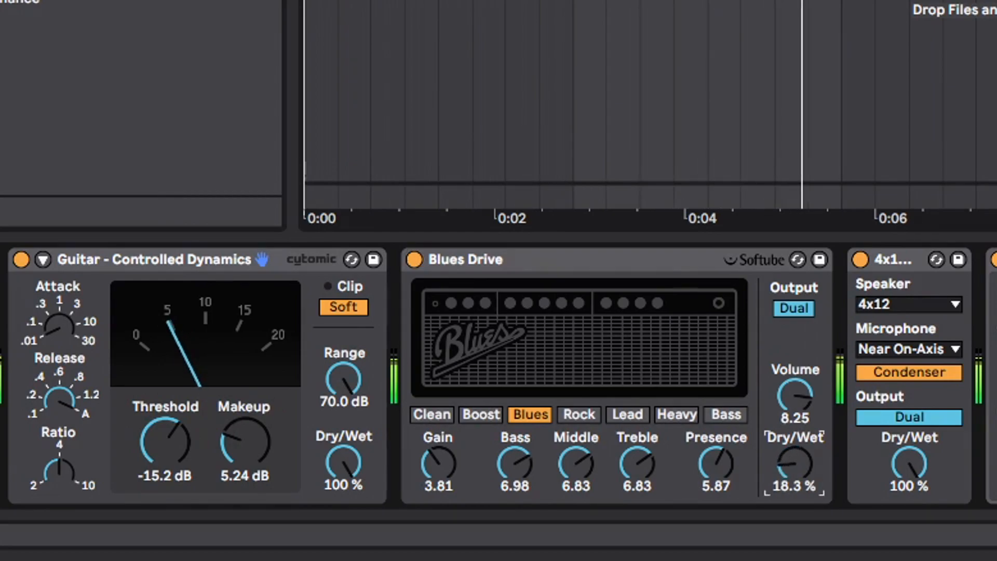
{"action": "left_click_drag", "start_coordinate": [801, 465], "coordinate": [801, 463]}
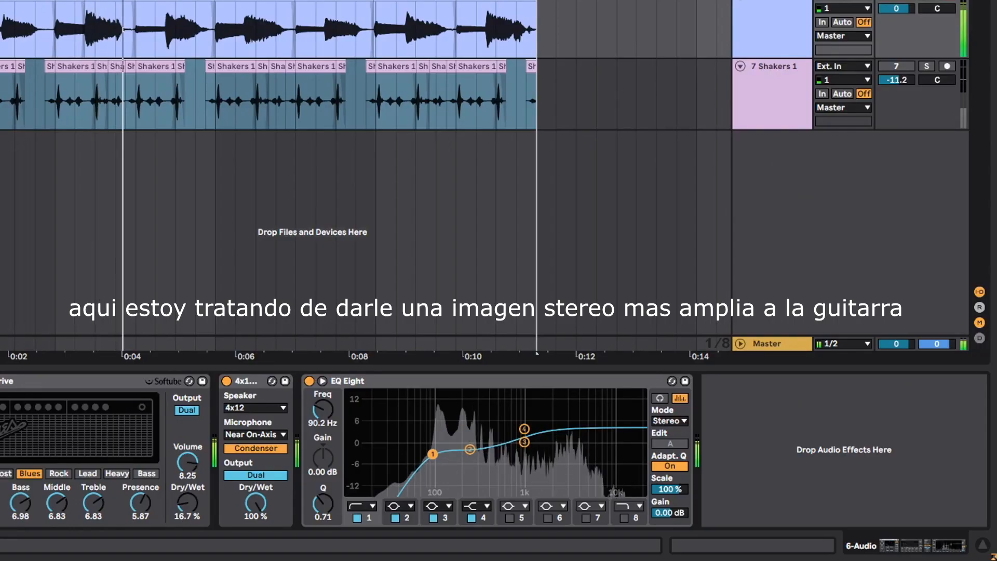
- Add Chorus-Ensemble after EQ Eight on the guitar, set to 100 % Dry/Wet in Ensemble mode
{"action": "left_click_drag", "start_coordinate": [0, 394], "coordinate": [758, 462]}
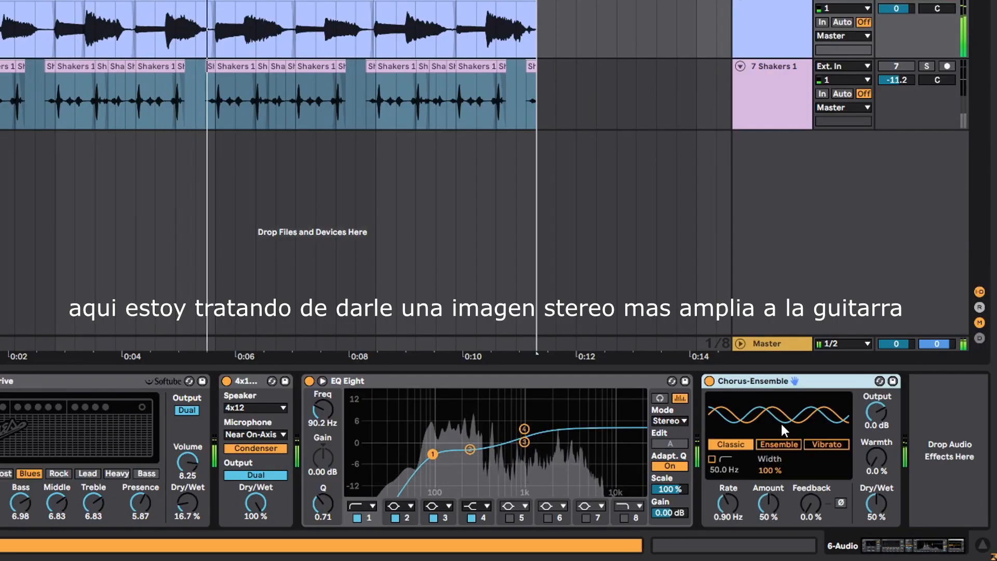
{"action": "left_click_drag", "start_coordinate": [876, 503], "coordinate": [876, 446]}
{"action": "left_click", "coordinate": [784, 448]}
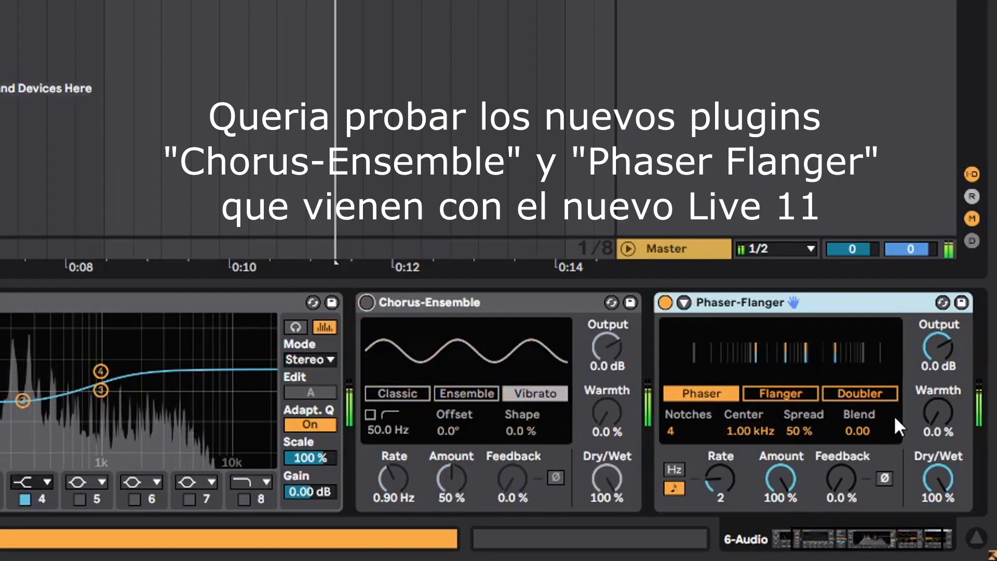
- Try the Phaser-Flanger in Doubler mode on the guitar with its time reduced to about 49.8 ms
{"action": "left_click", "coordinate": [864, 393]}
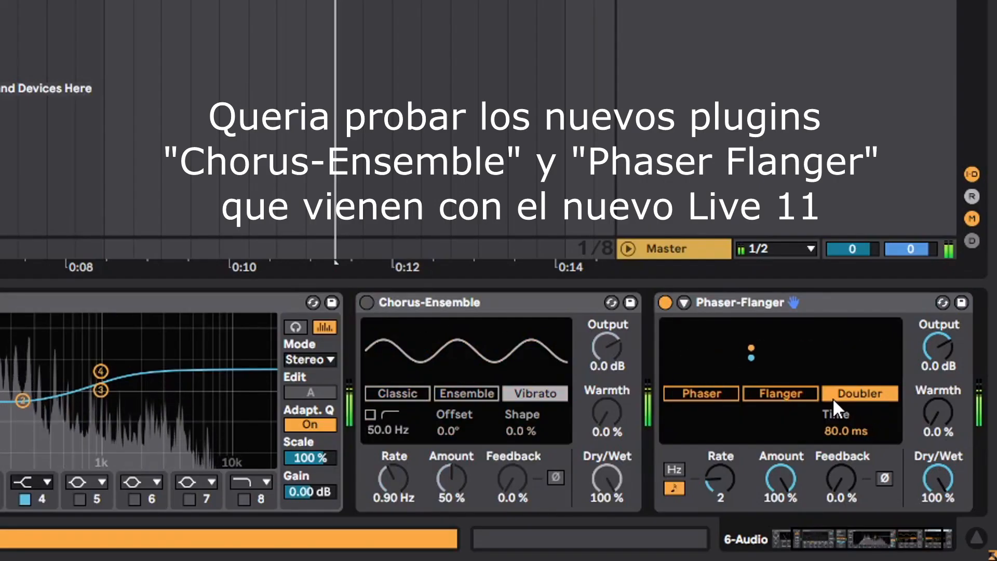
{"action": "left_click_drag", "start_coordinate": [836, 430], "coordinate": [820, 519]}
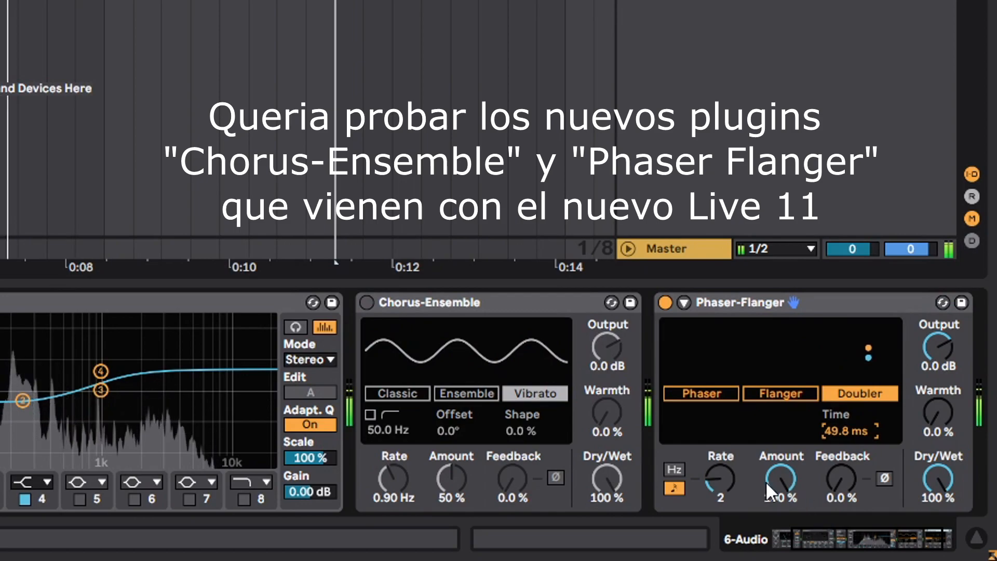
{"action": "left_click_drag", "start_coordinate": [833, 423], "coordinate": [834, 457]}
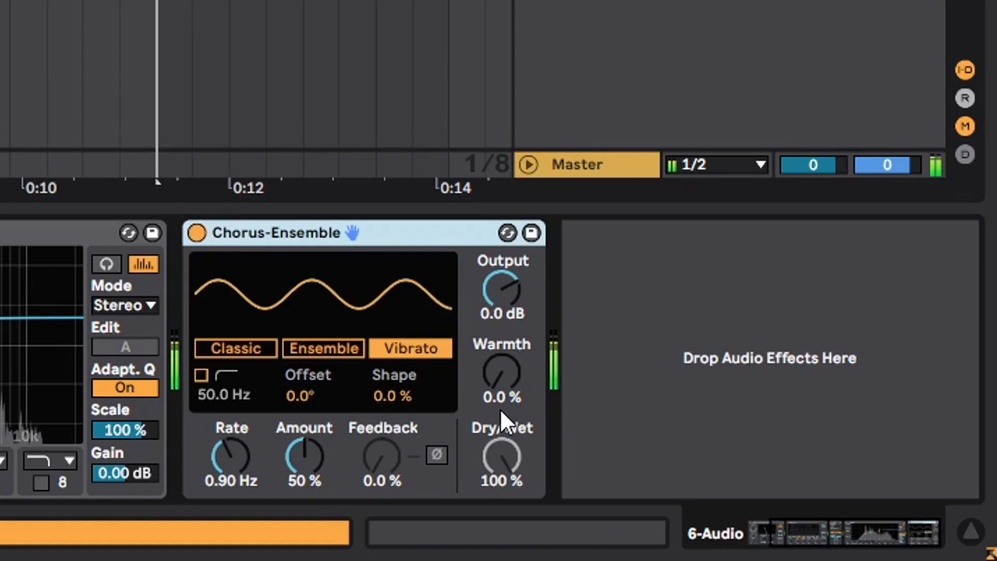
- Switch the guitar's Chorus-Ensemble to Classic mode
{"action": "left_click", "coordinate": [256, 353]}
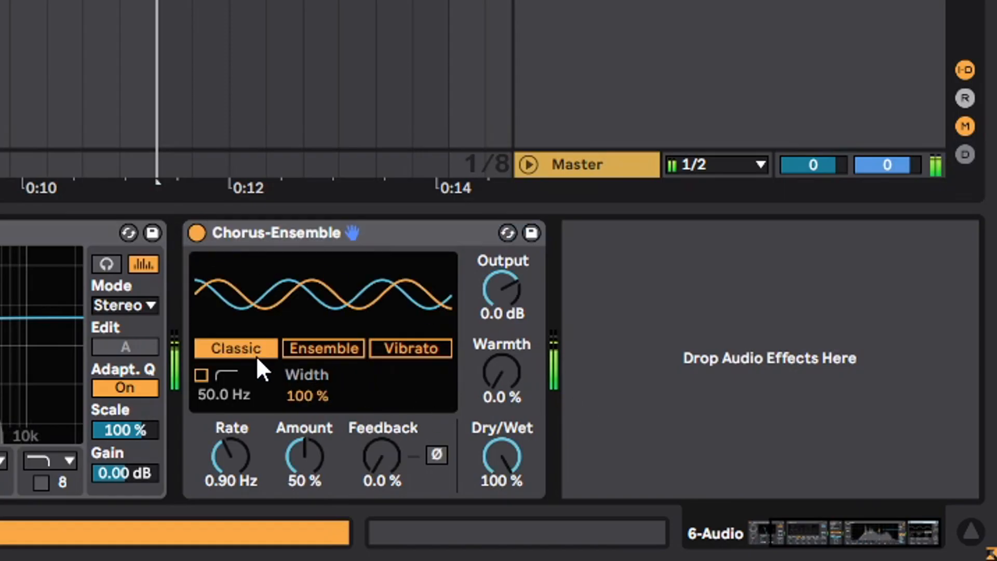
- Try a lower Dry/Wet amount on the guitar's Chorus-Ensemble
{"action": "left_click_drag", "start_coordinate": [501, 458], "coordinate": [502, 488]}
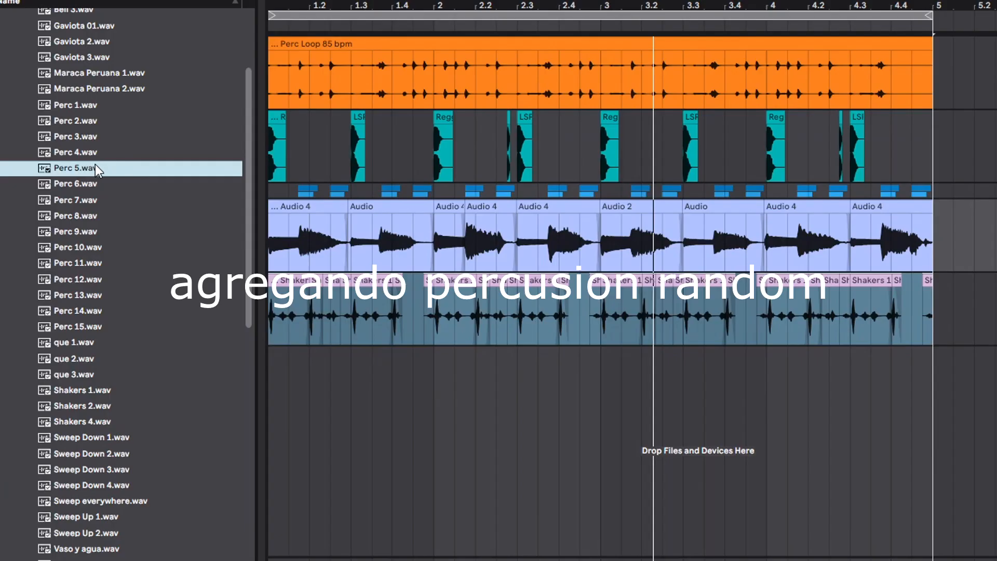
- Audition the percussion one-shots and place Perc 3 on a new track below the shakers at beat 1.2
{"action": "key", "text": "Up"}
{"action": "key", "text": "Up"}
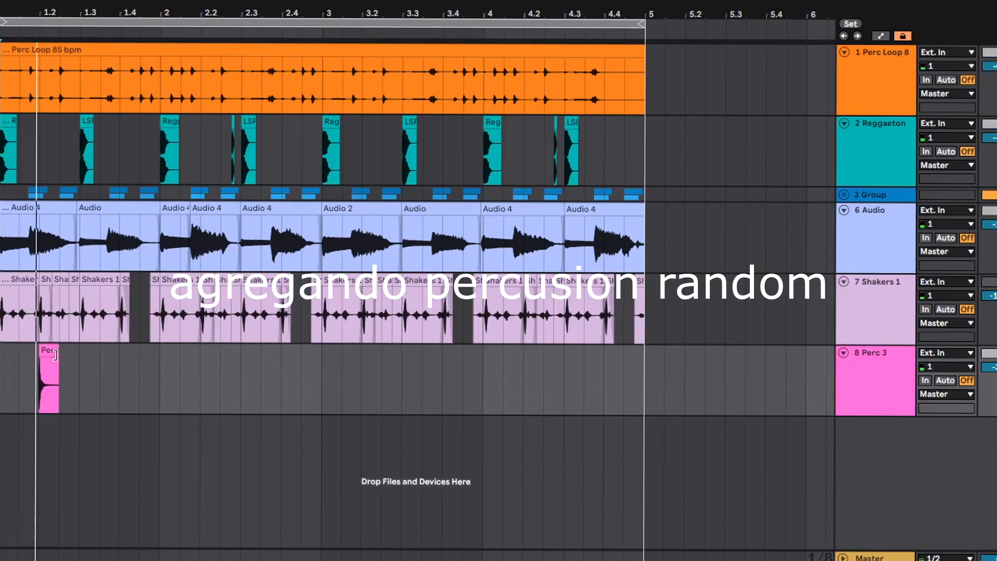
{"action": "mouse_move", "coordinate": [52, 353]}
{"action": "left_mouse_down"}
{"action": "mouse_move", "coordinate": [85, 353]}
{"action": "mouse_move", "coordinate": [56, 354]}
{"action": "mouse_move", "coordinate": [65, 364]}
{"action": "mouse_move", "coordinate": [46, 369]}
{"action": "mouse_move", "coordinate": [48, 353]}
{"action": "left_mouse_up"}
{"action": "left_click_drag", "start_coordinate": [11, 8], "coordinate": [45, 360]}
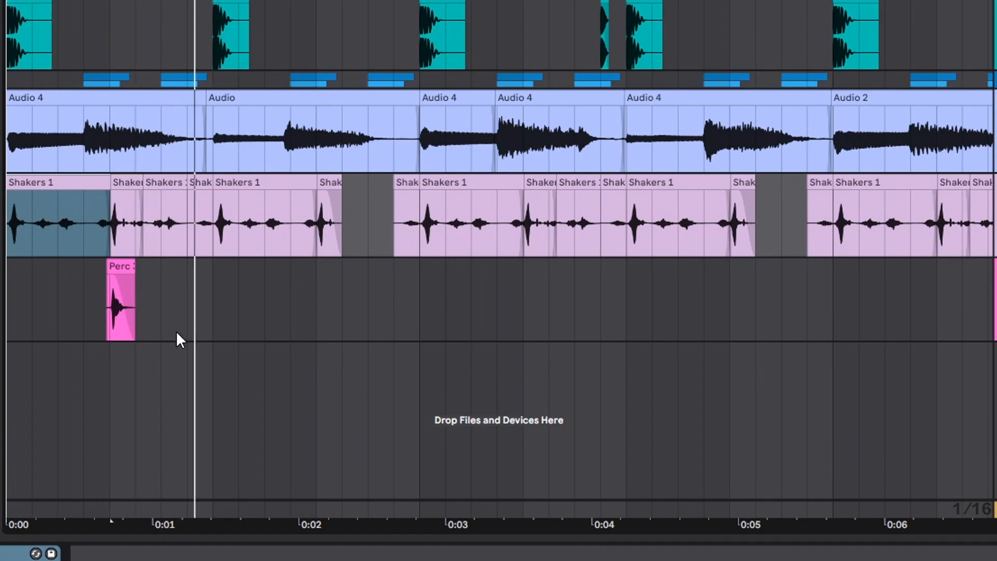
- Duplicate the first two beats of the Perc 3 track repeatedly so the hit repeats every two beats up to bar 5
{"action": "left_click_drag", "start_coordinate": [217, 334], "coordinate": [7, 312]}
{"action": "key", "text": "ctrl+d"}
{"action": "key", "text": "ctrl+d"}
{"action": "key", "text": "ctrl+d"}
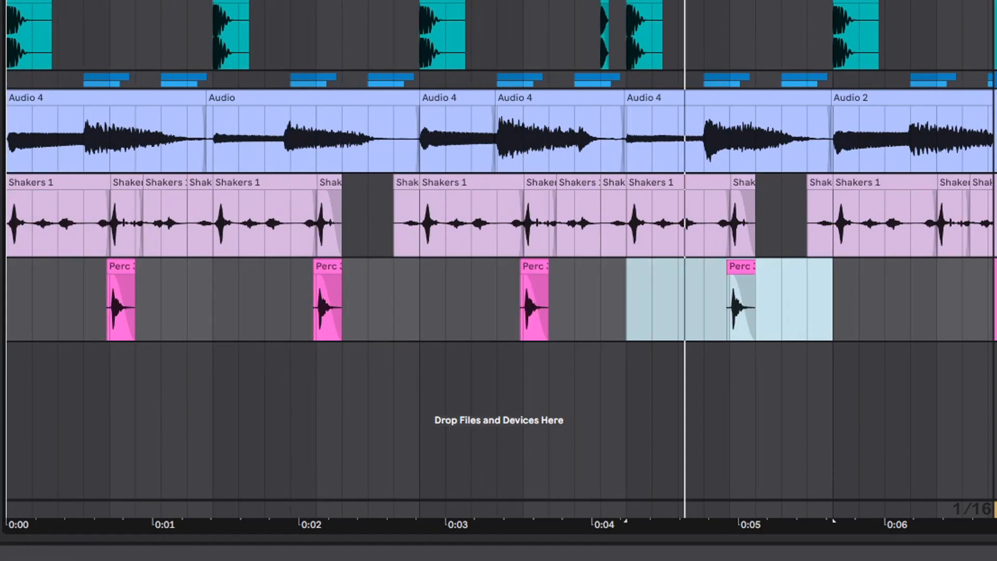
{"action": "scroll", "coordinate": [498, 114], "scroll_direction": "down", "scroll_amount": 5}
{"action": "key", "text": "ctrl+d"}
{"action": "key", "text": "ctrl+d"}
{"action": "key", "text": "ctrl+d"}
{"action": "key", "text": "ctrl+d"}
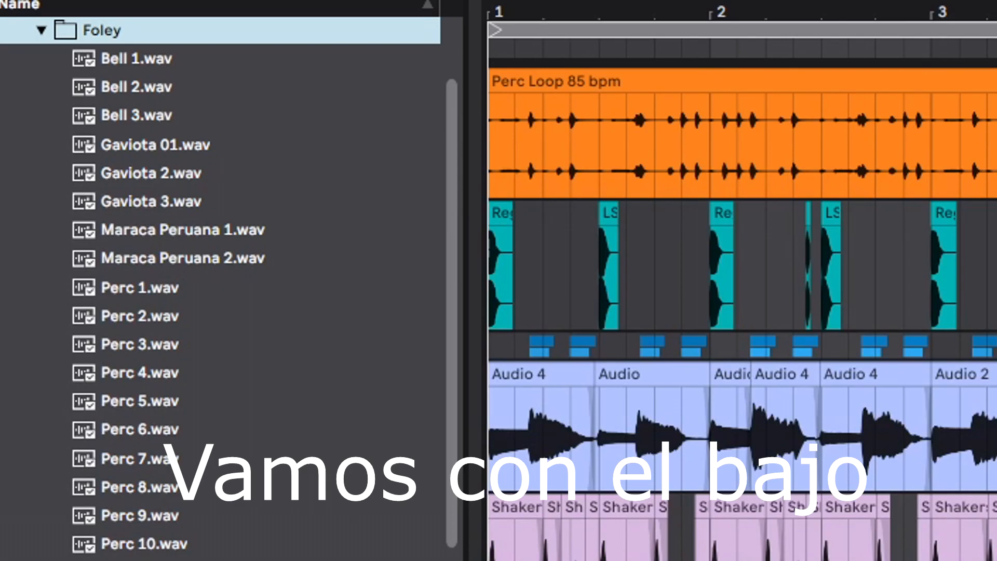
{"action": "scroll", "coordinate": [227, 545], "scroll_direction": "up", "scroll_amount": 3}
- Place the LSP 808 1 A sample from the 808s folder on a new track at bar 1, between the percussion loop and the kick
{"action": "key", "text": "Left"}
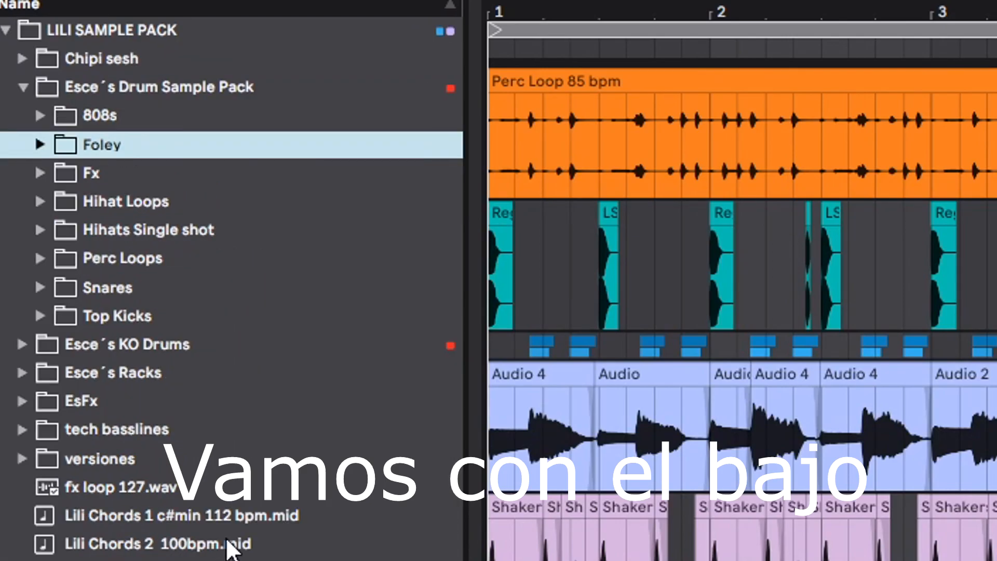
{"action": "key", "text": "Up"}
{"action": "key", "text": "Right"}
{"action": "key", "text": "Down"}
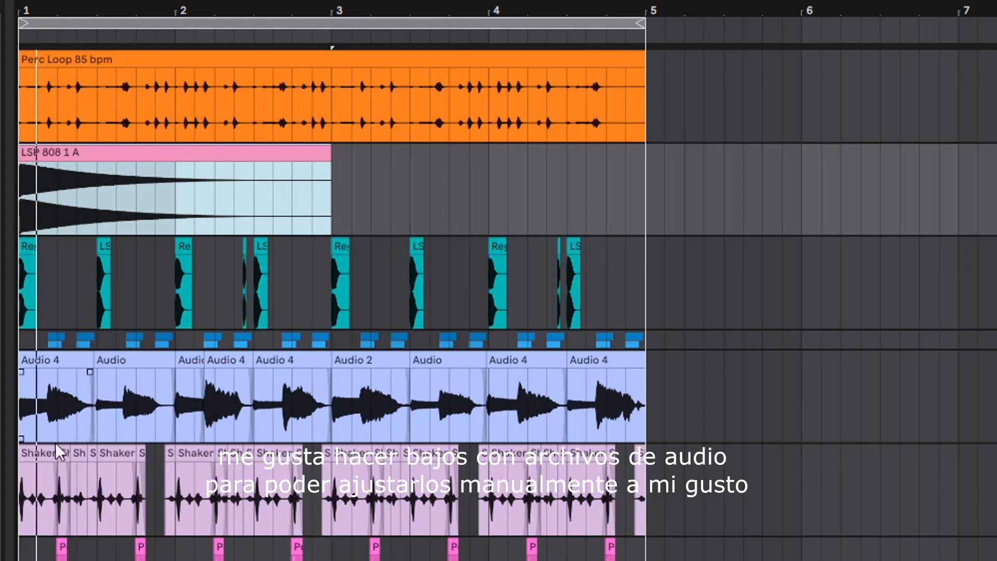
{"action": "key", "text": "shift+Tab"}
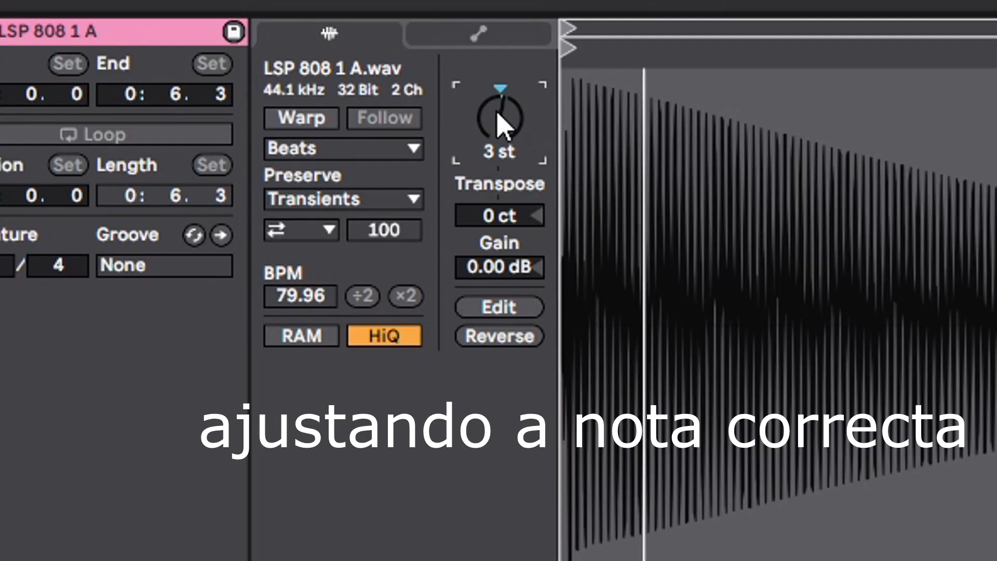
- Adjust the lengths of the first two 808 bass notes, extending the first towards beat 1.3 and the second to bar 2
{"action": "left_click_drag", "start_coordinate": [500, 129], "coordinate": [501, 127]}
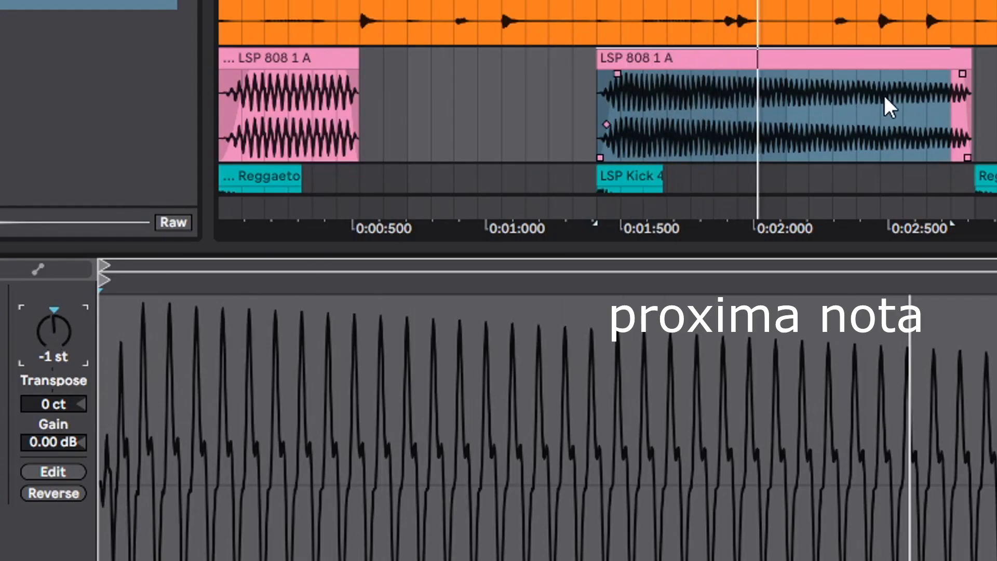
{"action": "left_click_drag", "start_coordinate": [969, 62], "coordinate": [892, 66]}
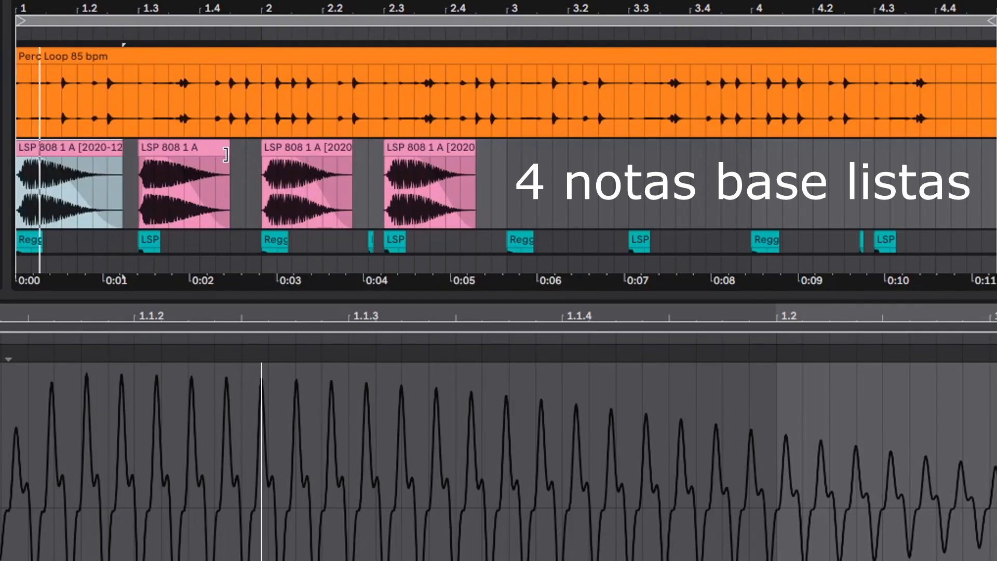
{"action": "left_click", "coordinate": [181, 163]}
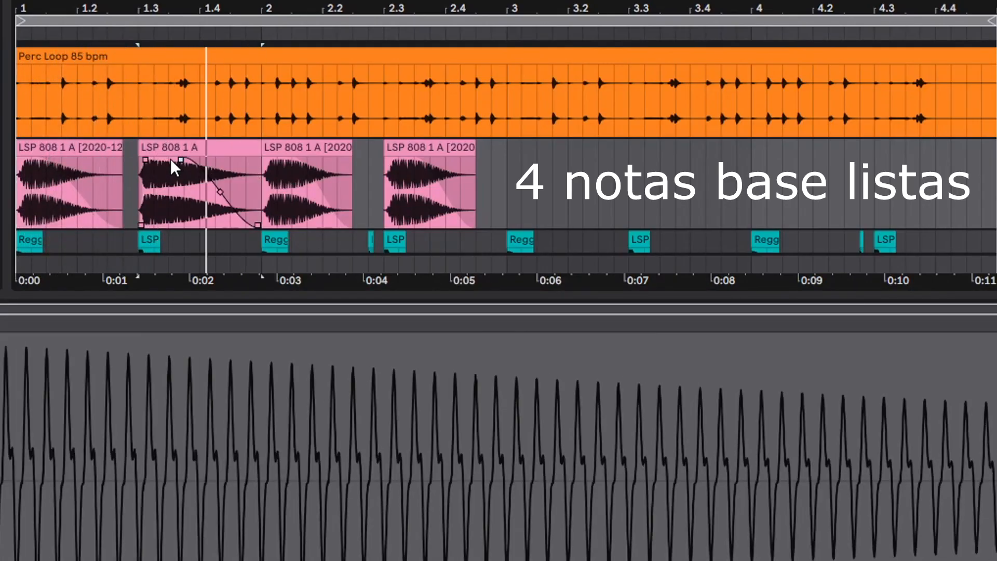
{"action": "left_click_drag", "start_coordinate": [123, 150], "coordinate": [132, 149]}
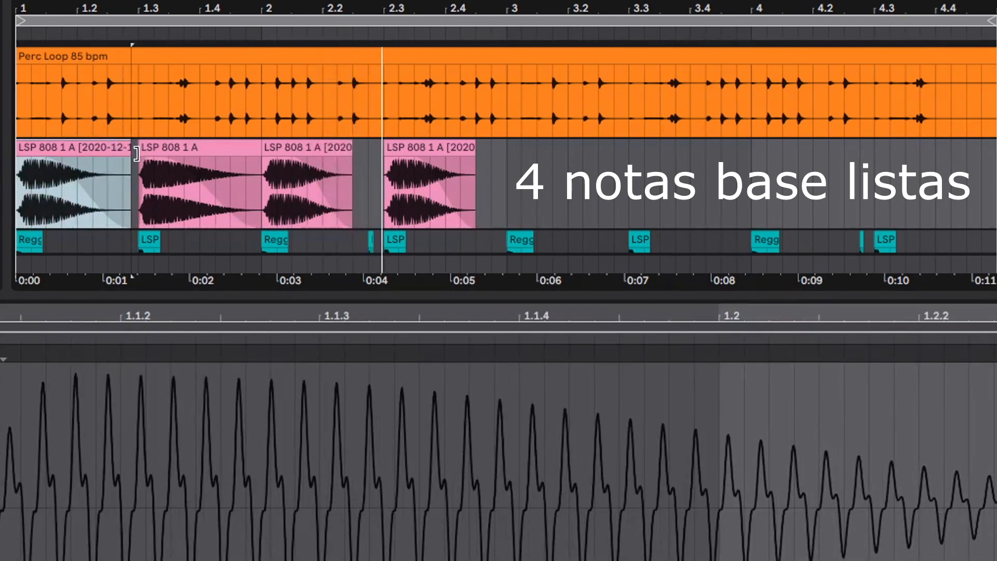
{"action": "left_click", "coordinate": [154, 157]}
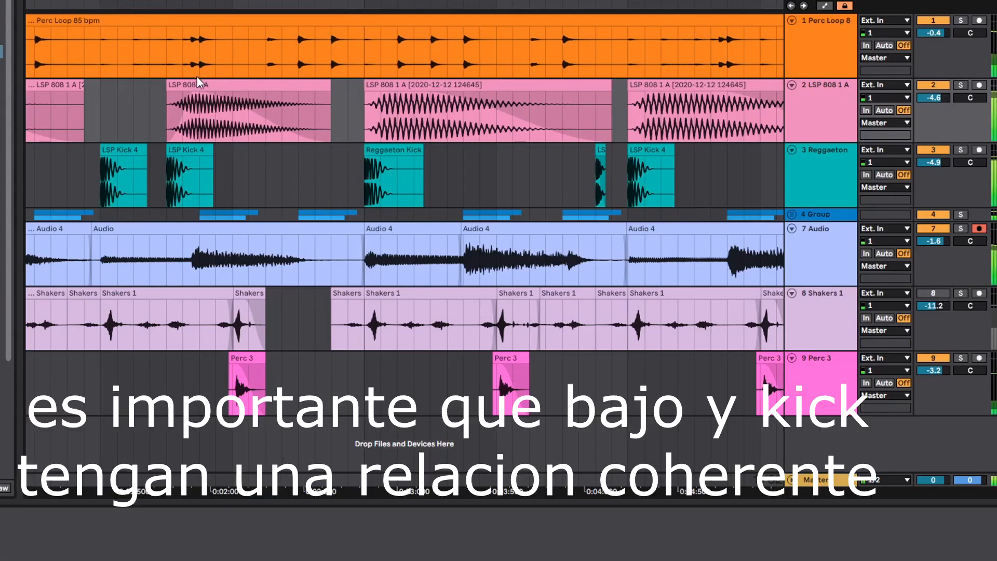
- Check the bass against the kick in playback and extend the 808 note that starts just after beat 1.3 to bar 2
{"action": "key", "text": "space"}
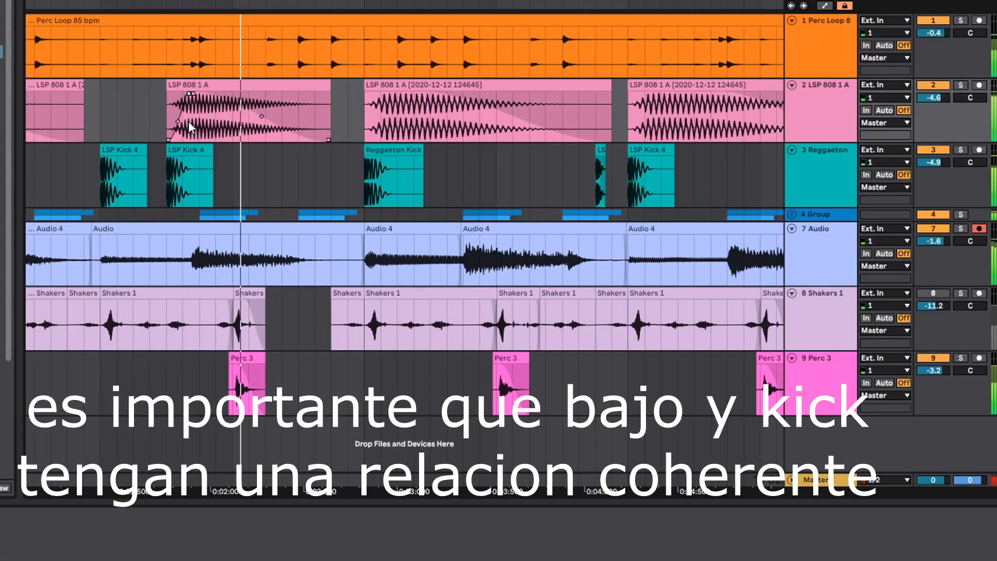
{"action": "left_click_drag", "start_coordinate": [326, 89], "coordinate": [370, 95]}
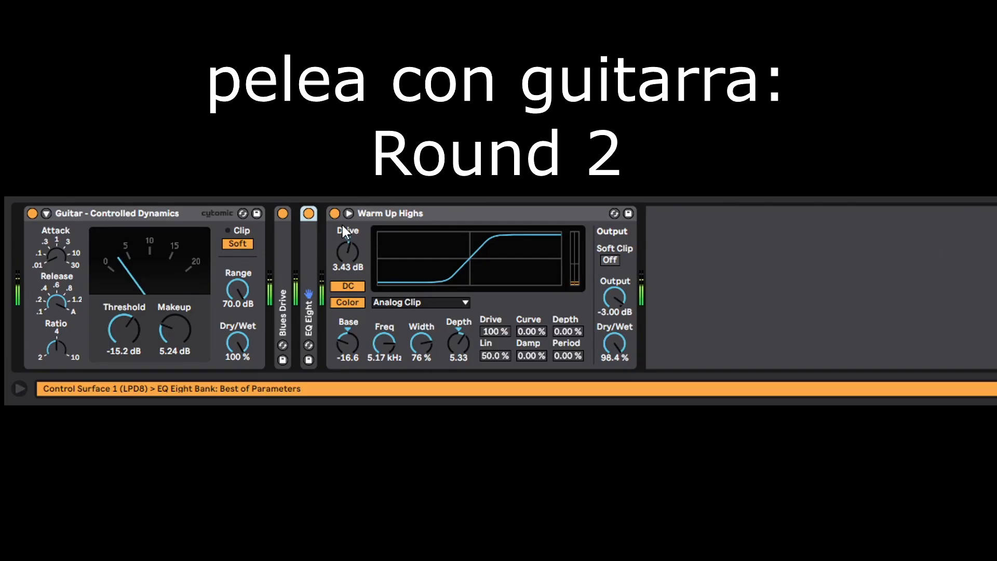
- Delete the Warm Up Highs saturator from the guitar's effect chain
{"action": "left_click", "coordinate": [410, 216]}
{"action": "key", "text": "Delete"}
{"action": "left_click", "coordinate": [283, 296]}
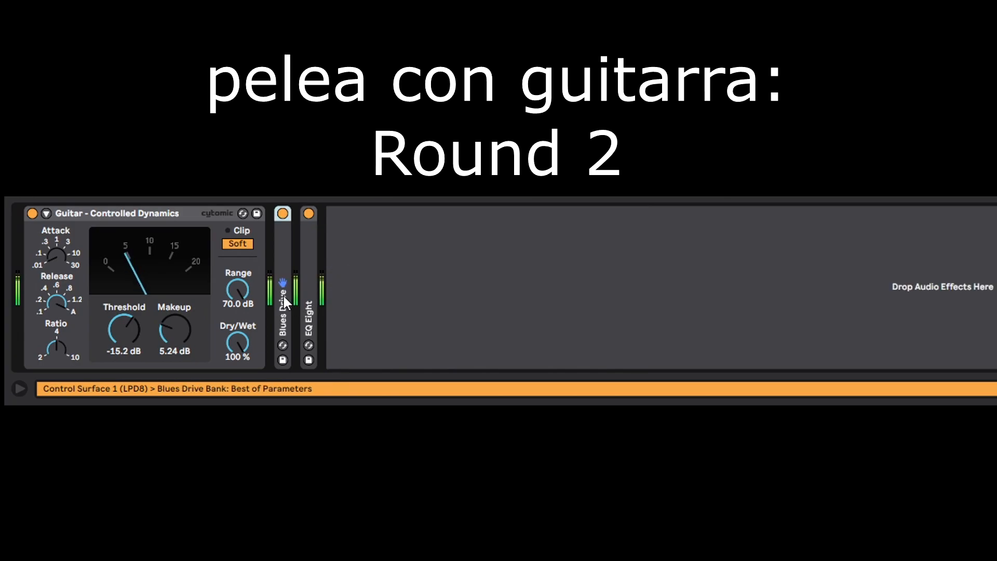
- Unfold the guitar's EQ Eight, add the Warm Tube preset after it and compare the sound with Warm Tube off and on
{"action": "double_click", "coordinate": [313, 300]}
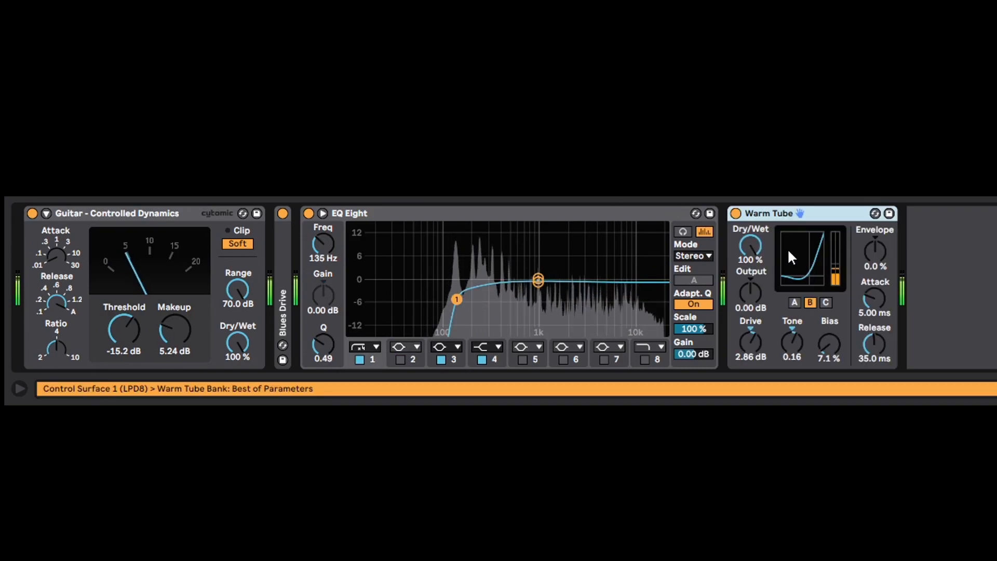
{"action": "left_click", "coordinate": [736, 214]}
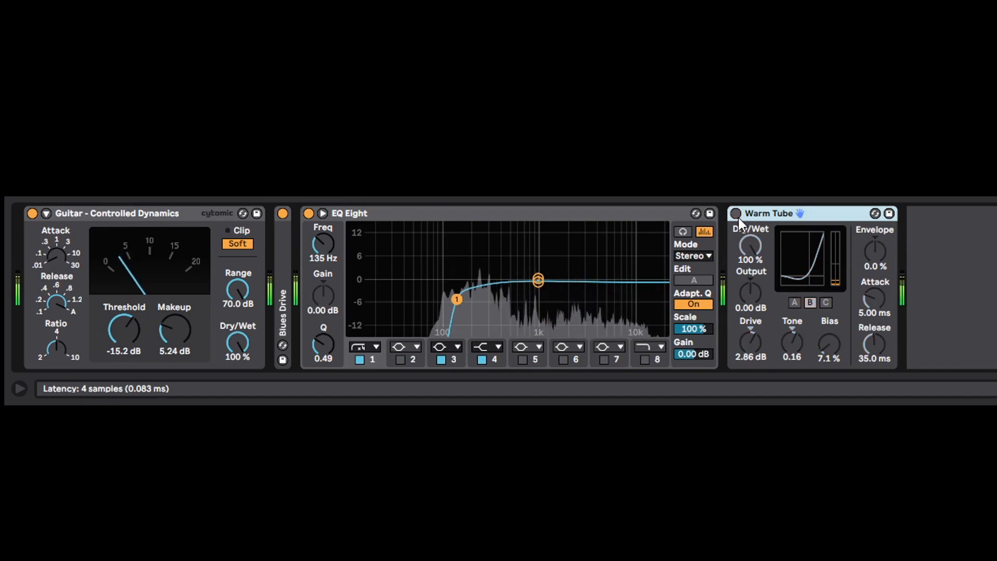
{"action": "left_click", "coordinate": [735, 213]}
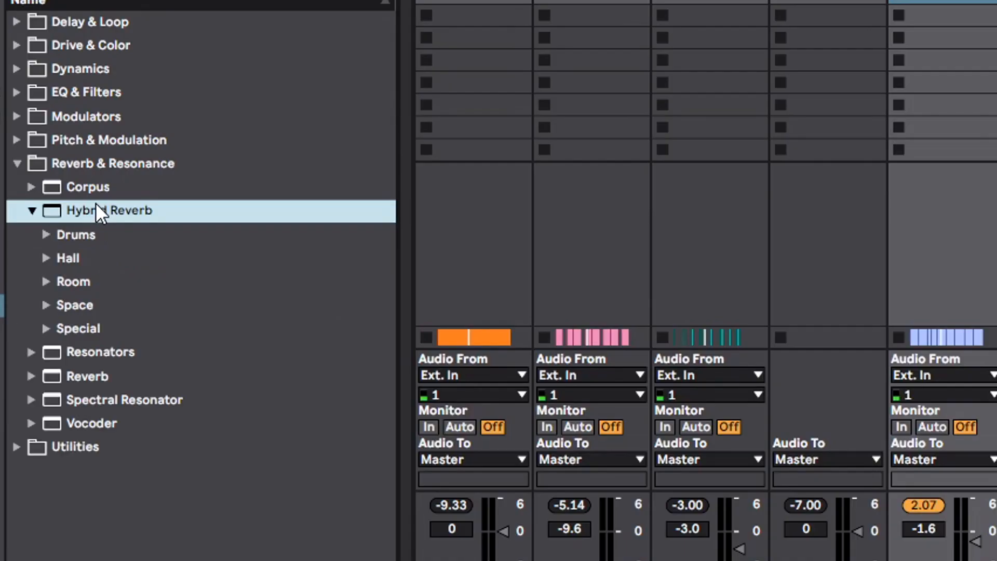
- Find the Hybrid Reverb presets under the Reverb & Resonance audio effects
{"action": "left_click", "coordinate": [105, 237]}
{"action": "left_click", "coordinate": [105, 249]}
{"action": "double_click", "coordinate": [105, 254]}
{"action": "double_click", "coordinate": [105, 257]}
{"action": "key", "text": "Up"}
{"action": "key", "text": "Right"}
{"action": "key", "text": "Left"}
{"action": "key", "text": "Down"}
{"action": "key", "text": "Down"}
{"action": "key", "text": "Down"}
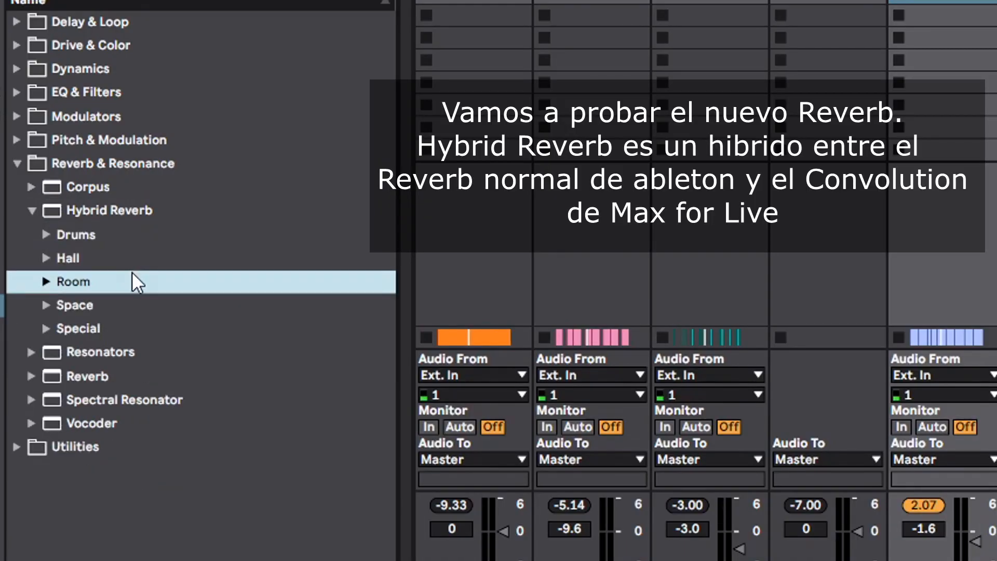
- Browse the Room and Hall presets of Hybrid Reverb and add Piano Hall after Warm Tube on the guitar
{"action": "key", "text": "Right"}
{"action": "key", "text": "Up"}
{"action": "key", "text": "Up"}
{"action": "key", "text": "Down"}
{"action": "key", "text": "Right"}
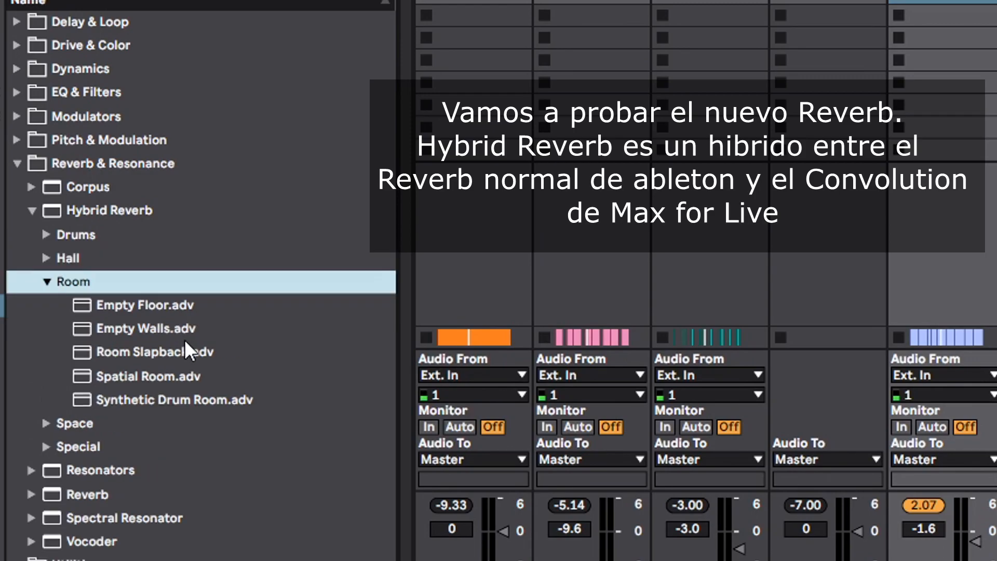
{"action": "key", "text": "Down"}
{"action": "key", "text": "Up"}
{"action": "key", "text": "Up"}
{"action": "key", "text": "Right"}
{"action": "key", "text": "Down"}
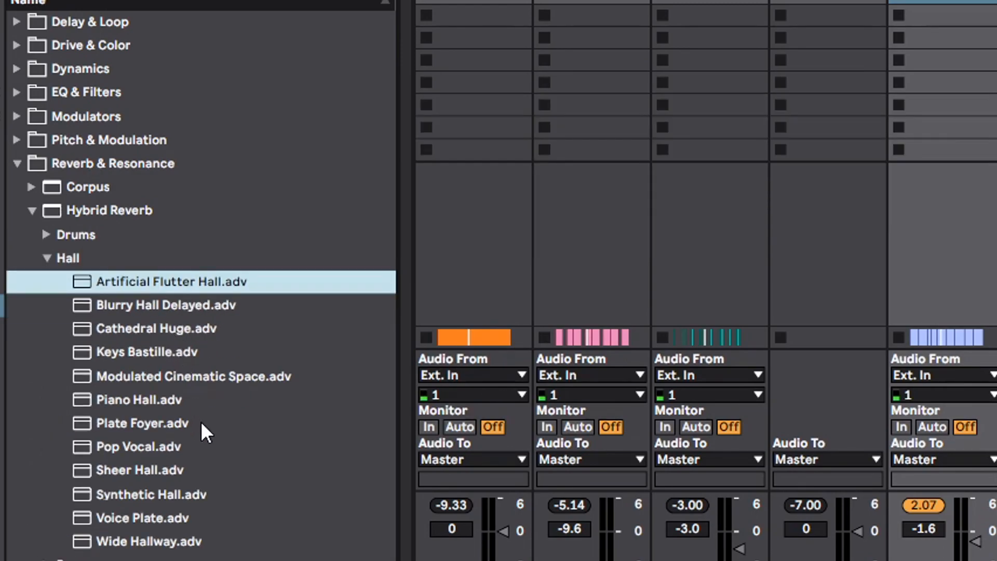
{"action": "double_click", "coordinate": [141, 400]}
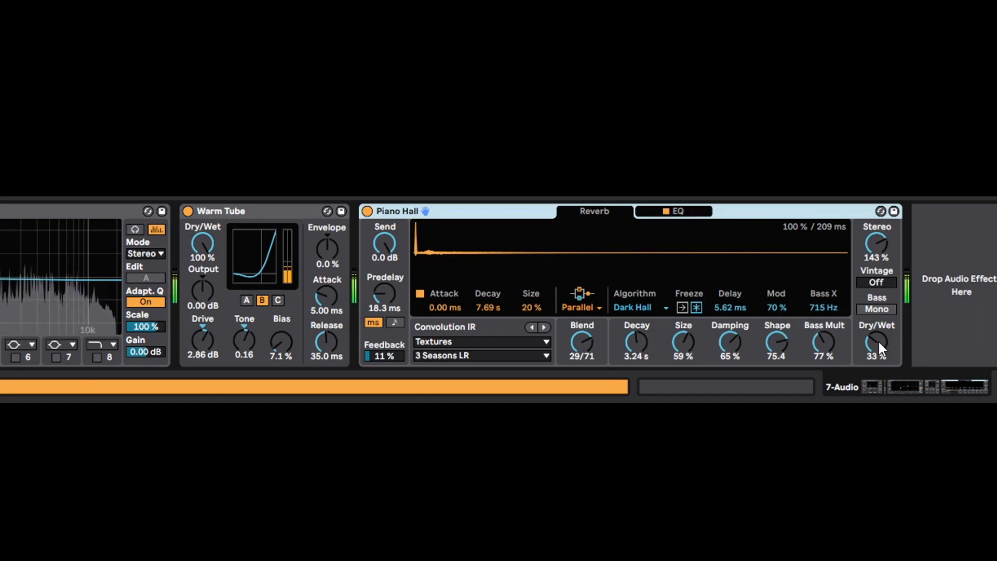
- Set Piano Hall's Dry/Wet to 19 % and its Textures convolution impulse to Marbles
{"action": "left_click_drag", "start_coordinate": [879, 348], "coordinate": [878, 363]}
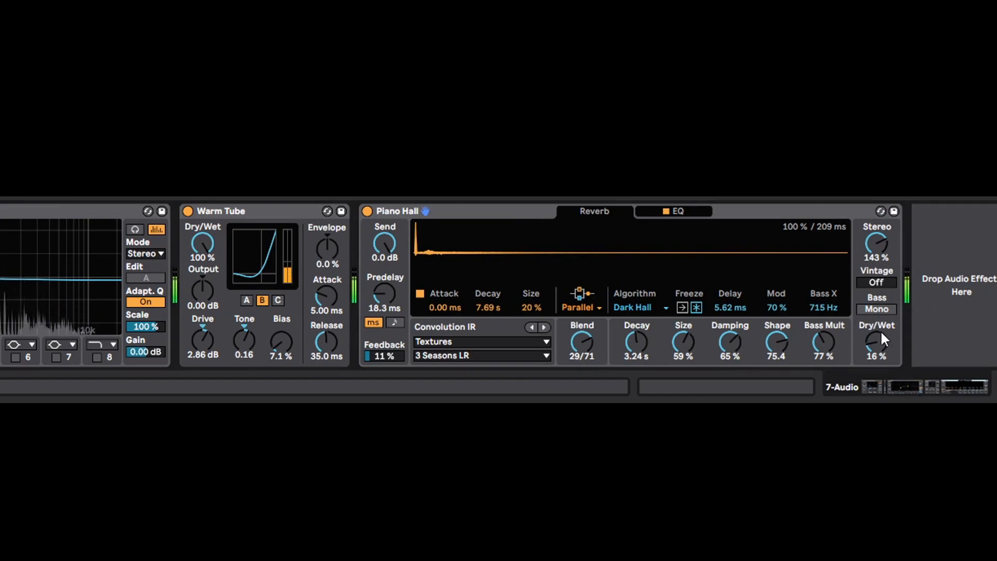
{"action": "left_click", "coordinate": [496, 356]}
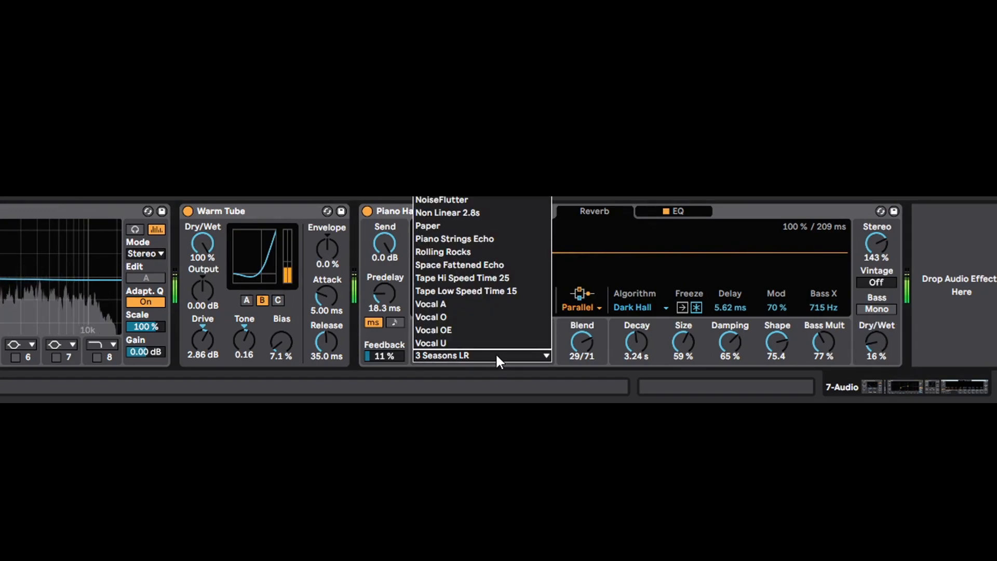
{"action": "left_click", "coordinate": [490, 200]}
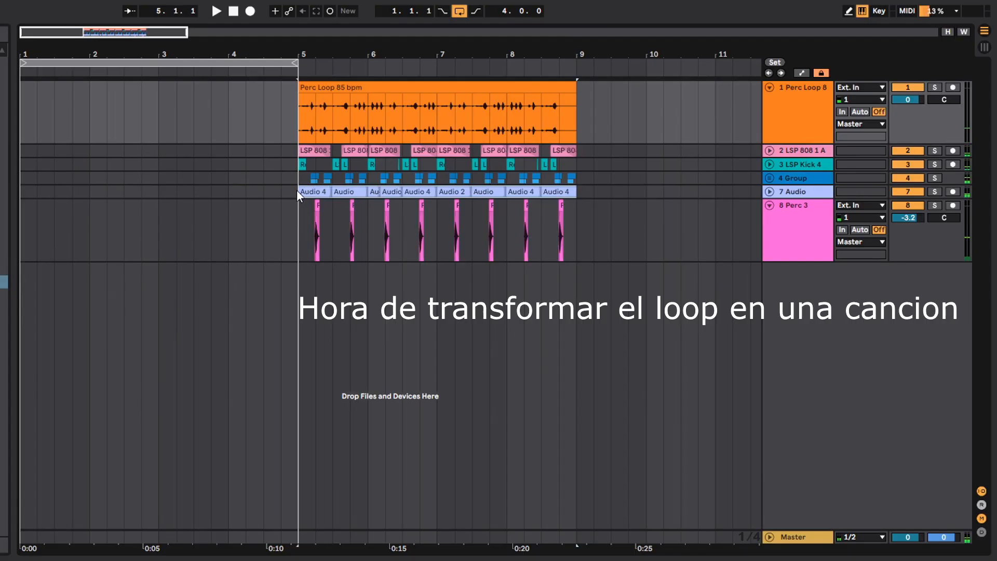
- Paste the guitar clips into bars 1 to 4 of the guitar track as an intro and play it
{"action": "left_click", "coordinate": [73, 196]}
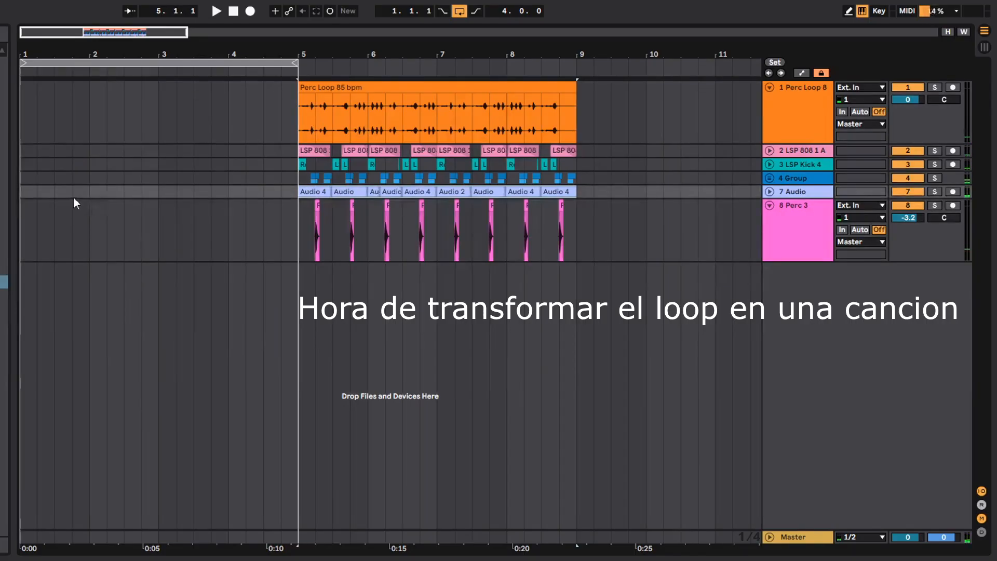
{"action": "key", "text": "ctrl+v"}
{"action": "key", "text": "space"}
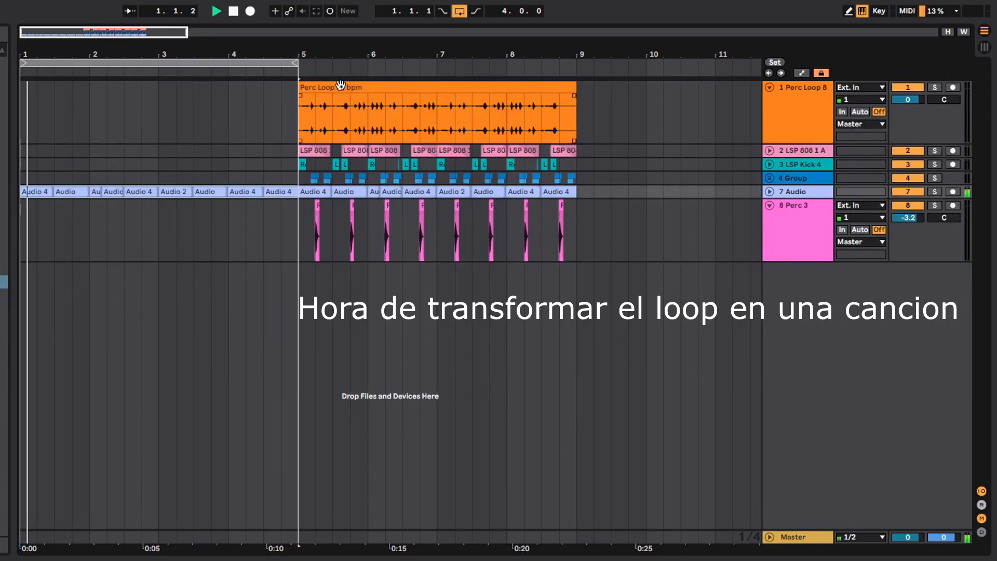
- Copy the Perc Loop 85 bpm clip to bar 1 so it accompanies the guitar intro
{"action": "left_click", "coordinate": [340, 87]}
{"action": "left_click", "coordinate": [23, 120]}
{"action": "key", "text": "ctrl+v"}
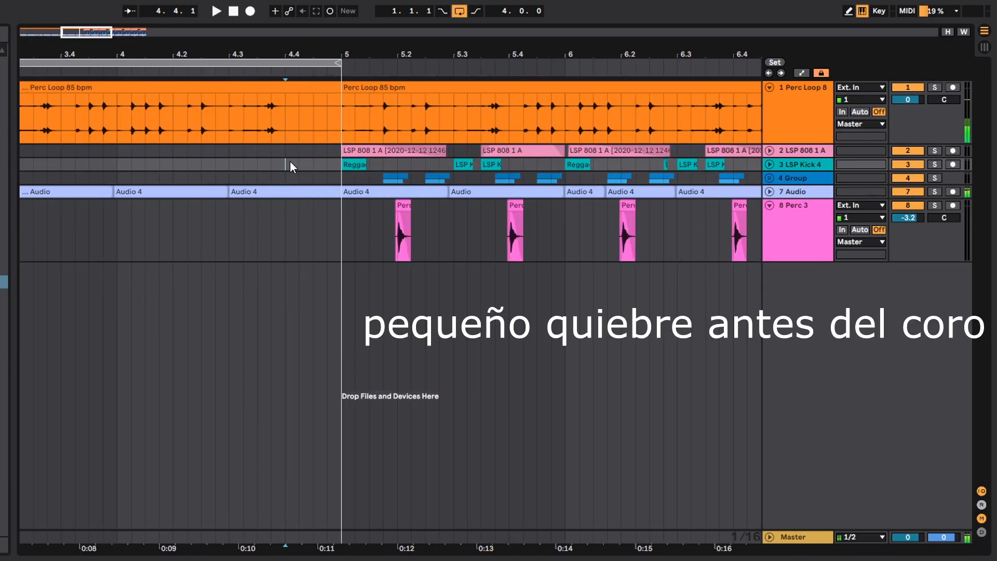
- Unfold the kick track and shorten the kick clip at beat 4.4, checking the break before the chorus in playback
{"action": "left_click", "coordinate": [773, 163]}
{"action": "key", "text": "space"}
{"action": "key", "text": "space"}
{"action": "left_click_drag", "start_coordinate": [310, 166], "coordinate": [292, 166]}
{"action": "key", "text": "space"}
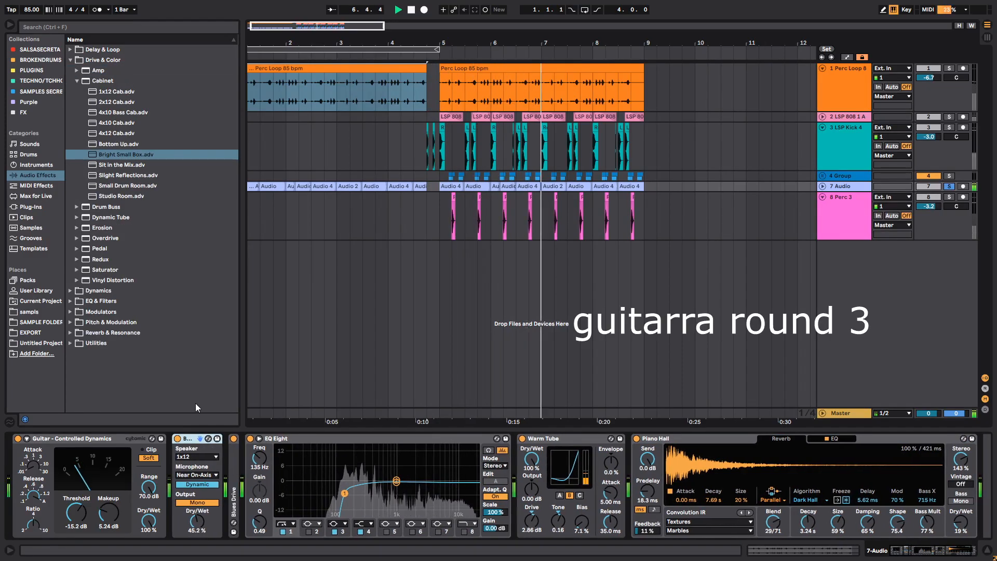
- Try other Cabinet presets on the guitar in place of Bright Small Box, including Slight Reflections
{"action": "key", "text": "Down"}
{"action": "key", "text": "Down"}
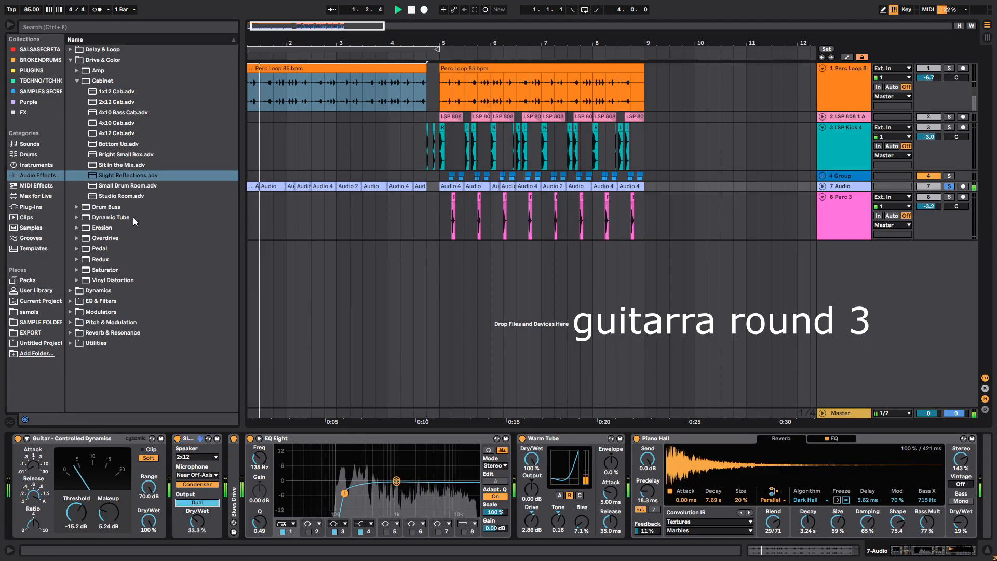
{"action": "key", "text": "Down"}
{"action": "key", "text": "Down"}
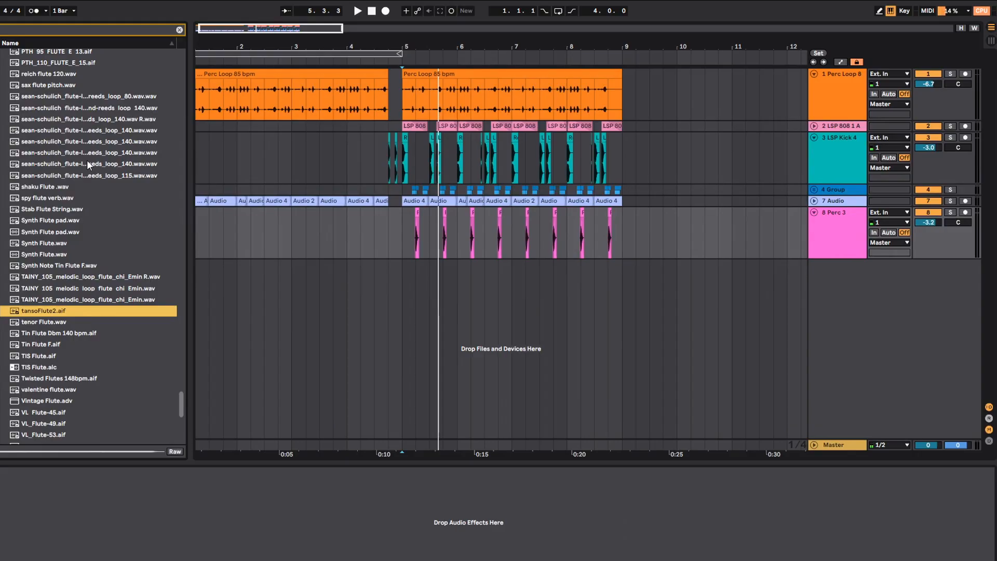
- Audition the flute samples in the browser's search results to find one that suits the beat
{"action": "left_click", "coordinate": [86, 160]}
{"action": "left_click", "coordinate": [86, 119]}
{"action": "key", "text": "Up"}
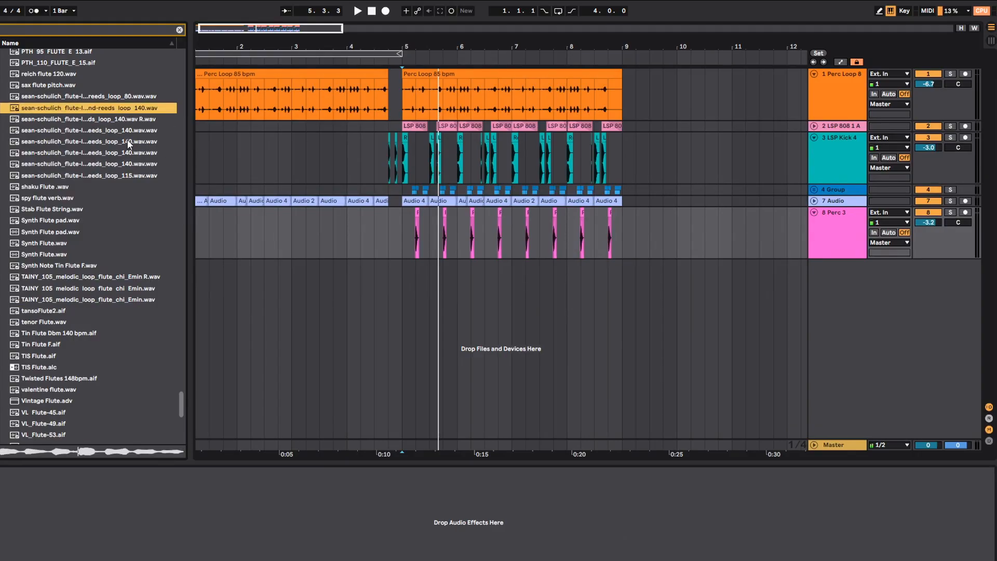
{"action": "key", "text": "Up"}
{"action": "left_click", "coordinate": [139, 165]}
{"action": "scroll", "coordinate": [122, 104], "scroll_direction": "up", "scroll_amount": 1}
{"action": "left_click", "coordinate": [120, 99]}
{"action": "left_click", "coordinate": [111, 280]}
{"action": "scroll", "coordinate": [111, 287], "scroll_direction": "down", "scroll_amount": 1}
{"action": "key", "text": "Down"}
{"action": "key", "text": "Down"}
{"action": "key", "text": "Down"}
{"action": "scroll", "coordinate": [123, 308], "scroll_direction": "down", "scroll_amount": 1}
{"action": "key", "text": "Down"}
{"action": "left_click", "coordinate": [105, 375]}
{"action": "scroll", "coordinate": [105, 374], "scroll_direction": "down", "scroll_amount": 1}
{"action": "left_click", "coordinate": [105, 374]}
{"action": "scroll", "coordinate": [107, 372], "scroll_direction": "down", "scroll_amount": 1}
{"action": "left_click", "coordinate": [109, 368]}
{"action": "scroll", "coordinate": [110, 368], "scroll_direction": "down", "scroll_amount": 2}
- Add the WholeLoops Flute RawHits3 sample on a new track below Perc 3
{"action": "left_click", "coordinate": [108, 270]}
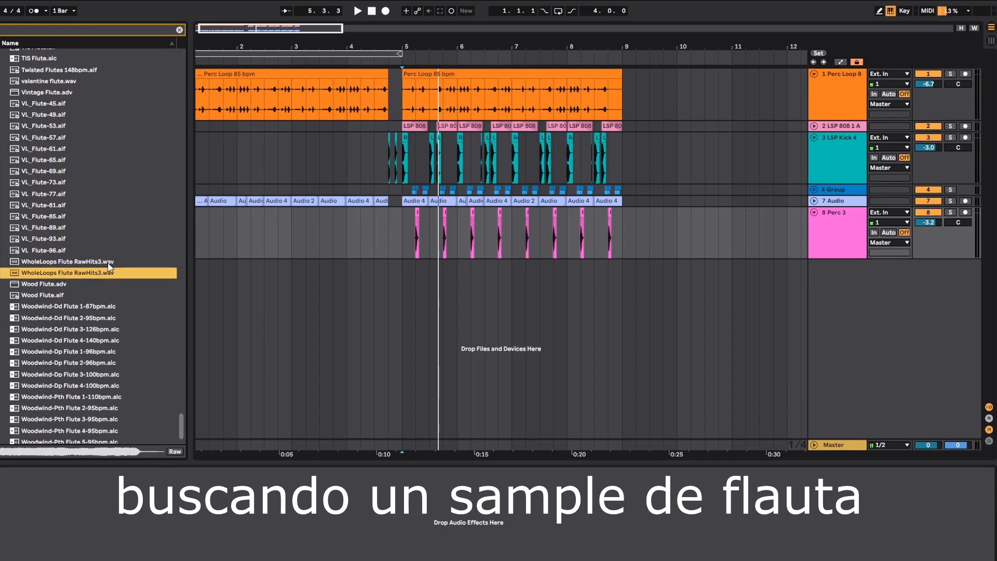
{"action": "left_click", "coordinate": [112, 262]}
{"action": "left_click_drag", "start_coordinate": [111, 262], "coordinate": [419, 328]}
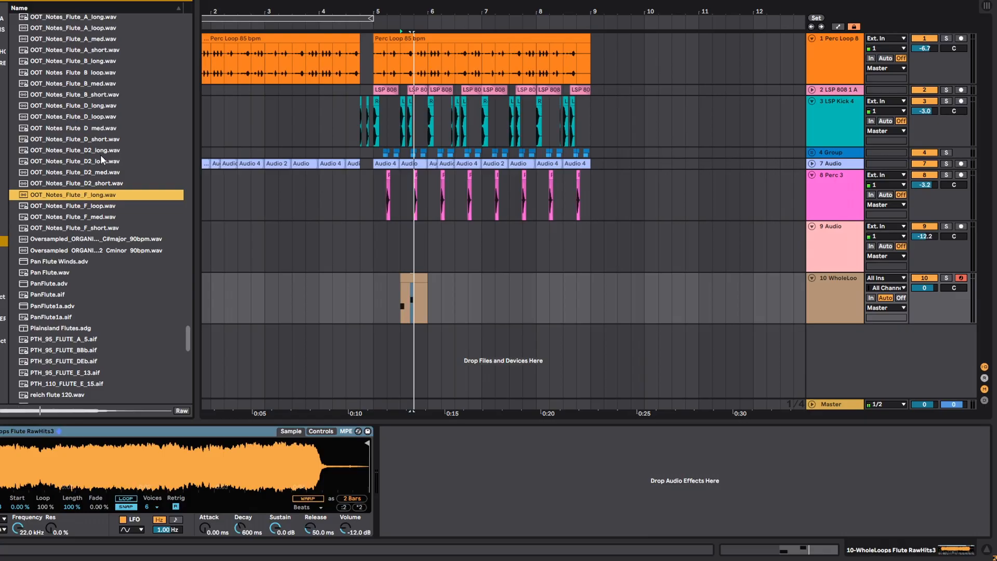
- Replace the flute instrument's sample with OOT_Notes_Flute_F_long.wav and select the melody clip
{"action": "left_click", "coordinate": [75, 194]}
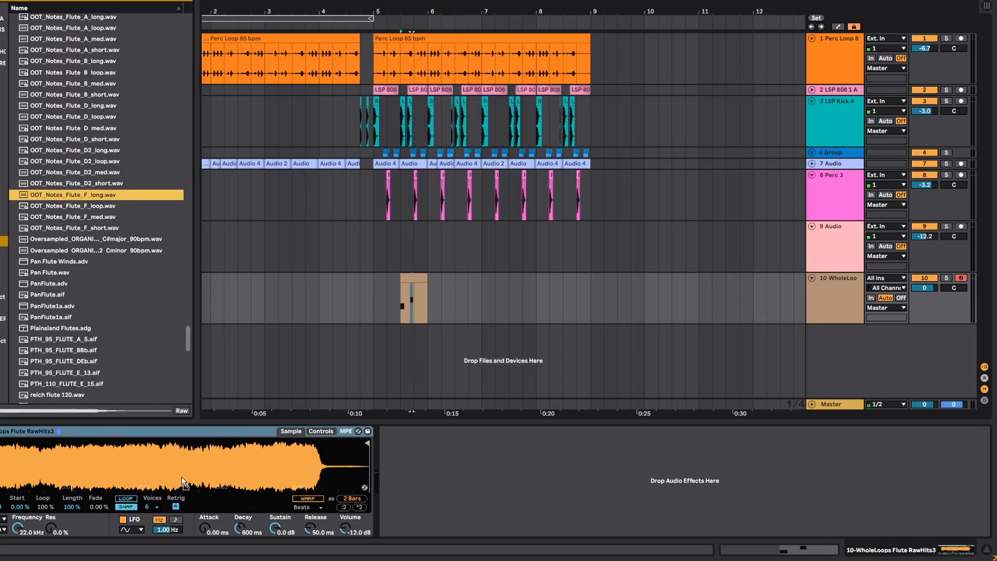
{"action": "left_click_drag", "start_coordinate": [182, 478], "coordinate": [185, 475]}
{"action": "left_click", "coordinate": [406, 281]}
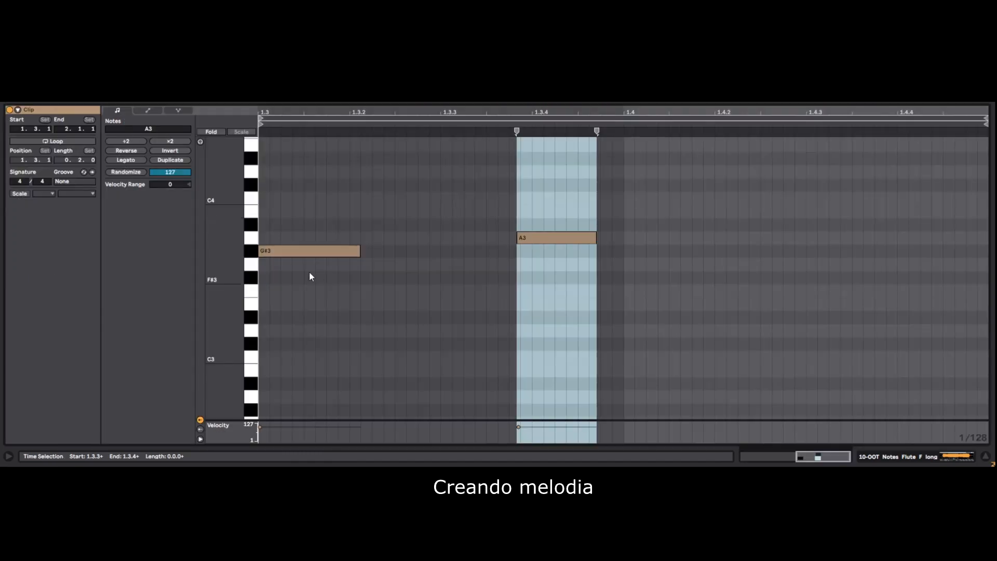
- Rework the flute clip's melody so that a C#4 note runs from 1.3 to 1.3.3, followed by a G#3 note
{"action": "left_click", "coordinate": [313, 215]}
{"action": "key", "text": "ctrl+z"}
{"action": "key", "text": "ctrl+z"}
{"action": "left_click_drag", "start_coordinate": [306, 208], "coordinate": [322, 253]}
{"action": "left_click", "coordinate": [354, 203]}
{"action": "double_click", "coordinate": [445, 314]}
{"action": "left_click_drag", "start_coordinate": [450, 314], "coordinate": [545, 314]}
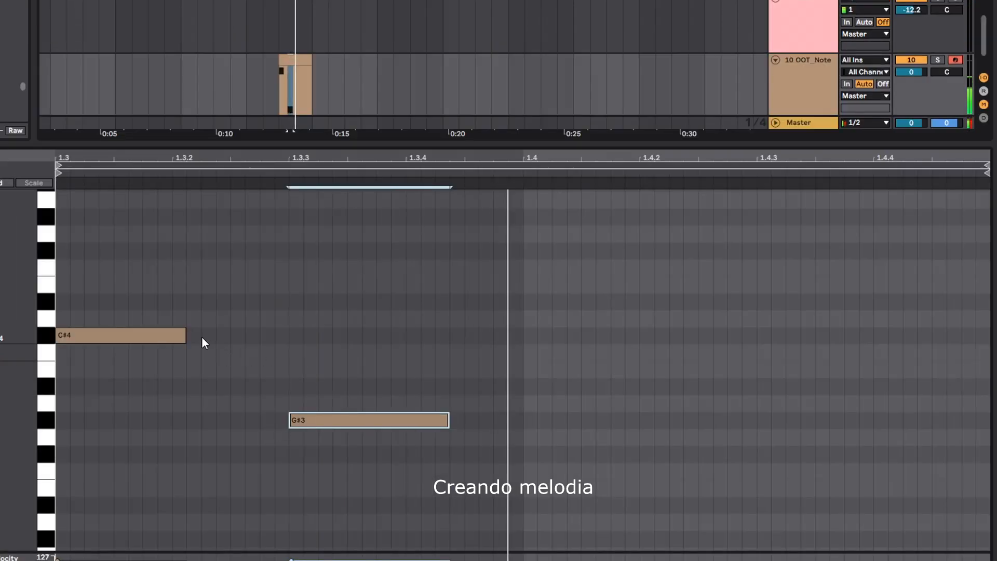
{"action": "left_click_drag", "start_coordinate": [185, 335], "coordinate": [288, 335]}
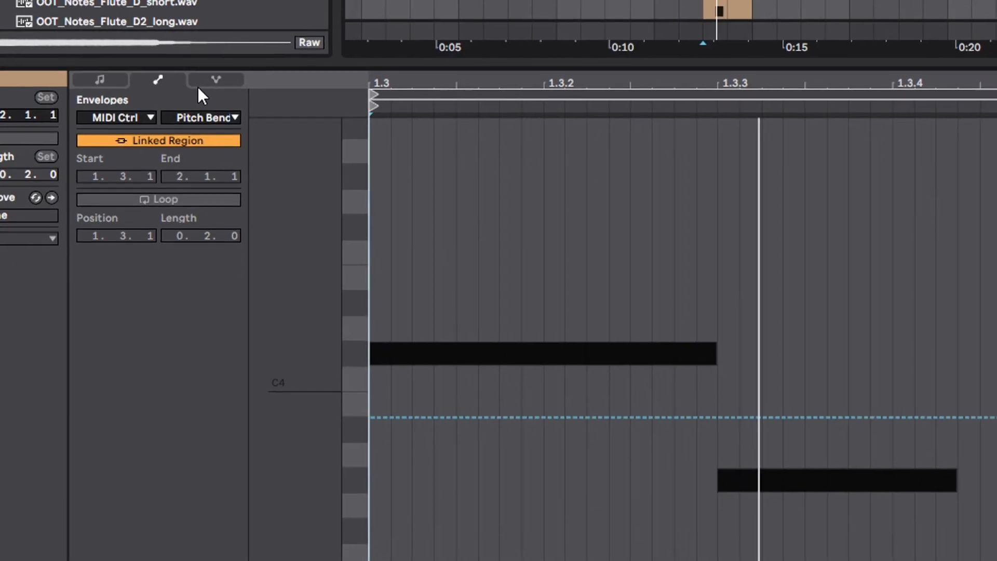
- Bend the C#4 note up about 2 semitones near 1.3.2 with per-note pitch expression, using a gradual slide
{"action": "left_click", "coordinate": [195, 78]}
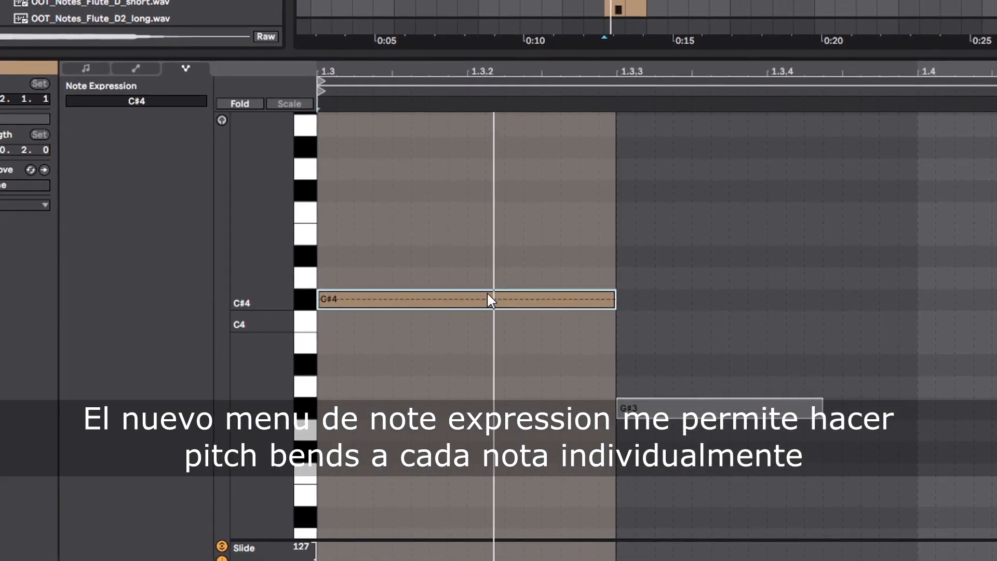
{"action": "left_click", "coordinate": [461, 300]}
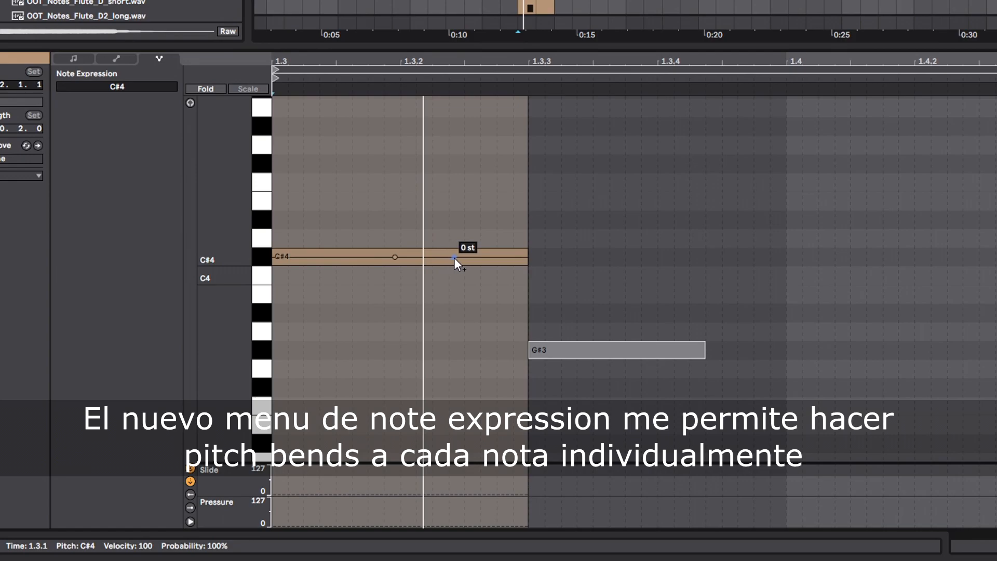
{"action": "left_click_drag", "start_coordinate": [405, 257], "coordinate": [405, 219]}
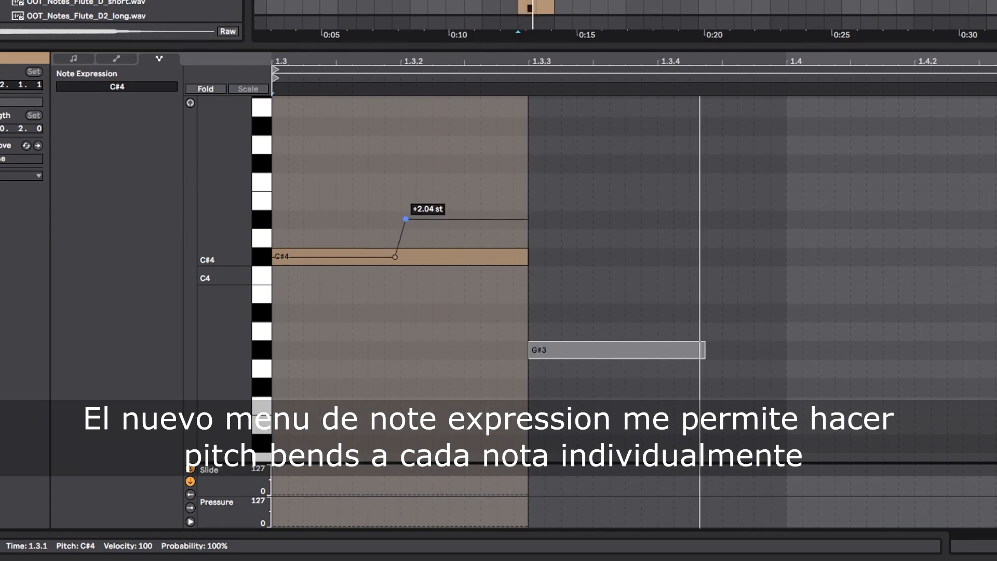
{"action": "right_click", "coordinate": [406, 220]}
{"action": "left_click", "coordinate": [419, 226]}
{"action": "type", "text": "2"}
{"action": "key", "text": "Return"}
{"action": "key", "text": "space"}
{"action": "key", "text": "space"}
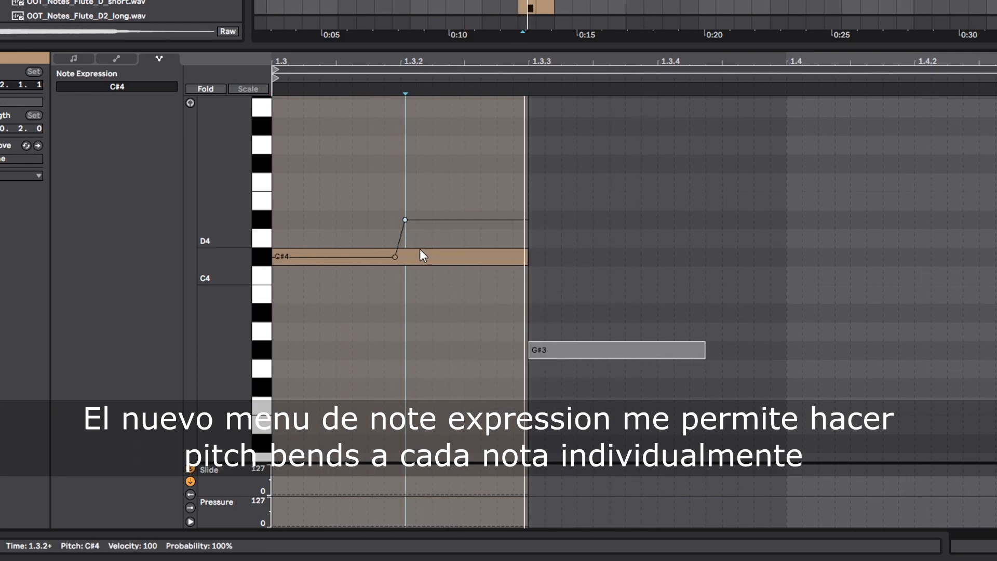
{"action": "left_click_drag", "start_coordinate": [396, 256], "coordinate": [419, 220]}
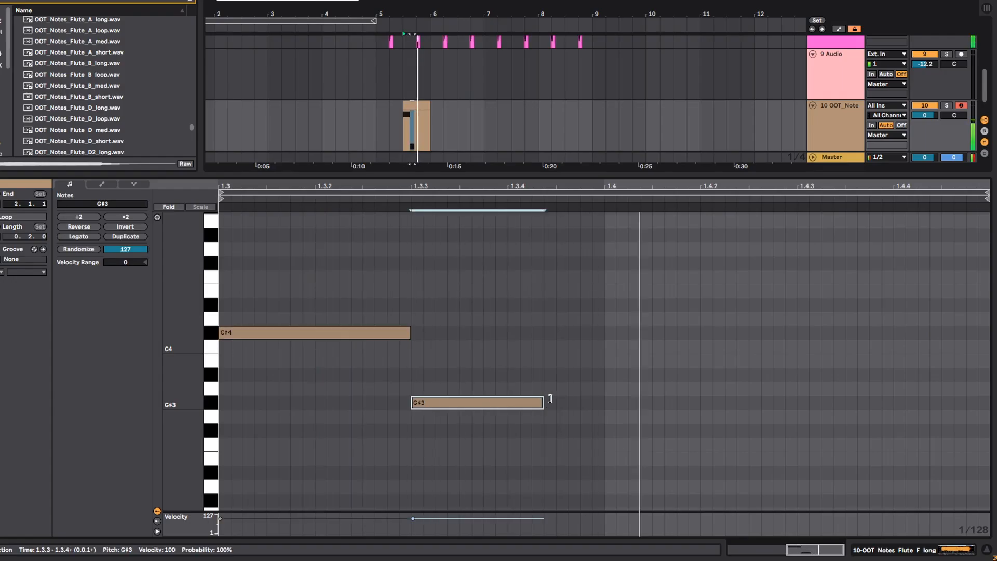
- Lengthen the G#3 note slightly and duplicate the two-note phrase to beat 1.4
{"action": "left_click_drag", "start_coordinate": [714, 350], "coordinate": [757, 350]}
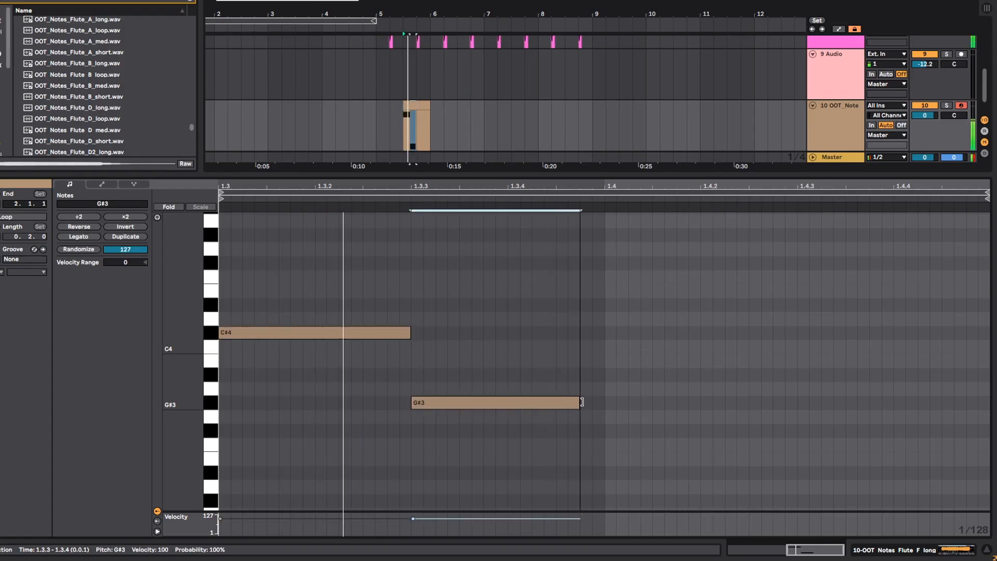
{"action": "left_click_drag", "start_coordinate": [607, 420], "coordinate": [258, 267]}
{"action": "key", "text": "ctrl+d"}
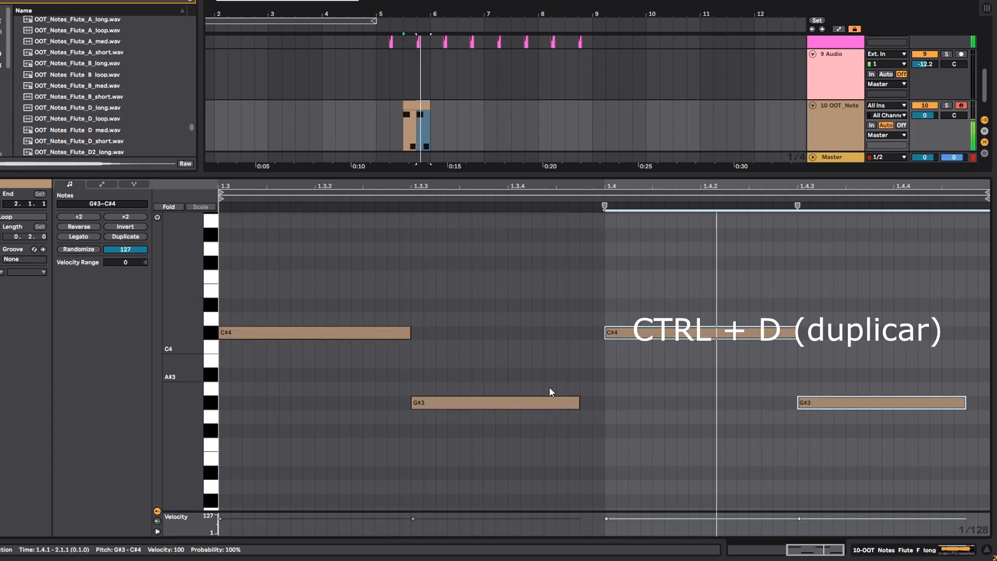
- Lower all notes of the flute clip by one octave and play it back in the arrangement
{"action": "key", "text": "ctrl+a"}
{"action": "key", "text": "shift+Down"}
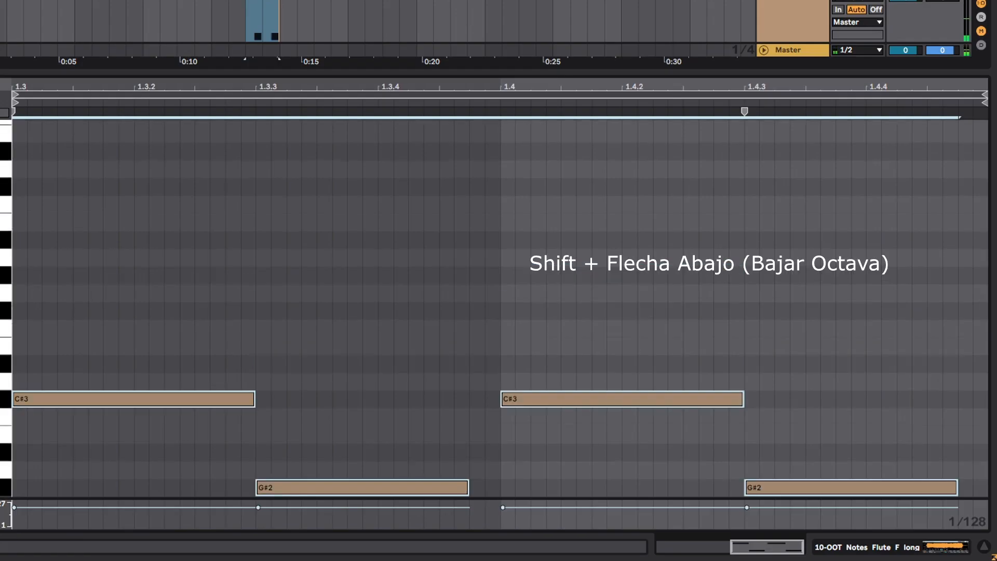
{"action": "key", "text": "shift+Tab"}
{"action": "left_click", "coordinate": [208, 225]}
{"action": "key", "text": "space"}
- Duplicate the flute phrase into the section from bar 7 with the copy's last note raised, and consolidate the melody across bars 5 to 9
{"action": "left_click_drag", "start_coordinate": [347, 242], "coordinate": [203, 253]}
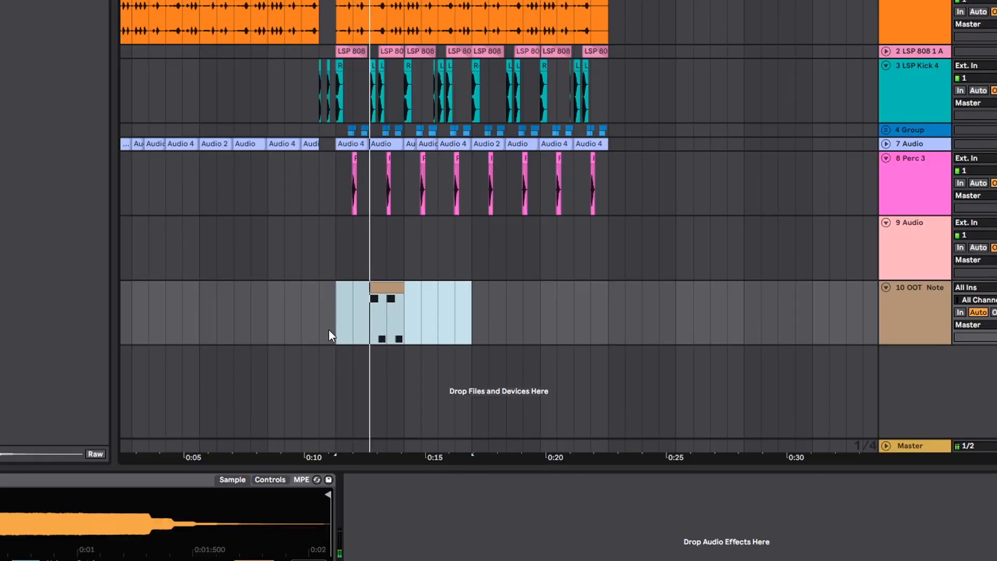
{"action": "key", "text": "ctrl+d"}
{"action": "left_click", "coordinate": [520, 286]}
{"action": "double_click", "coordinate": [521, 286]}
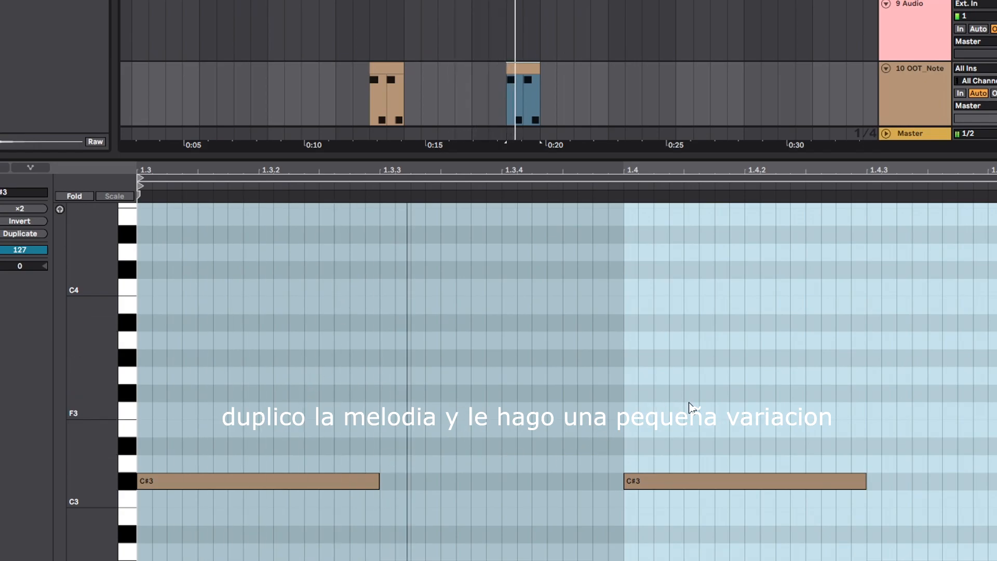
{"action": "left_click_drag", "start_coordinate": [923, 560], "coordinate": [920, 416]}
{"action": "key", "text": "Up"}
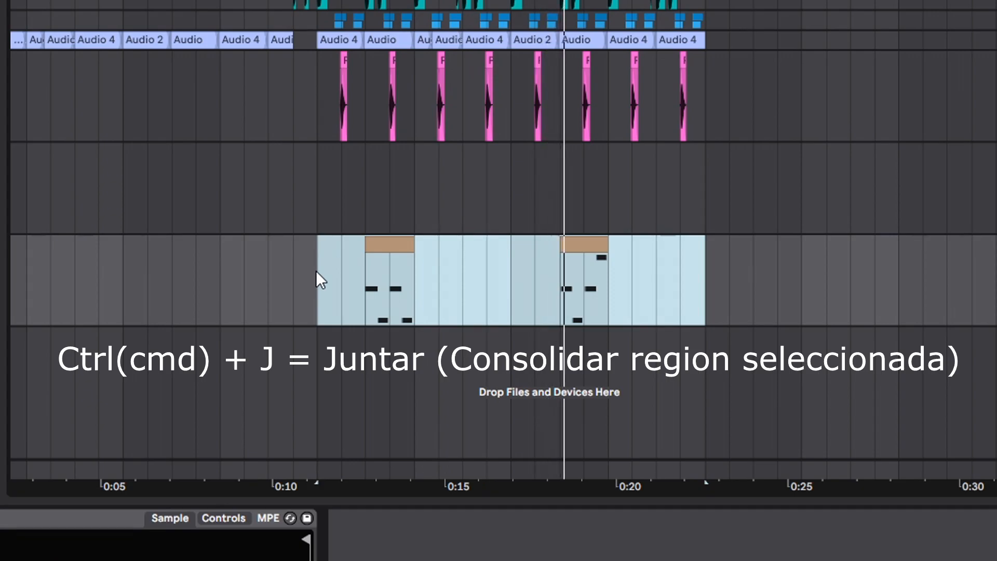
{"action": "key", "text": "ctrl+j"}
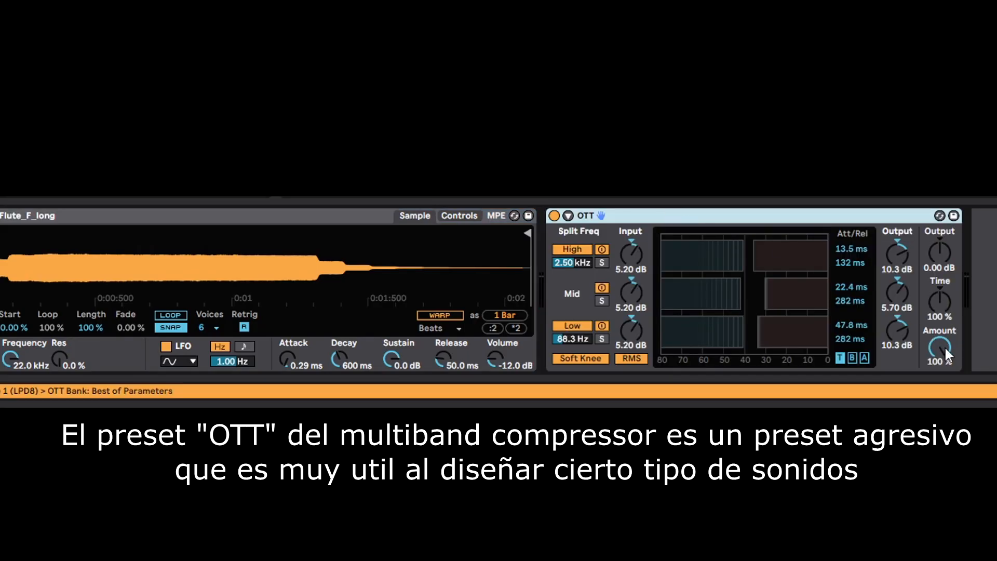
- Set the flute's Hybrid Reverb in front of OTT to 38 % dry/wet and Old vintage, and OTT's low split frequency to 136 Hz
{"action": "key", "text": "space"}
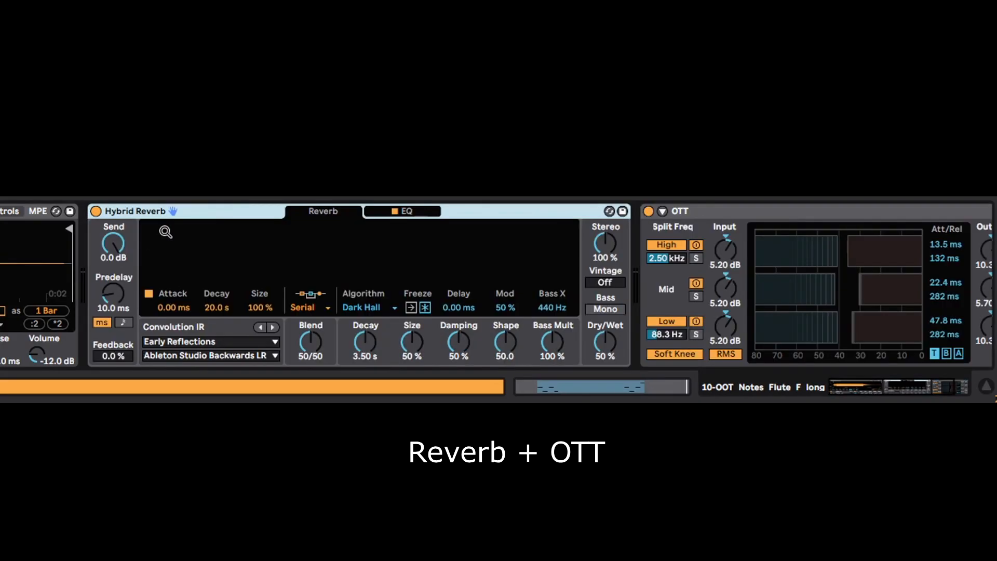
{"action": "key", "text": "space"}
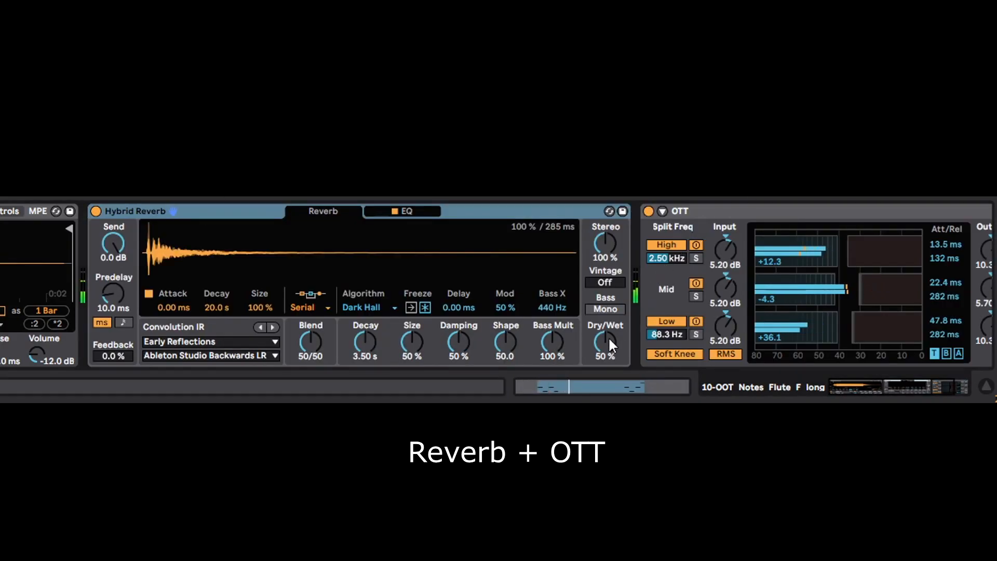
{"action": "left_click_drag", "start_coordinate": [609, 339], "coordinate": [612, 347]}
{"action": "left_click_drag", "start_coordinate": [604, 280], "coordinate": [604, 262]}
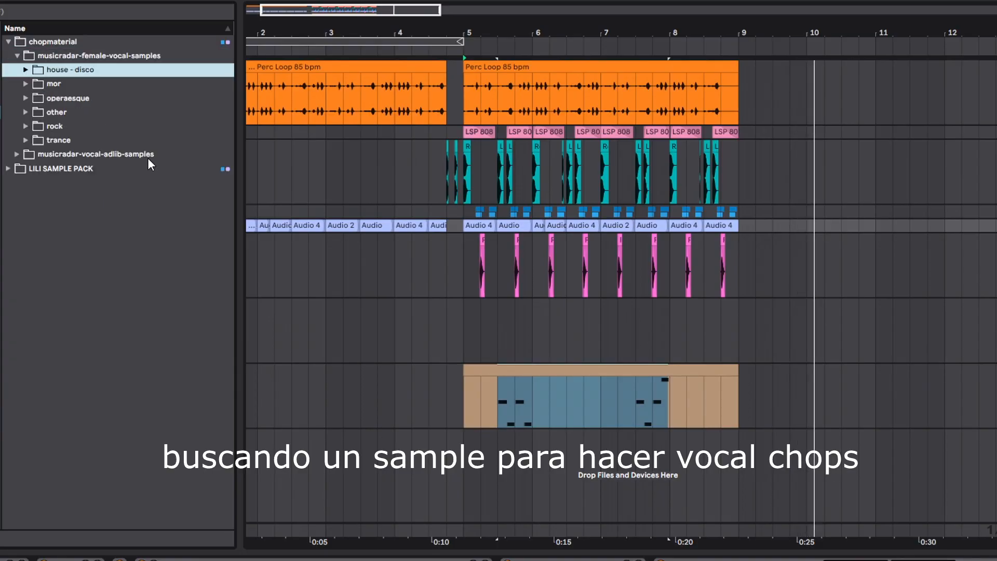
{"action": "key", "text": "Right"}
- Audition the female vocal samples, put and boogy soft h2 on track 9 and trim it to a short chop at bar 5
{"action": "left_click", "coordinate": [135, 206]}
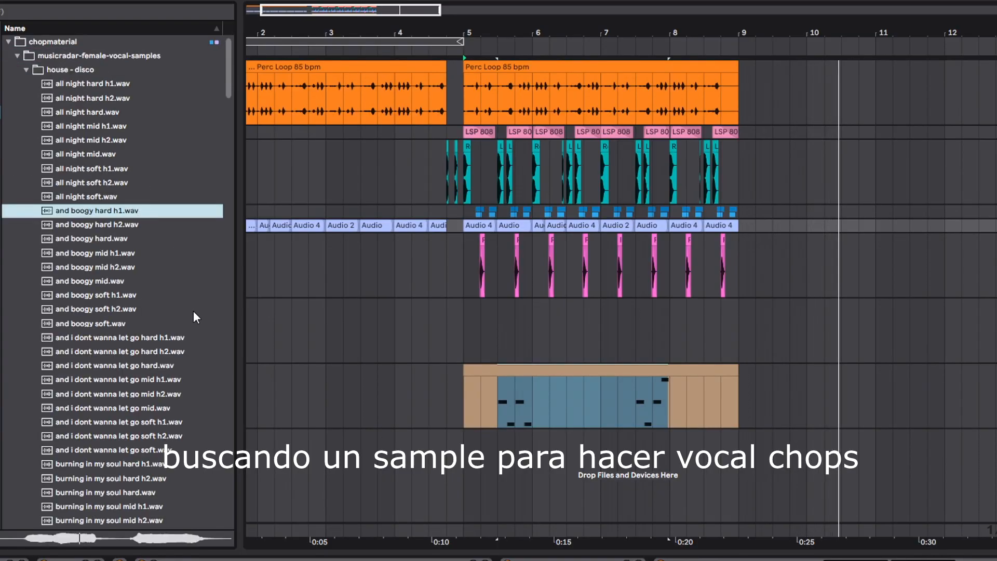
{"action": "left_click", "coordinate": [171, 306]}
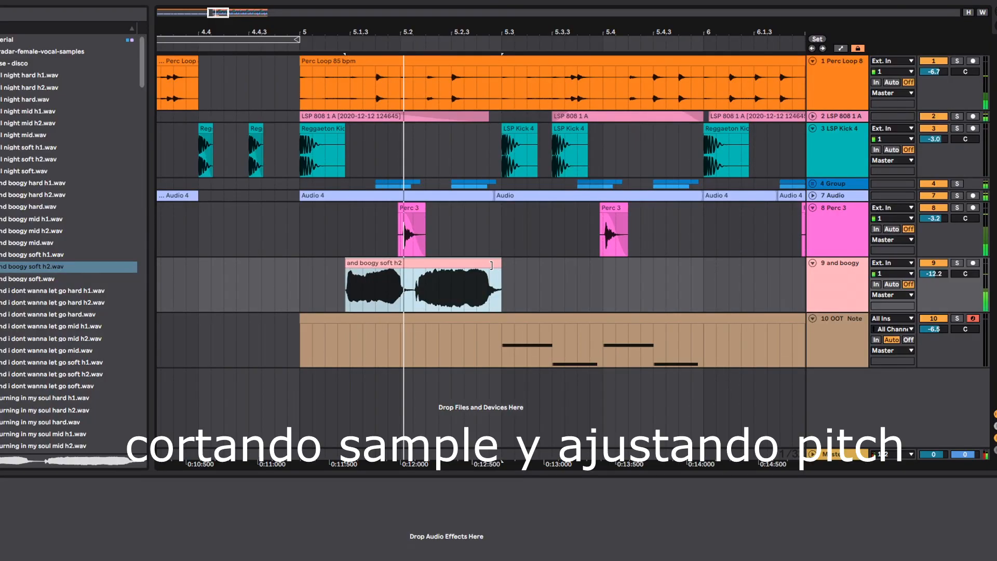
{"action": "left_click_drag", "start_coordinate": [499, 268], "coordinate": [404, 269]}
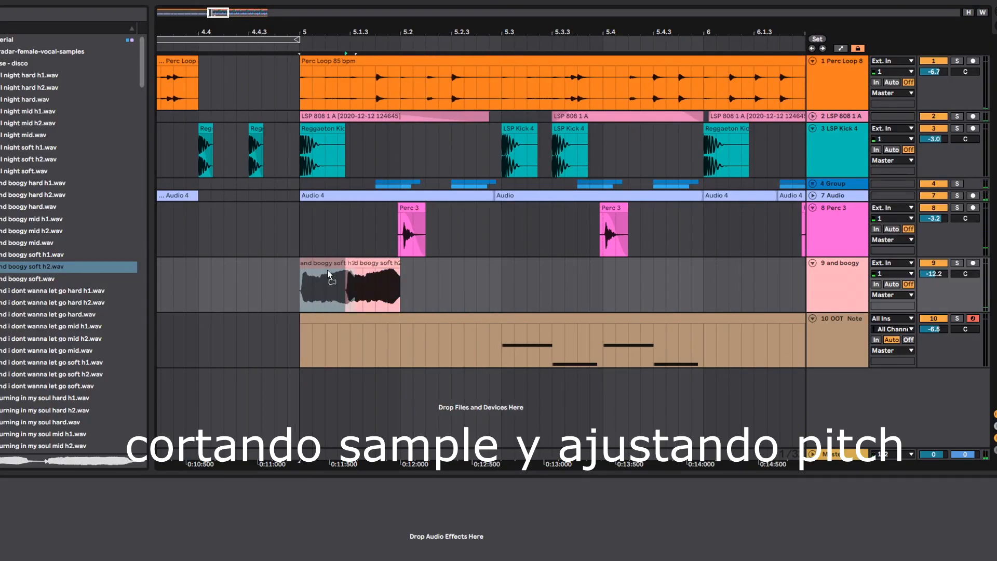
{"action": "left_click_drag", "start_coordinate": [327, 269], "coordinate": [328, 272]}
- Tune the bar 5 vocal chop to 2 st and 4 ct, and place two shorter chops at beats 5.3 and 5.3.3
{"action": "key", "text": "space"}
{"action": "double_click", "coordinate": [330, 282]}
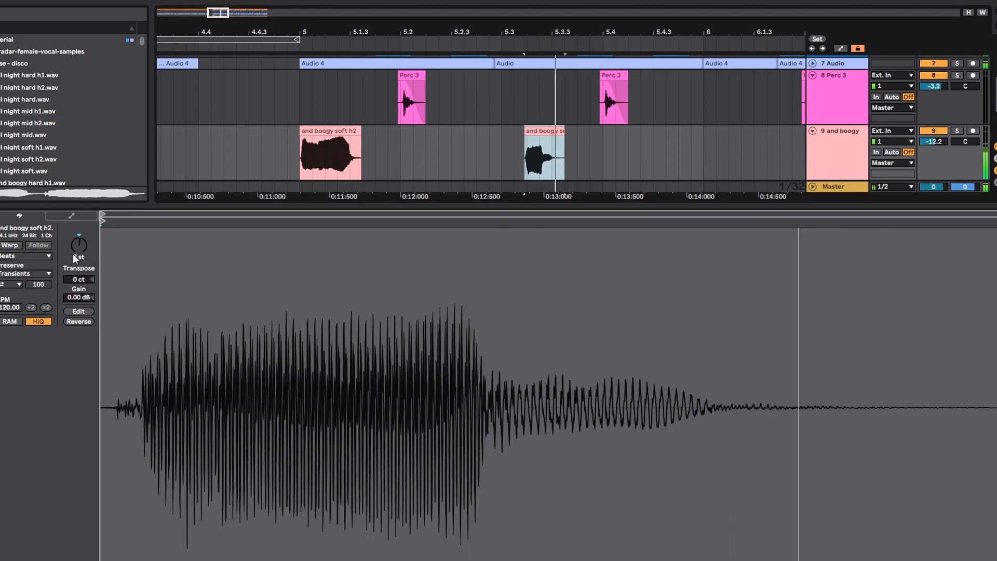
{"action": "left_click", "coordinate": [76, 246]}
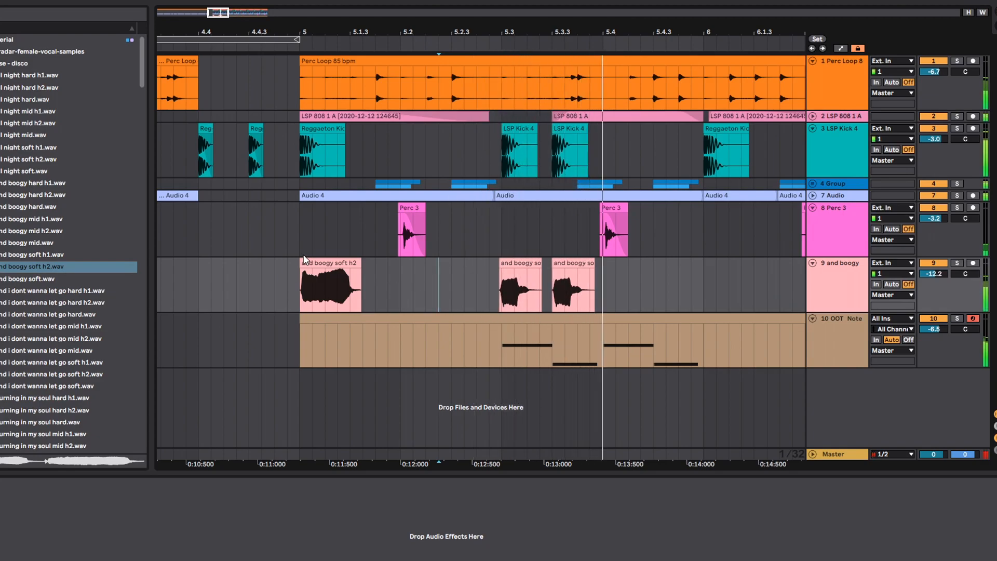
{"action": "left_click", "coordinate": [289, 268]}
{"action": "left_click", "coordinate": [350, 262]}
{"action": "double_click", "coordinate": [343, 260]}
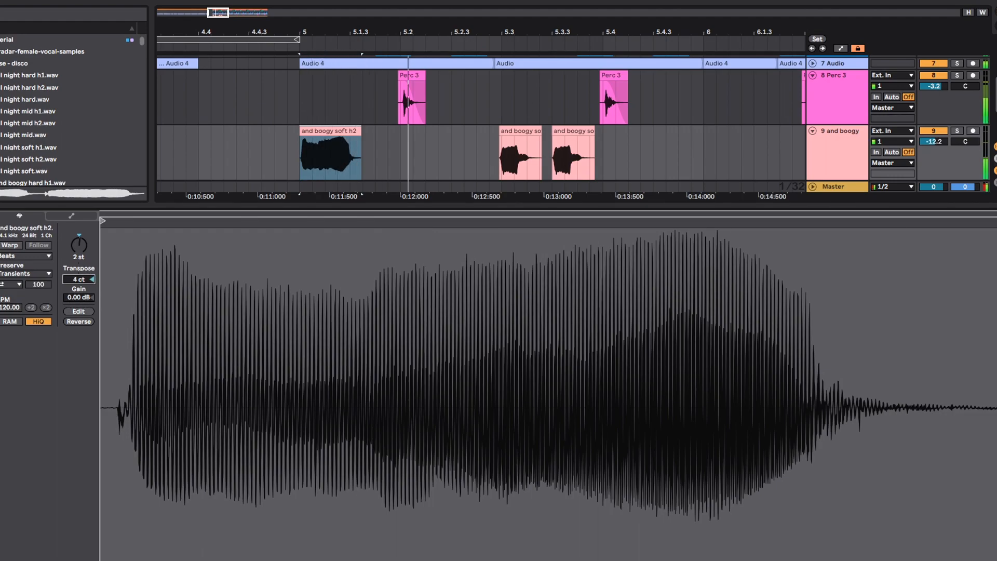
{"action": "key", "text": "shift+Tab"}
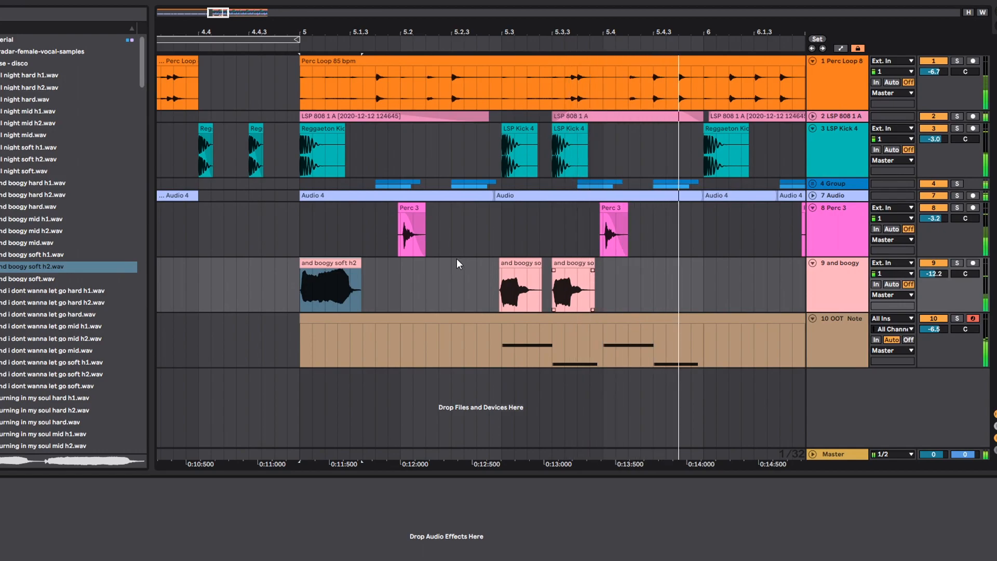
- Paste a copy of the first vocal chop at bar 6
{"action": "left_click", "coordinate": [339, 264]}
{"action": "left_click", "coordinate": [706, 284]}
{"action": "key", "text": "ctrl+v"}
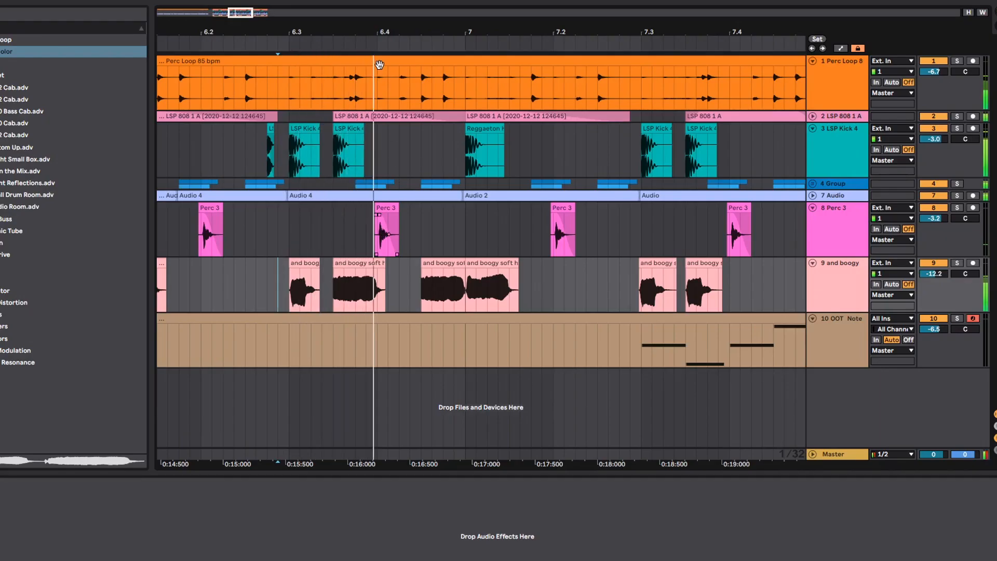
- Copy the vocal chop at beat 6.3.3 to beat 8.3.3
{"action": "left_click_drag", "start_coordinate": [376, 32], "coordinate": [373, 12]}
{"action": "left_click", "coordinate": [356, 265]}
{"action": "left_click", "coordinate": [688, 263]}
{"action": "key", "text": "ctrl+v"}
{"action": "key", "text": "shift+Tab"}
{"action": "key", "text": "shift+Tab"}
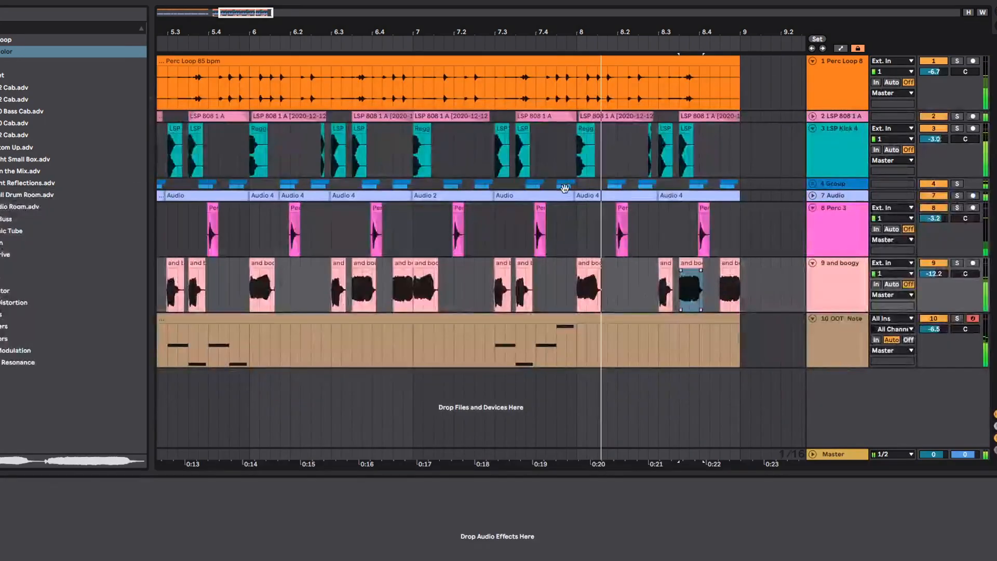
- Copy the flute track's Hybrid Reverb and OTT onto the vocal chop track
{"action": "left_click_drag", "start_coordinate": [505, 27], "coordinate": [329, 28]}
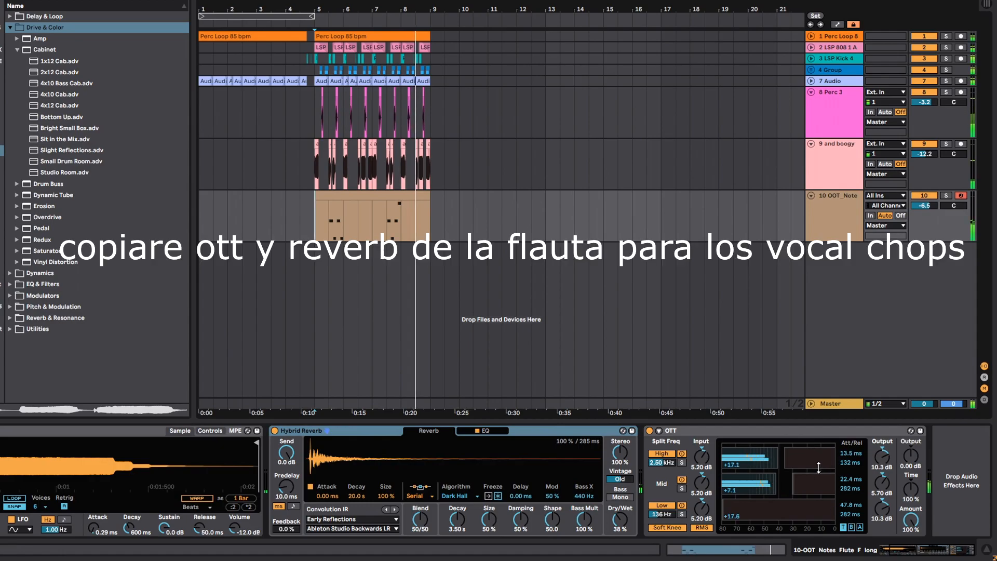
{"action": "left_click", "coordinate": [708, 430], "text": "shift"}
{"action": "left_click", "coordinate": [829, 172]}
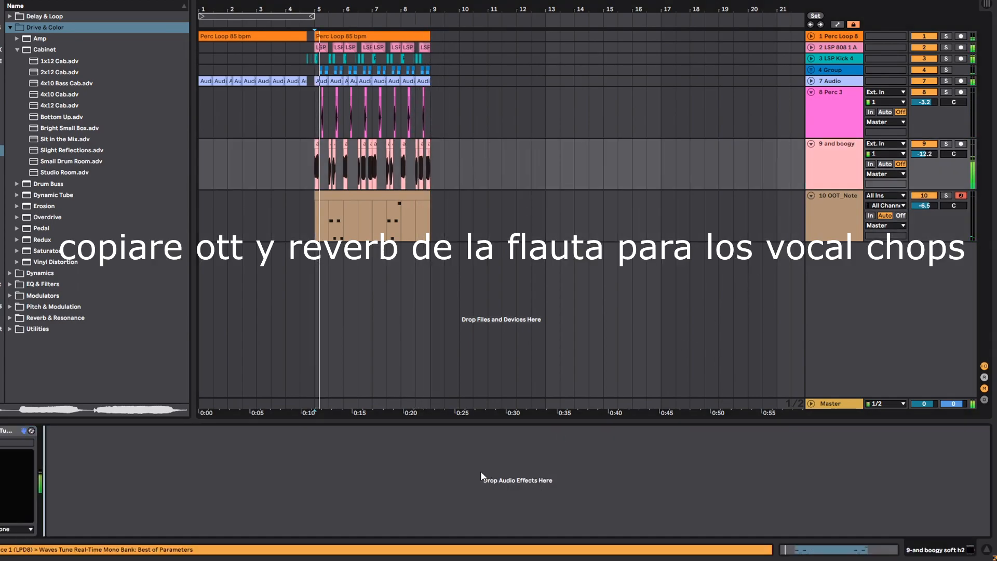
{"action": "key", "text": "ctrl+v"}
- Set the vocal chops' reverb to 1.46 s decay and 14 % dry/wet, and rebalance the OTT mid-band output and the track volume
{"action": "left_click_drag", "start_coordinate": [231, 518], "coordinate": [232, 537]}
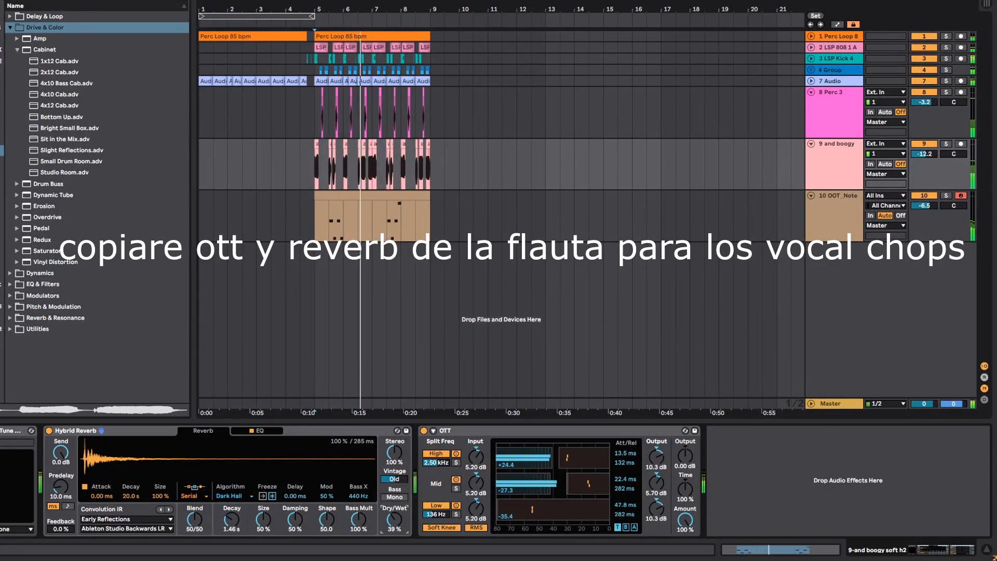
{"action": "left_click_drag", "start_coordinate": [395, 520], "coordinate": [394, 517]}
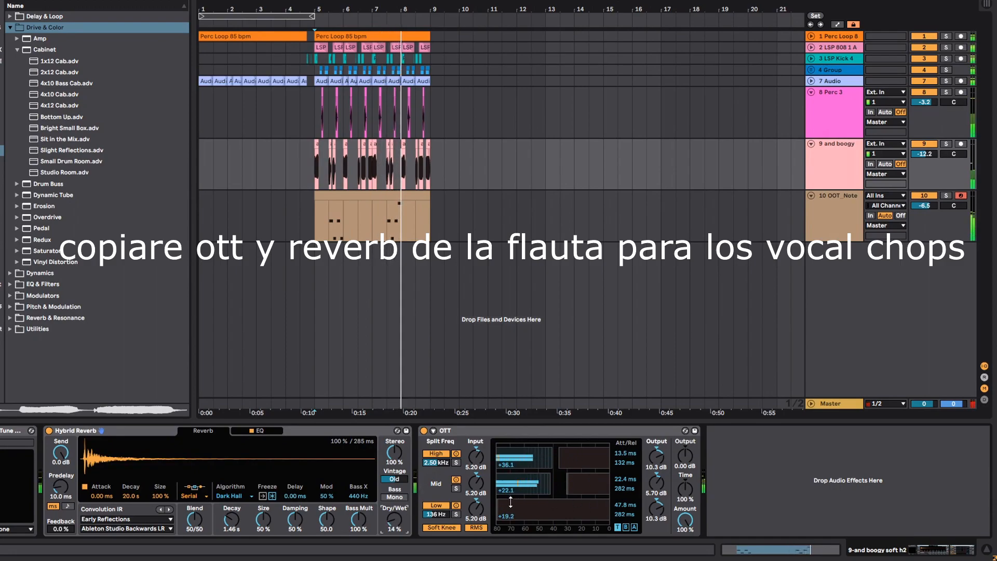
{"action": "left_click_drag", "start_coordinate": [656, 483], "coordinate": [656, 470]}
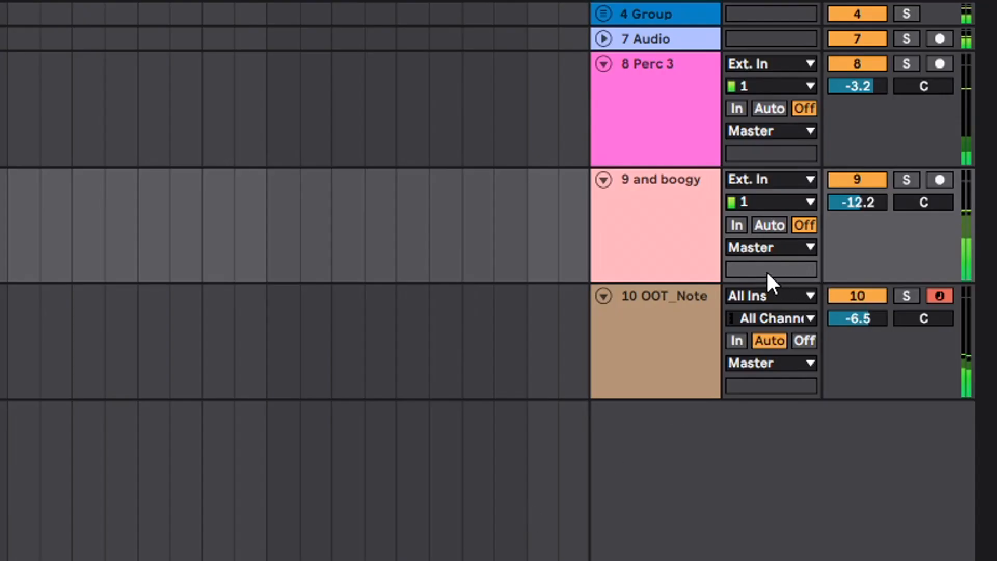
{"action": "double_click", "coordinate": [846, 205]}
{"action": "left_click_drag", "start_coordinate": [854, 206], "coordinate": [854, 226]}
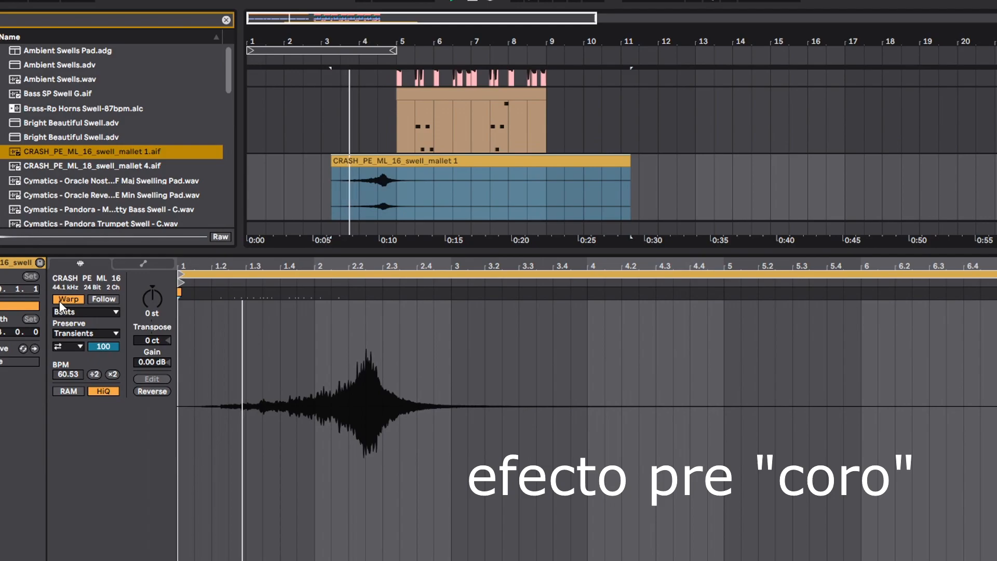
- Cut the CRASH_PE_ML_16_swell_mallet 1 clip at beat 4.4 so the swell ends at the break before bar 5
{"action": "left_click", "coordinate": [59, 301]}
{"action": "key", "text": "ctrl+alt+l"}
{"action": "left_click", "coordinate": [397, 386]}
{"action": "left_click_drag", "start_coordinate": [390, 42], "coordinate": [387, 413]}
{"action": "key", "text": "space"}
{"action": "left_click", "coordinate": [379, 386]}
{"action": "key", "text": "ctrl+e"}
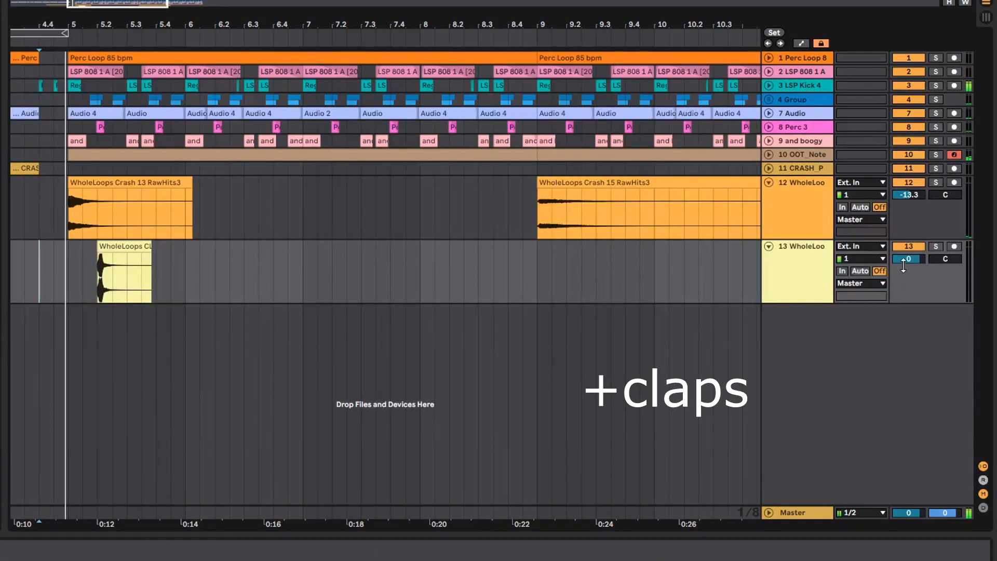
- Lower the clap track's volume, check it in solo and duplicate its bar 5 clap pattern into the following bar
{"action": "left_click_drag", "start_coordinate": [903, 262], "coordinate": [903, 285]}
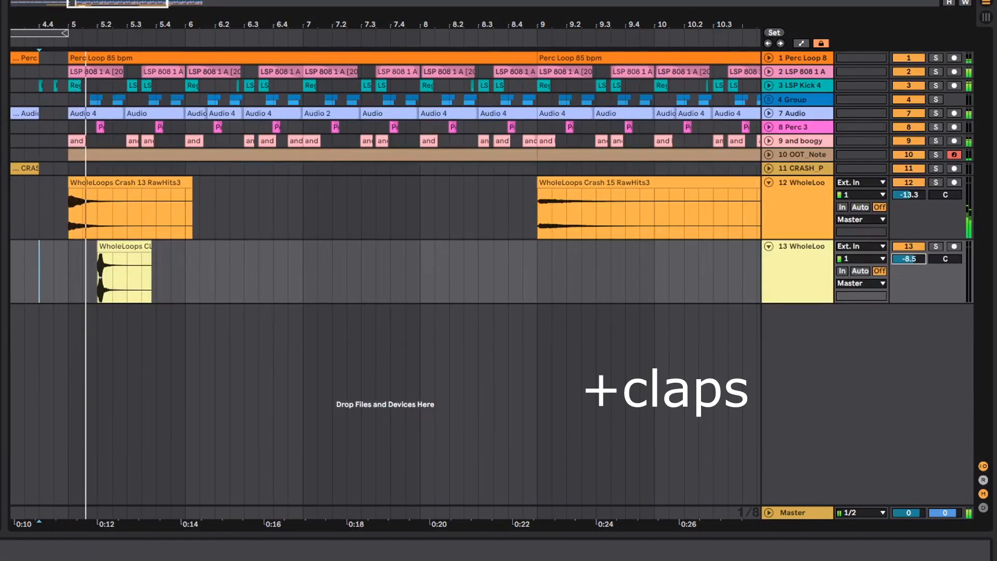
{"action": "left_click", "coordinate": [86, 283]}
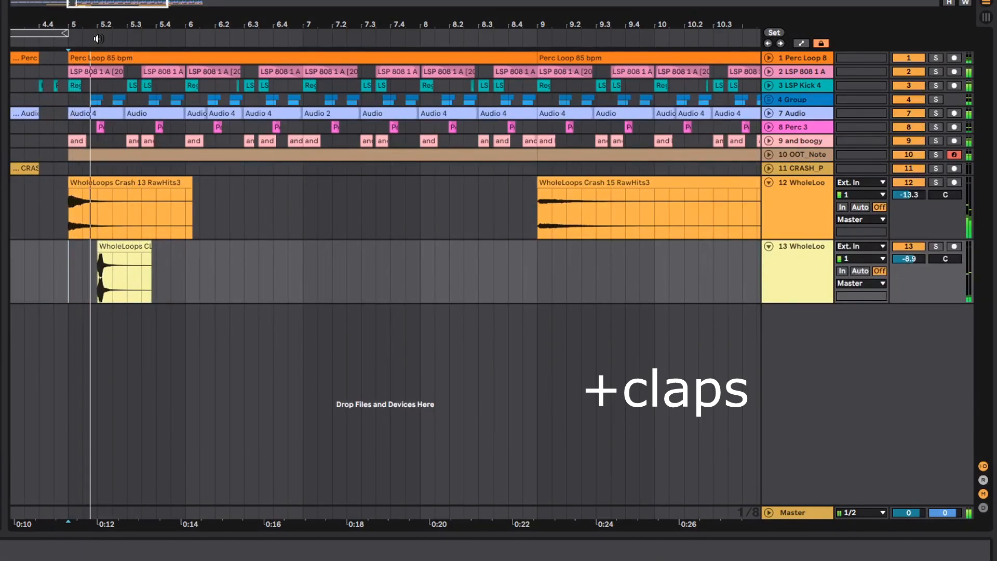
{"action": "left_click", "coordinate": [932, 247]}
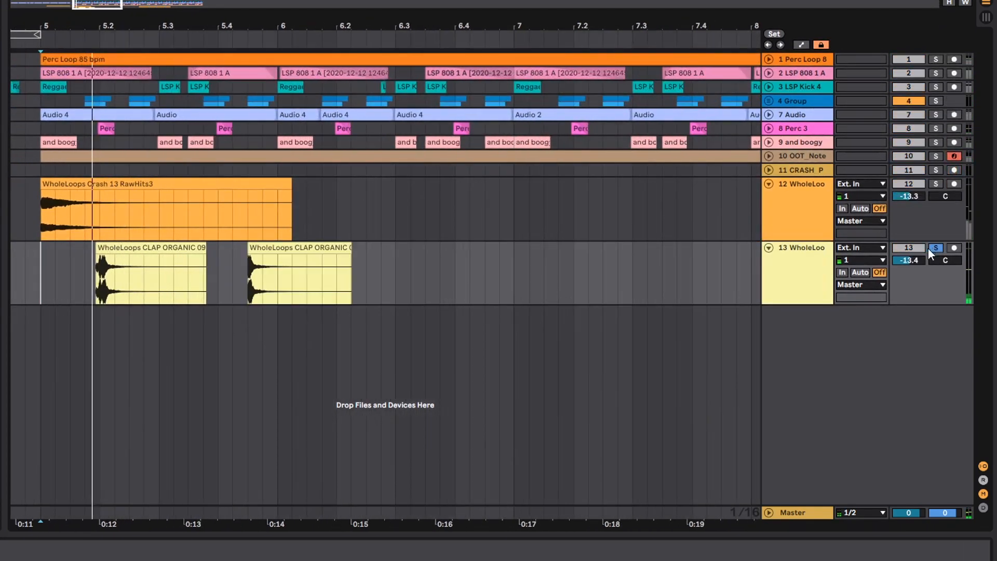
{"action": "left_click", "coordinate": [934, 248]}
{"action": "left_click_drag", "start_coordinate": [278, 266], "coordinate": [63, 279]}
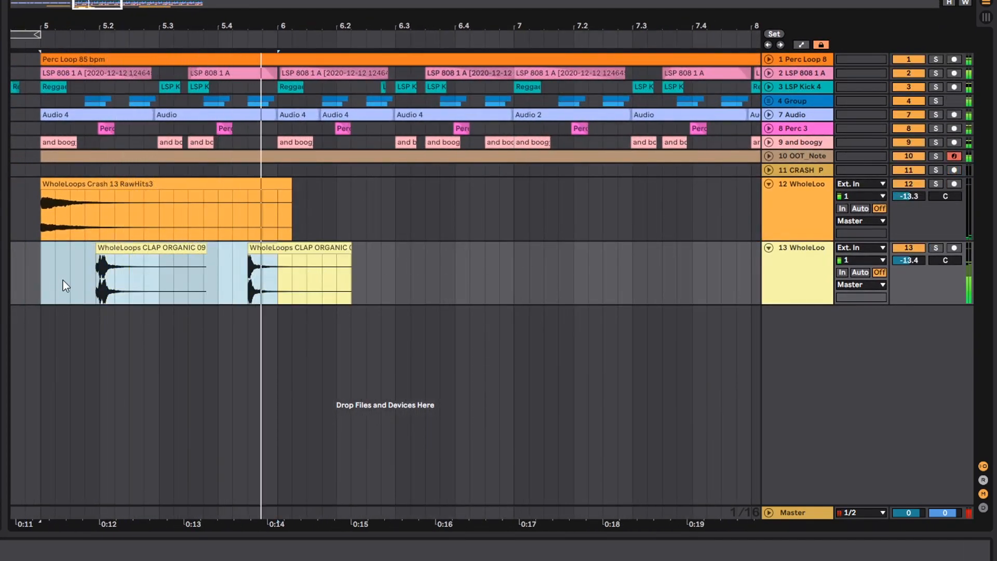
{"action": "key", "text": "ctrl+d"}
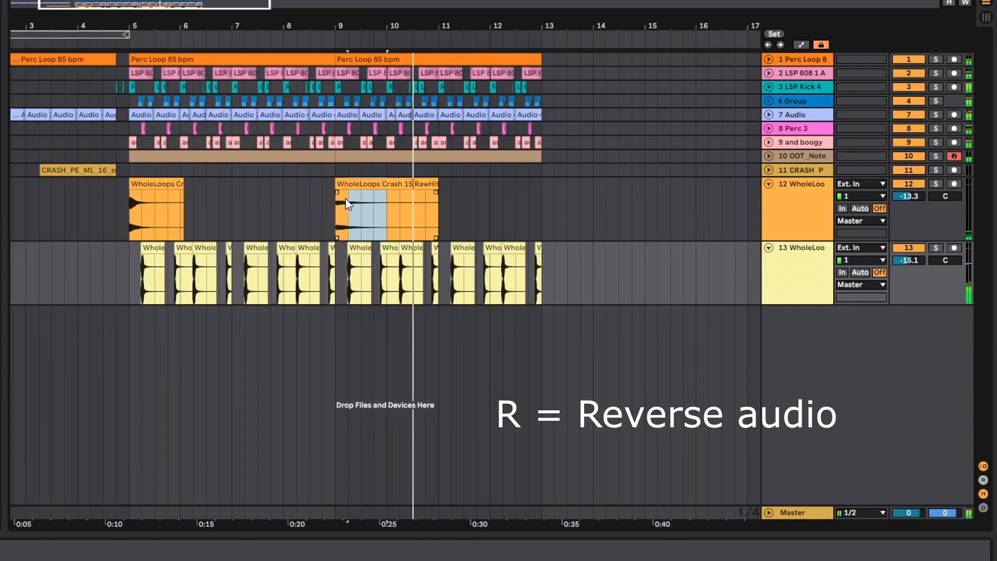
- Place a piece of the Crash 15 clip just before bar 9 as a reversed lead-in to the crash
{"action": "left_click_drag", "start_coordinate": [346, 202], "coordinate": [297, 201]}
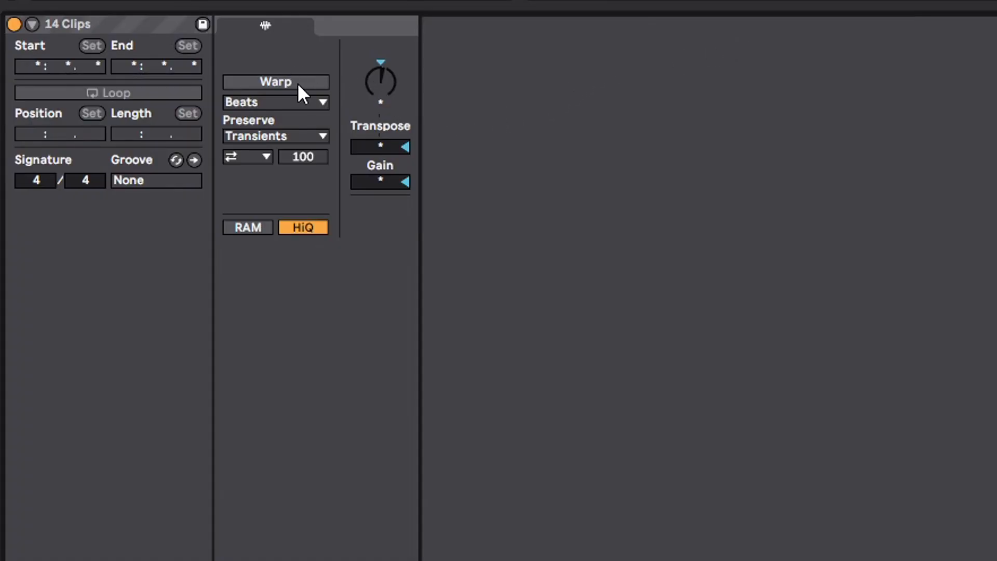
- Enable warping for the 14 selected clips and change their warp mode from Beats
{"action": "left_click", "coordinate": [294, 82]}
{"action": "left_click", "coordinate": [282, 100]}
{"action": "left_click", "coordinate": [279, 210]}
{"action": "left_click", "coordinate": [275, 102]}
{"action": "left_click", "coordinate": [292, 193]}
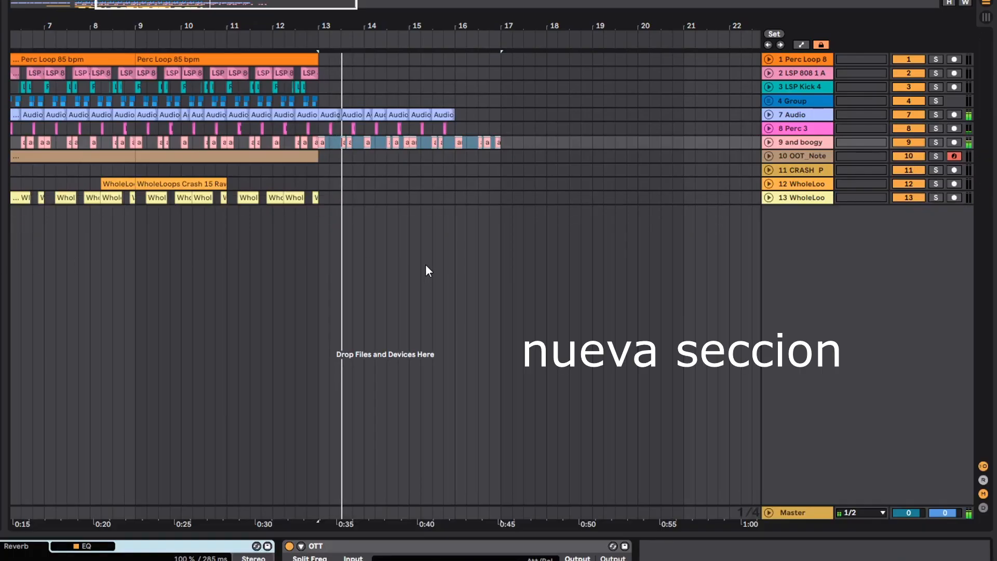
- Thin out the vocal chops in the new section that starts at bar 13
{"action": "left_click", "coordinate": [323, 135]}
{"action": "left_click_drag", "start_coordinate": [348, 31], "coordinate": [344, 144]}
{"action": "left_click", "coordinate": [344, 143]}
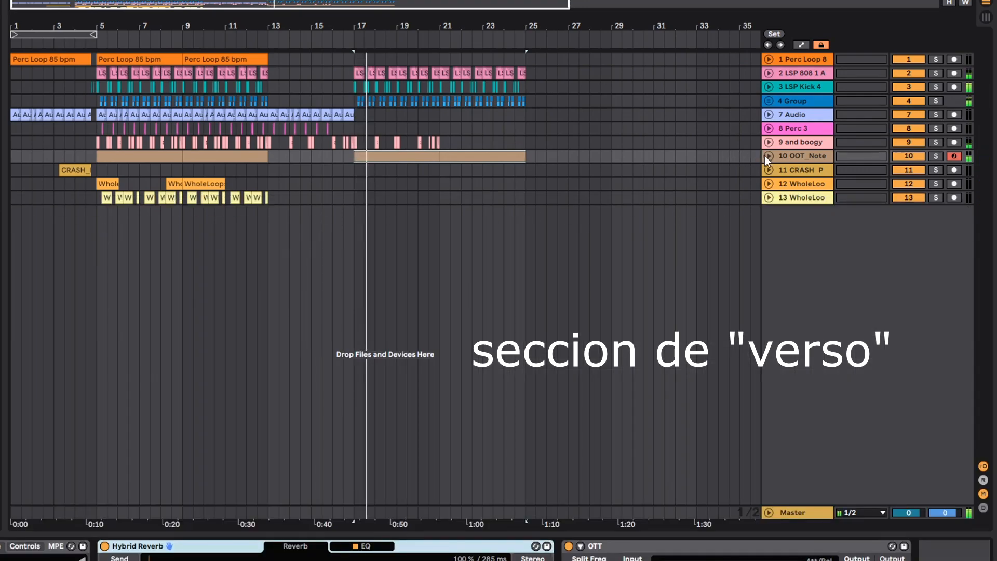
- Replace the verse's second flute clip at bar 21 with a duplicate of the octave-lower clip from bars 17 to 21
{"action": "left_click", "coordinate": [768, 155]}
{"action": "left_click", "coordinate": [396, 180]}
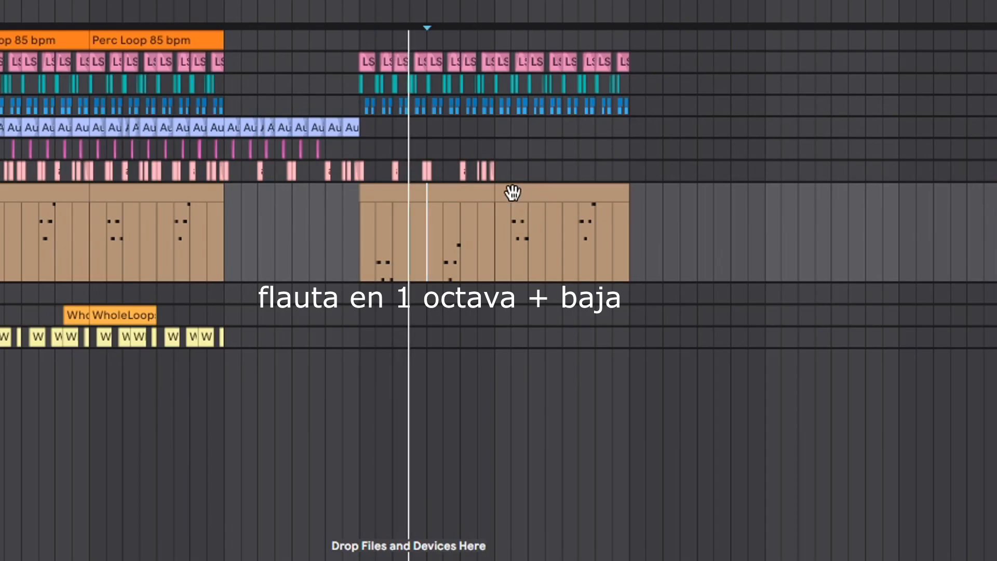
{"action": "left_click", "coordinate": [451, 157]}
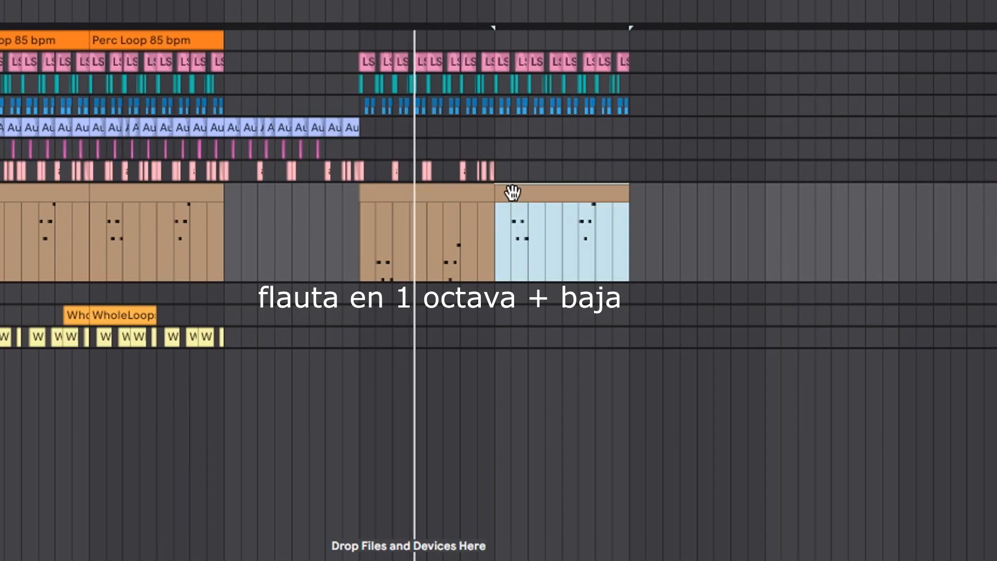
{"action": "left_click", "coordinate": [445, 194]}
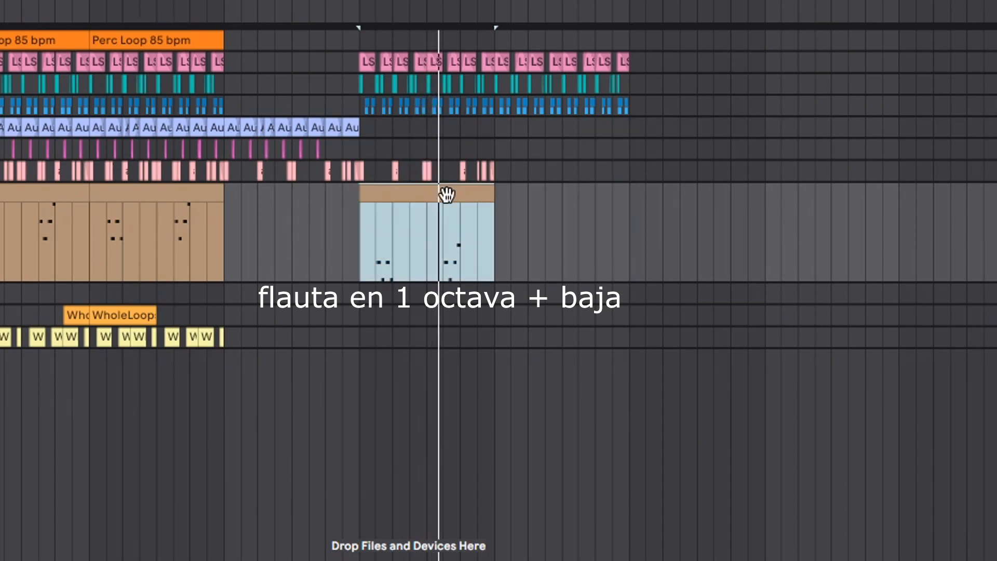
{"action": "key", "text": "ctrl+d"}
- Duplicate the vocal chops of bars 17 to 21 to bar 21, and move all chops from bar 13 to 25 onto a new track
{"action": "left_click_drag", "start_coordinate": [499, 172], "coordinate": [357, 161]}
{"action": "key", "text": "ctrl+d"}
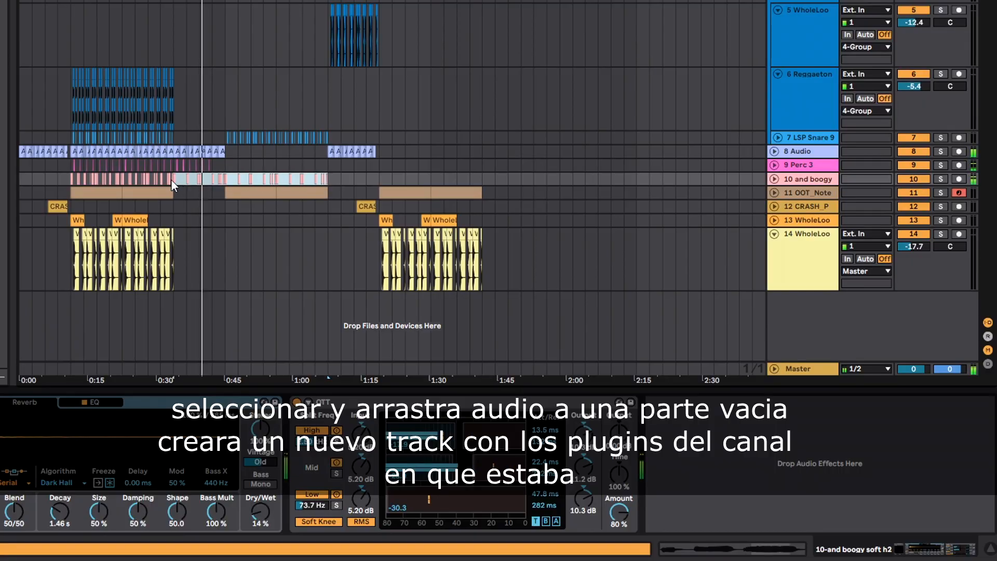
{"action": "left_click_drag", "start_coordinate": [187, 179], "coordinate": [185, 347]}
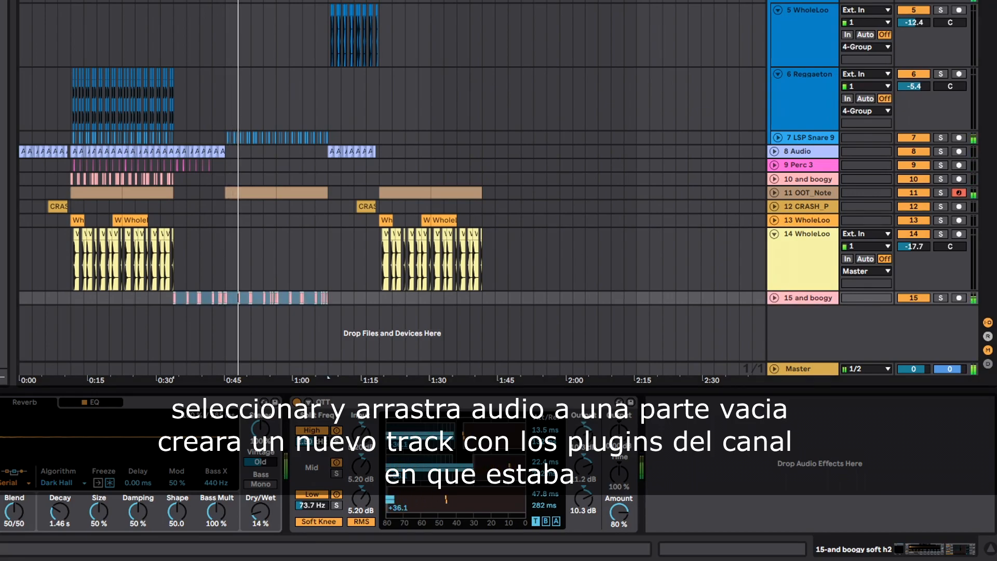
- Add an EQ Eight to the new vocal chop track with a high cut at 5.05 kHz and a low cut at 166 Hz
{"action": "left_click_drag", "start_coordinate": [848, 382], "coordinate": [728, 423]}
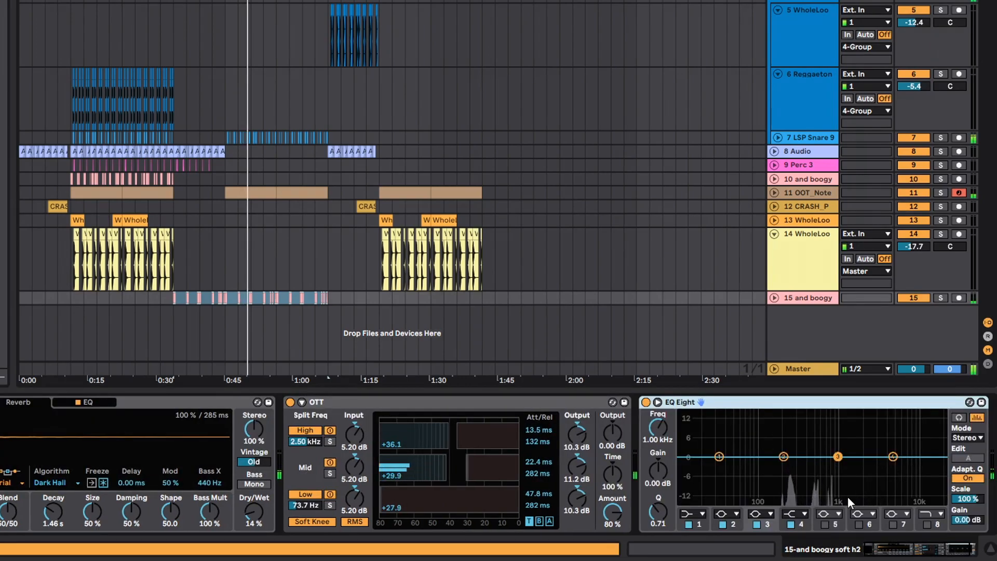
{"action": "left_click", "coordinate": [791, 513]}
{"action": "left_click", "coordinate": [798, 496]}
{"action": "left_click_drag", "start_coordinate": [894, 469], "coordinate": [894, 477]}
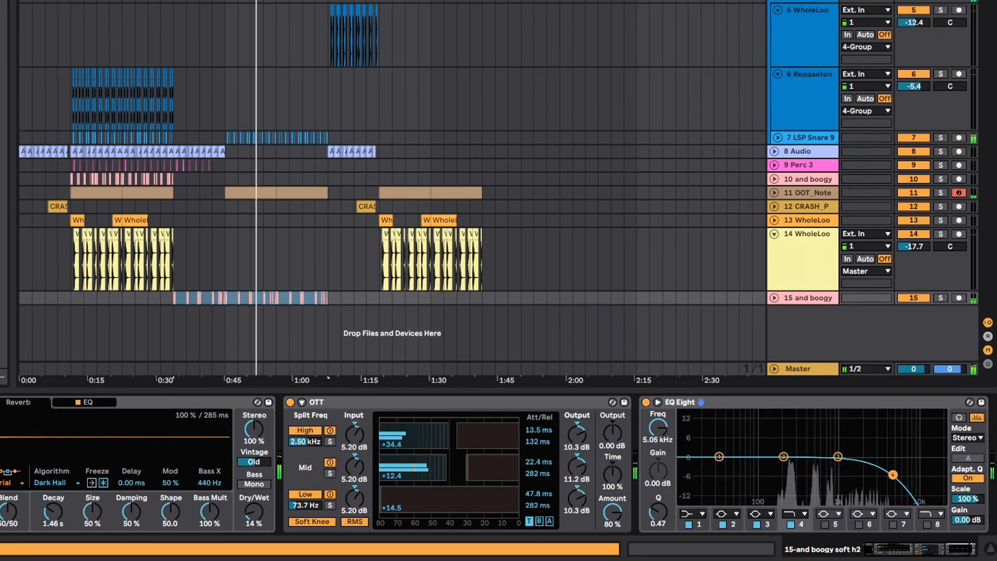
{"action": "left_click", "coordinate": [702, 513]}
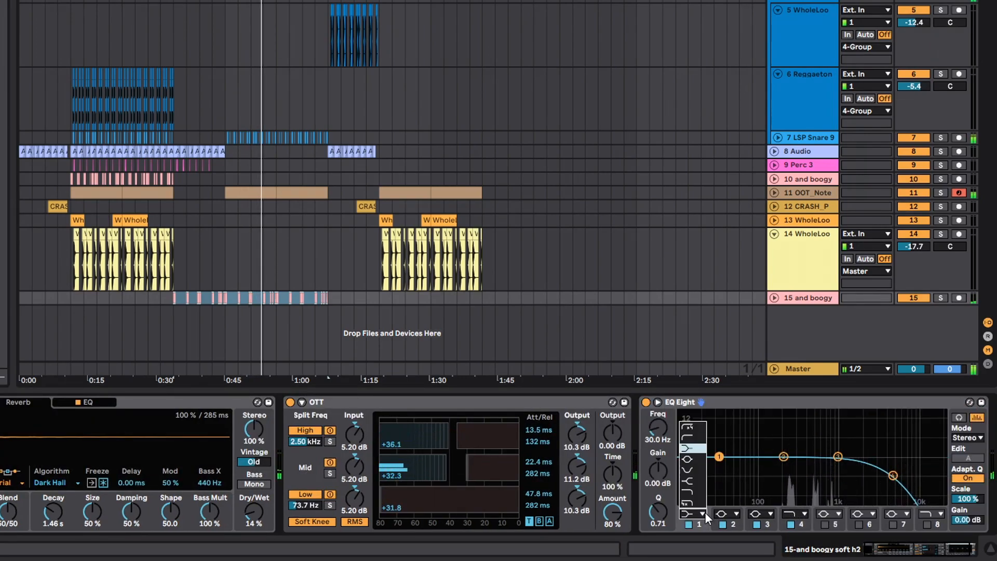
{"action": "left_click", "coordinate": [686, 430]}
{"action": "left_click_drag", "start_coordinate": [657, 428], "coordinate": [658, 419]}
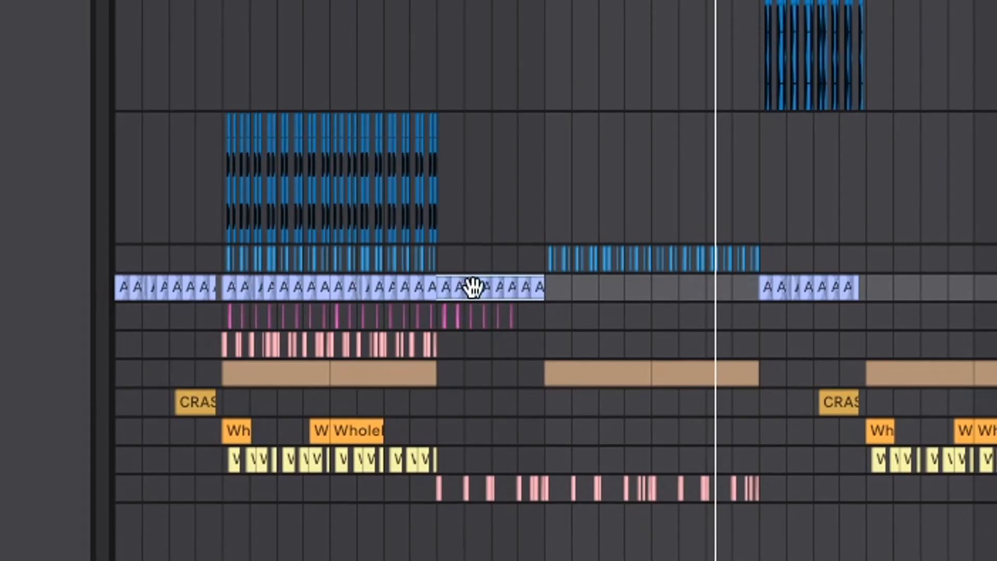
- Move the guitar clips on the duplicated guitar track to the second half of the verse, bars 21 to 25
{"action": "left_click_drag", "start_coordinate": [472, 287], "coordinate": [483, 364]}
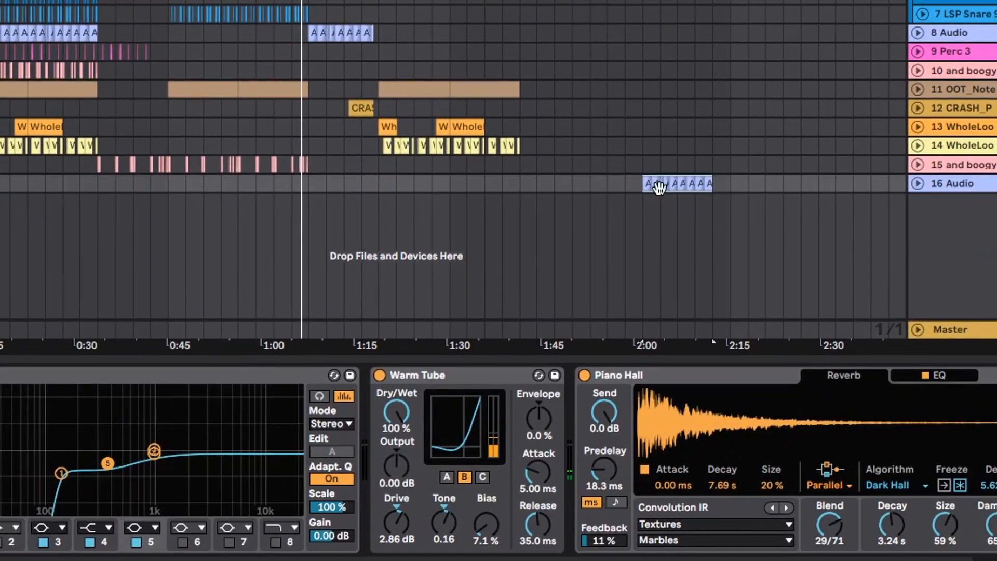
{"action": "key", "text": "space"}
{"action": "key", "text": "space"}
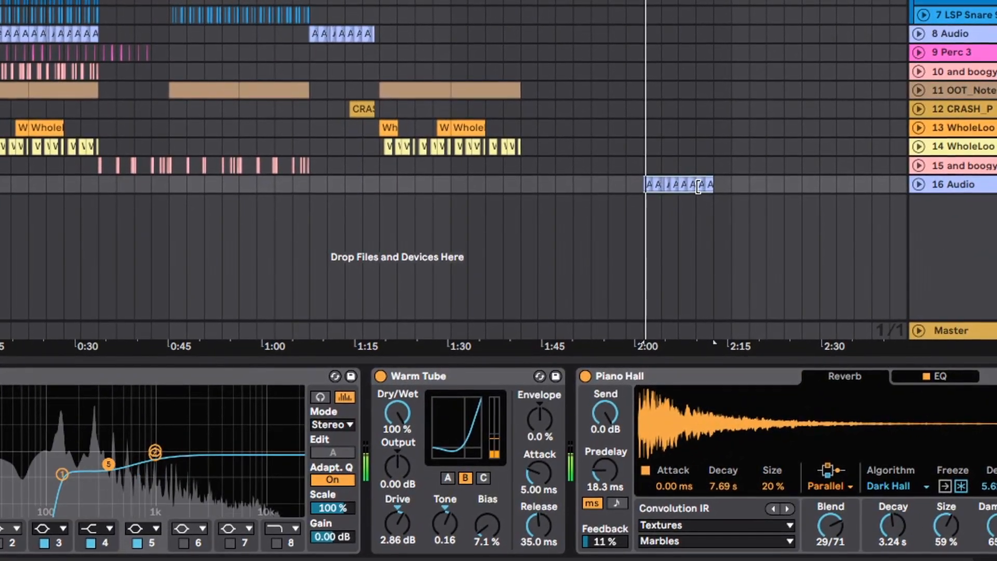
{"action": "left_click_drag", "start_coordinate": [705, 185], "coordinate": [306, 187]}
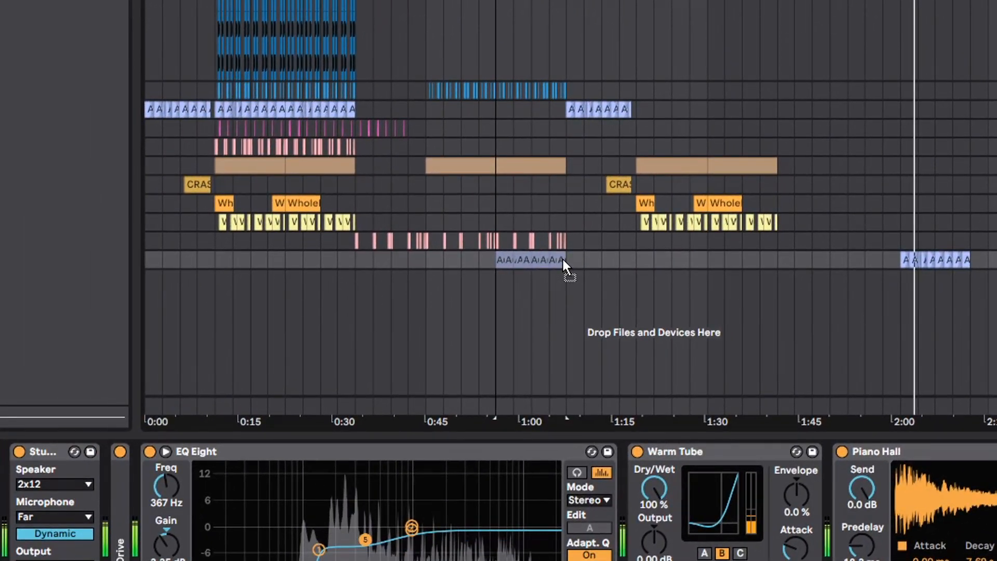
{"action": "left_click_drag", "start_coordinate": [561, 257], "coordinate": [562, 257]}
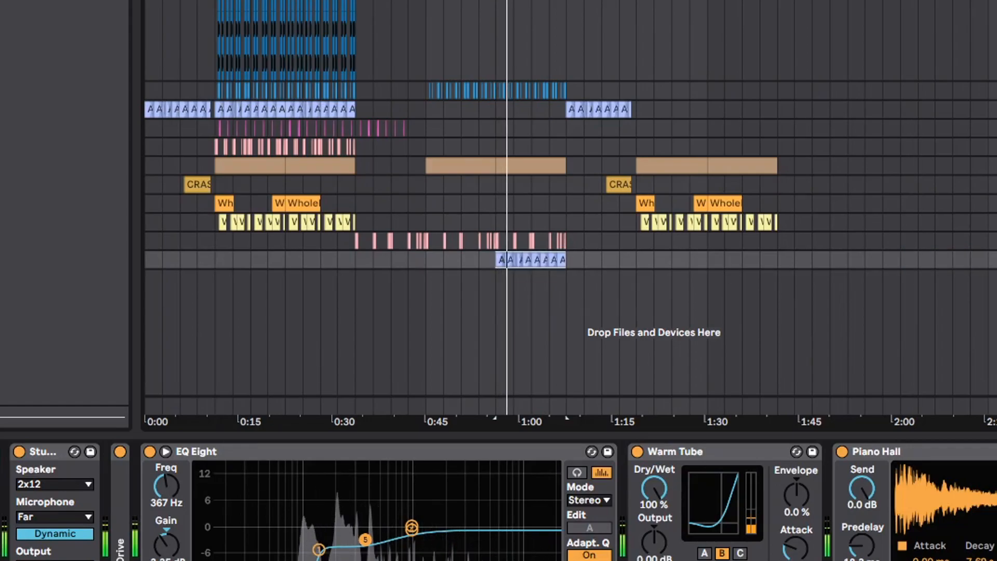
- Add an Auto Filter at the end of the duplicated guitar's effects and set it to high-pass at 842 Hz
{"action": "scroll", "coordinate": [726, 493], "scroll_direction": "right", "scroll_amount": 5}
{"action": "double_click", "coordinate": [753, 453]}
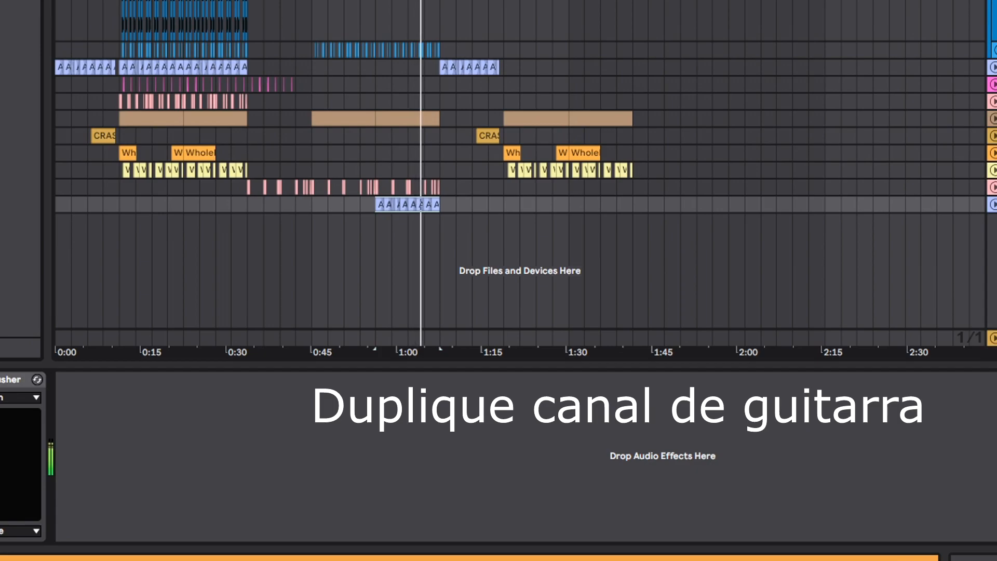
{"action": "left_click_drag", "start_coordinate": [5, 234], "coordinate": [413, 494]}
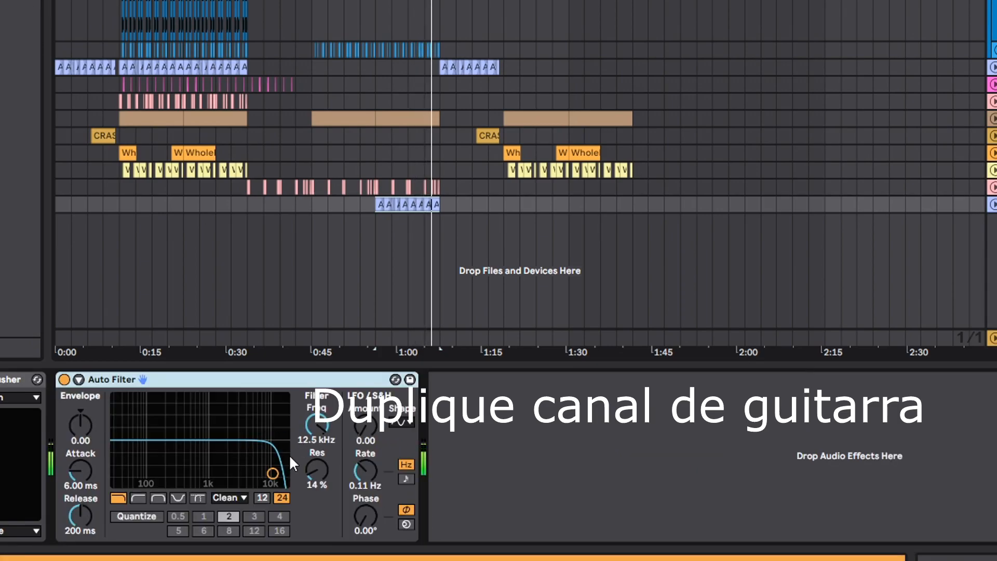
{"action": "left_click", "coordinate": [137, 497]}
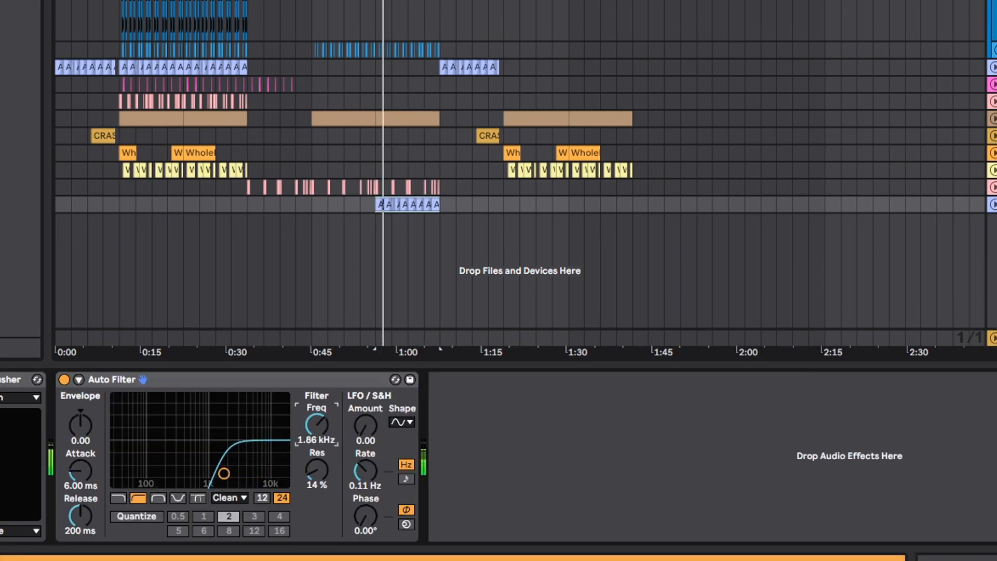
{"action": "left_click_drag", "start_coordinate": [316, 425], "coordinate": [317, 445]}
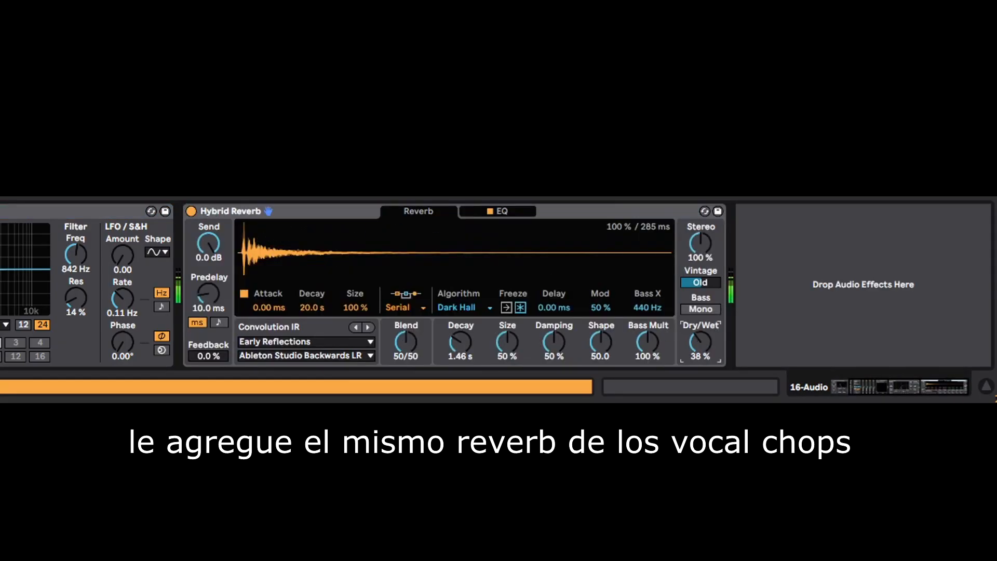
- Move the duplicated guitar's Hybrid Reverb ahead of the Auto Filter and raise its stereo width to about 103 %
{"action": "left_click_drag", "start_coordinate": [311, 207], "coordinate": [32, 239]}
{"action": "left_click_drag", "start_coordinate": [348, 246], "coordinate": [354, 246]}
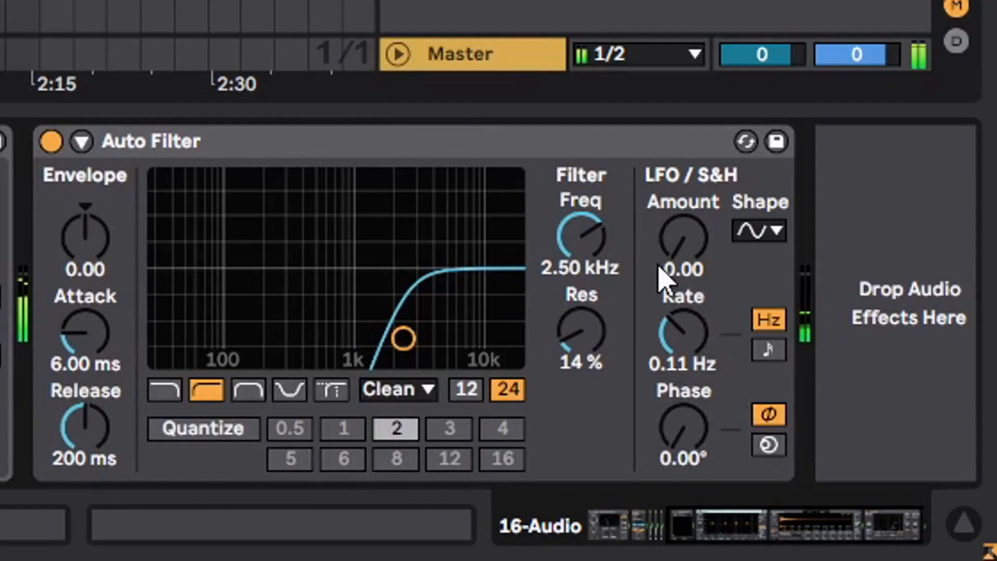
- Show the automation of the duplicated guitar's Auto Filter frequency and draw a filter movement over its clips
{"action": "right_click", "coordinate": [632, 254]}
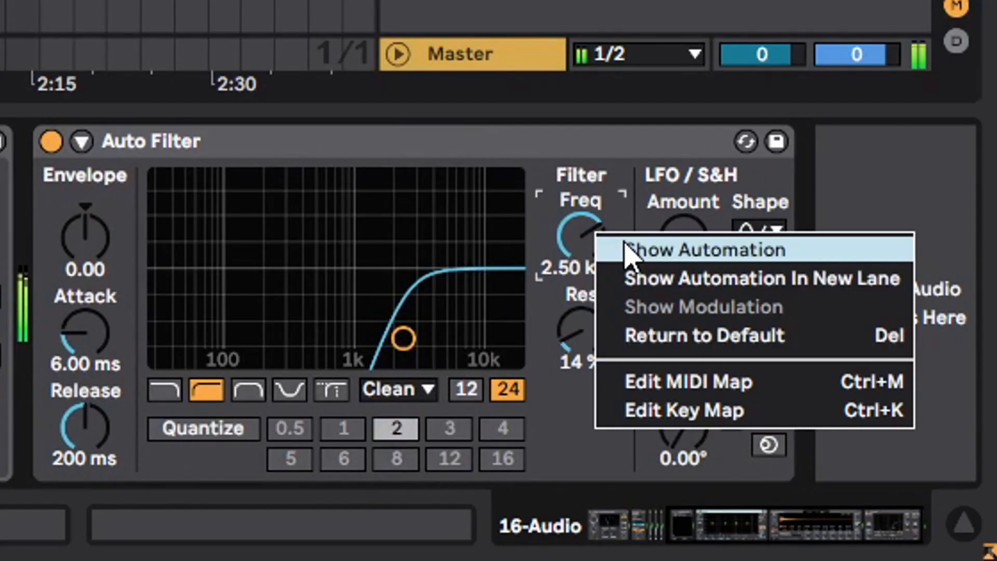
{"action": "left_click", "coordinate": [684, 262]}
{"action": "left_click_drag", "start_coordinate": [455, 313], "coordinate": [456, 295]}
{"action": "left_click_drag", "start_coordinate": [599, 302], "coordinate": [569, 306]}
{"action": "left_click_drag", "start_coordinate": [607, 332], "coordinate": [607, 360]}
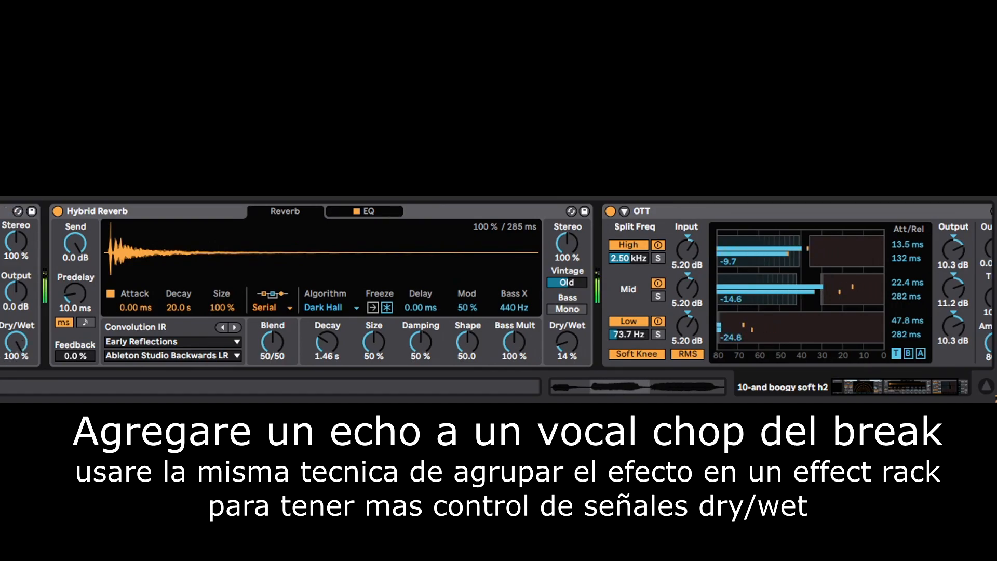
- Group the vocal chop track's Echo into an effect rack and switch between its dry and Echo chains
{"action": "key", "text": "ctrl+g"}
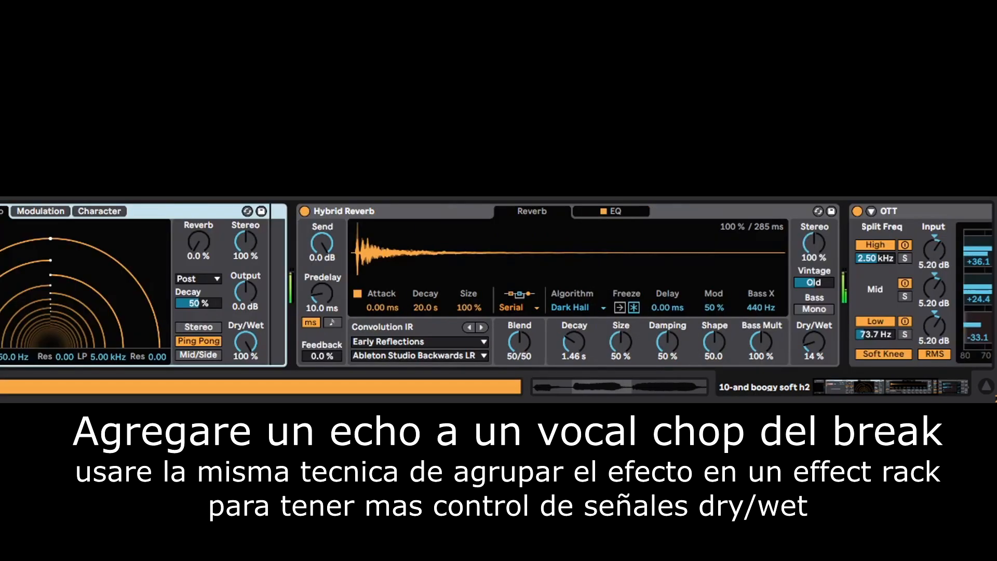
{"action": "key", "text": "Up"}
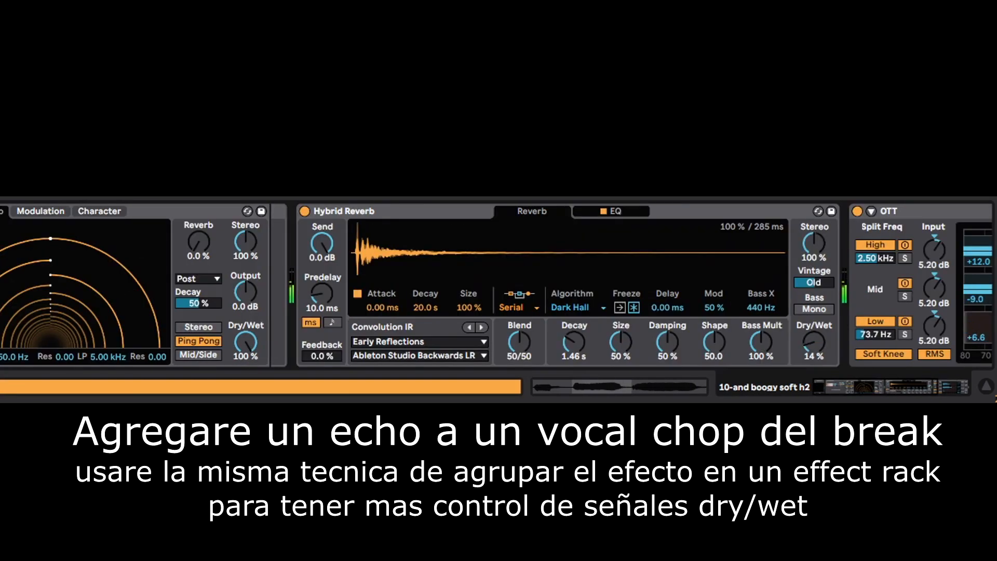
{"action": "key", "text": "Down"}
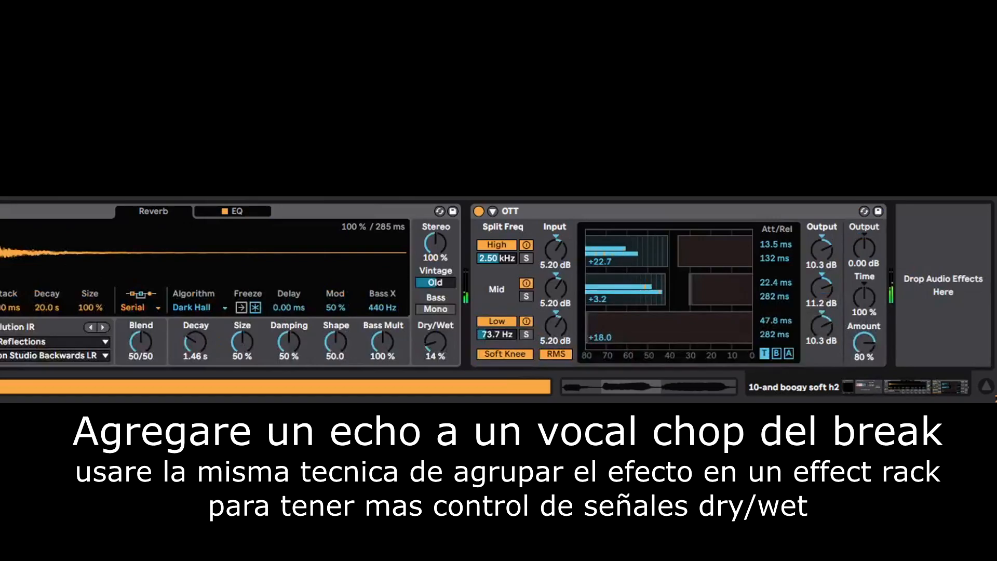
{"action": "key", "text": "Up"}
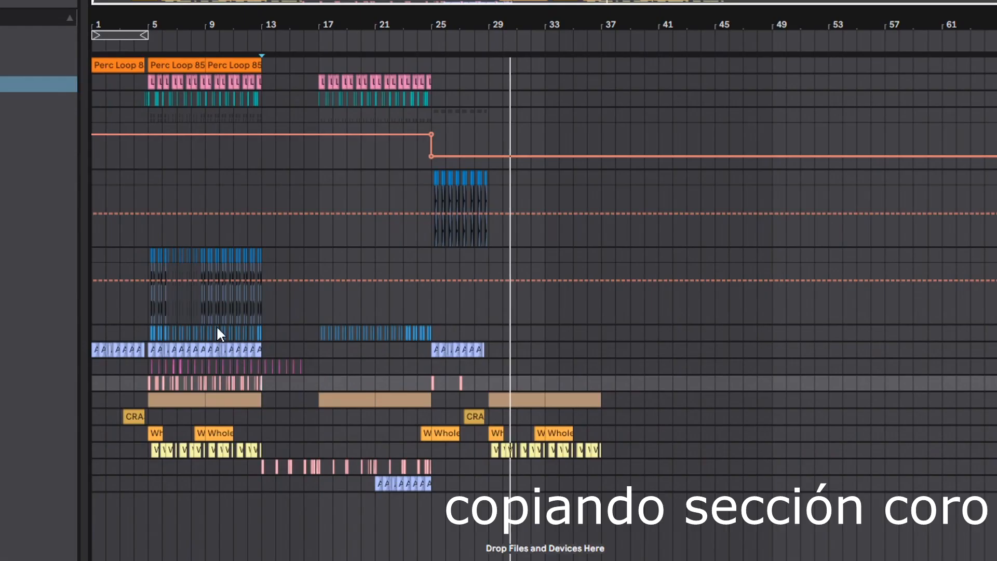
- Copy the chorus drums, bass, guitar, percussion and vocal chops from bars 5 to 13 and paste them at bar 29
{"action": "left_click_drag", "start_coordinate": [215, 325], "coordinate": [148, 64]}
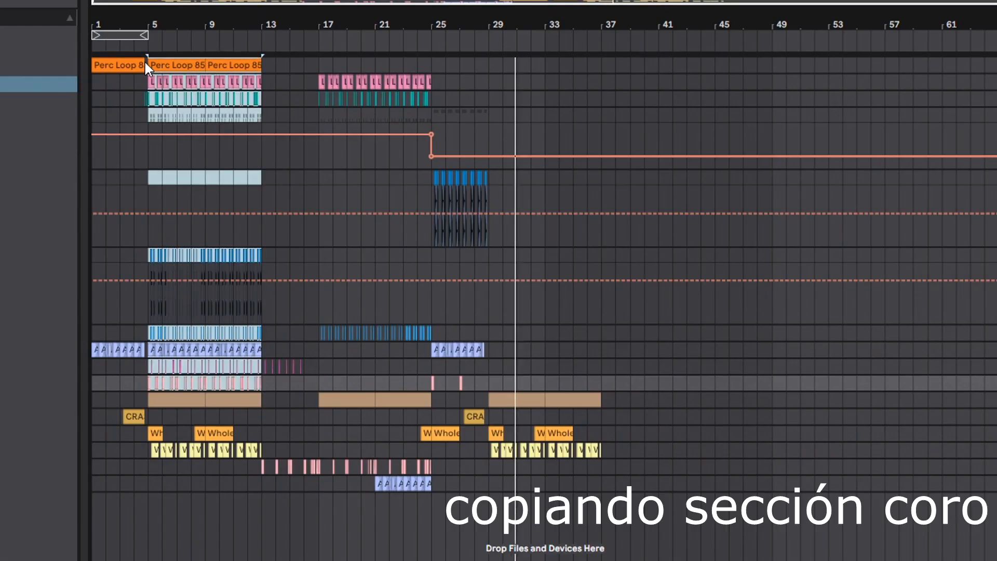
{"action": "left_click", "coordinate": [518, 68]}
{"action": "left_click", "coordinate": [490, 64]}
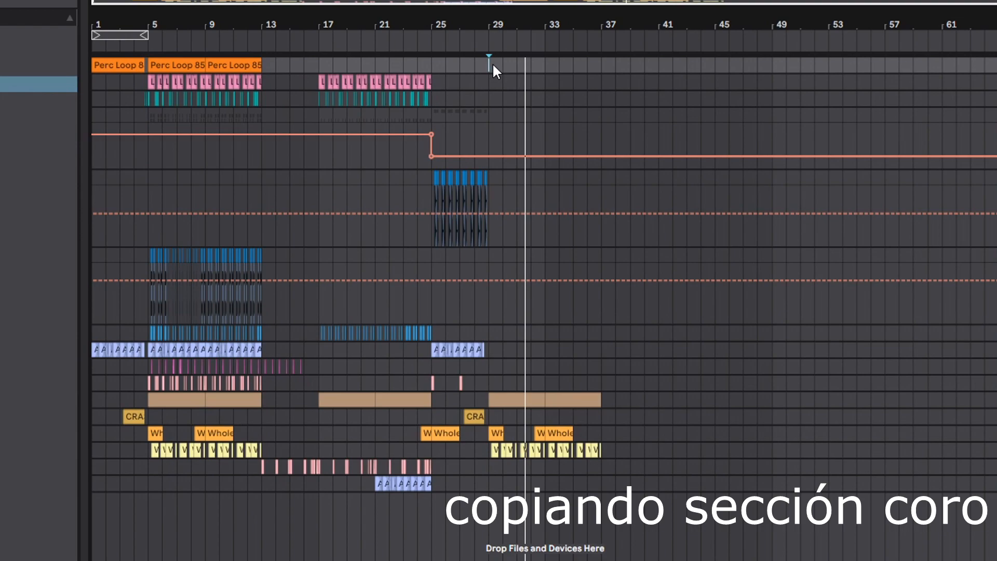
{"action": "key", "text": "ctrl+v"}
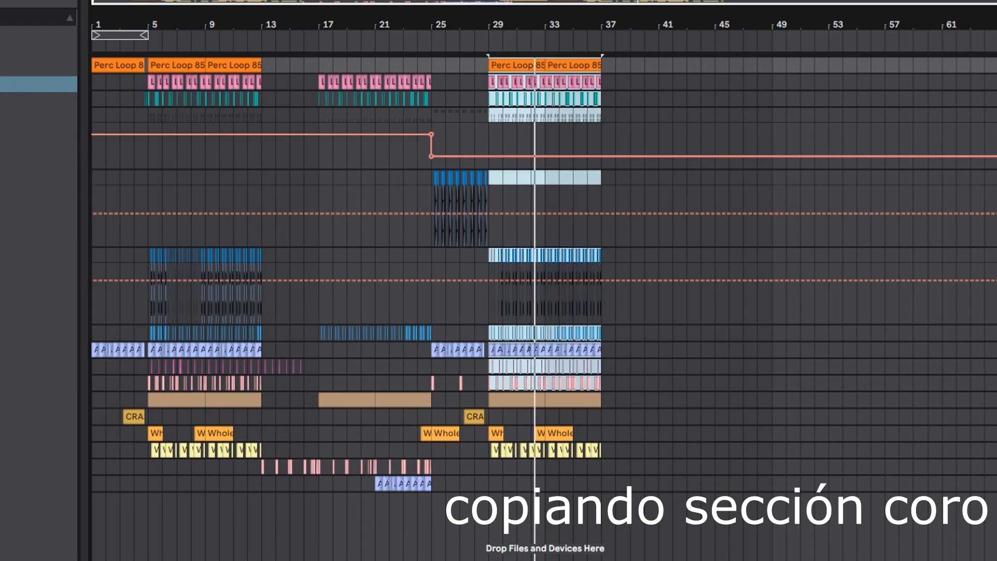
- Automate the vocal chop track's echo rack to be on only from bar 17 to bar 29
{"action": "left_click", "coordinate": [991, 400]}
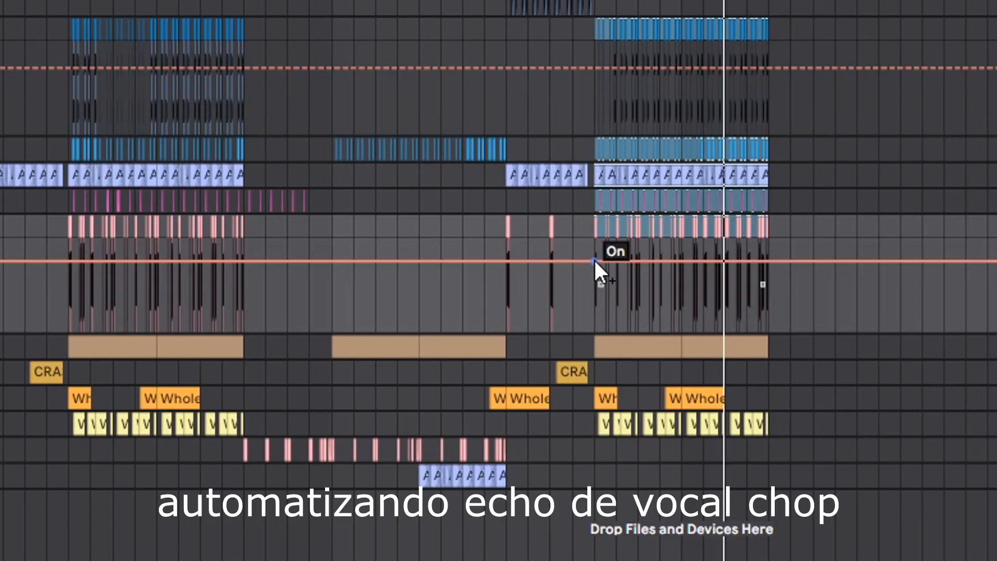
{"action": "left_click", "coordinate": [594, 260]}
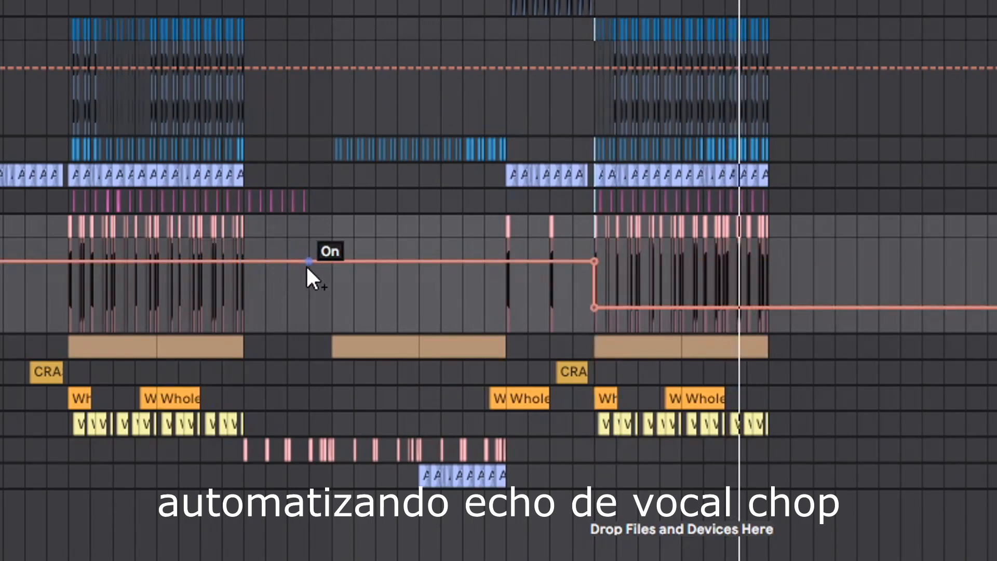
{"action": "left_click_drag", "start_coordinate": [333, 263], "coordinate": [333, 308]}
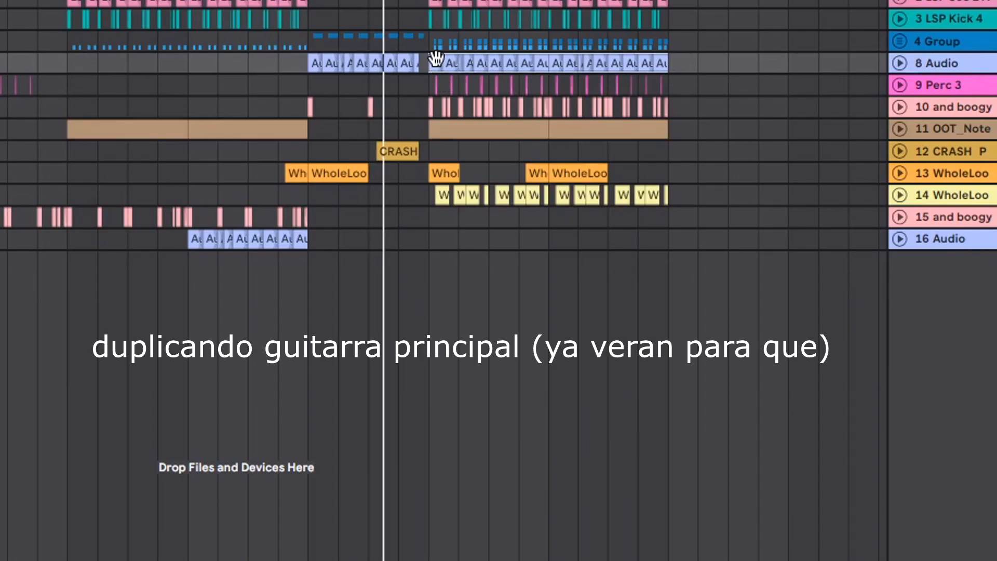
- Duplicate the second chorus's guitar clips onto a new track, then warp them in Complex Pro mode and transpose them up 12 semitones
{"action": "left_click_drag", "start_coordinate": [436, 60], "coordinate": [442, 290]}
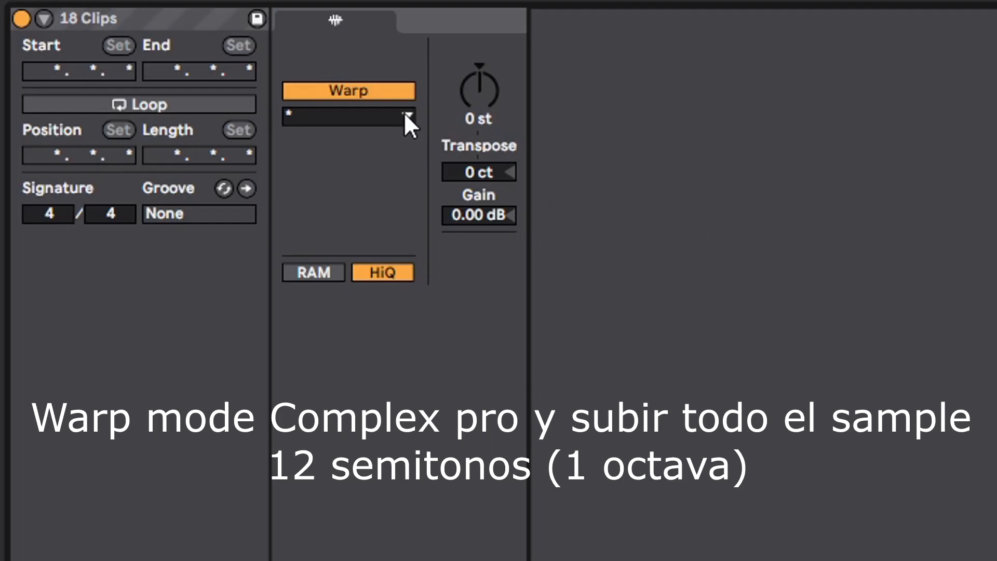
{"action": "left_click", "coordinate": [406, 116]}
{"action": "left_click", "coordinate": [356, 248]}
{"action": "left_click_drag", "start_coordinate": [484, 90], "coordinate": [484, 89]}
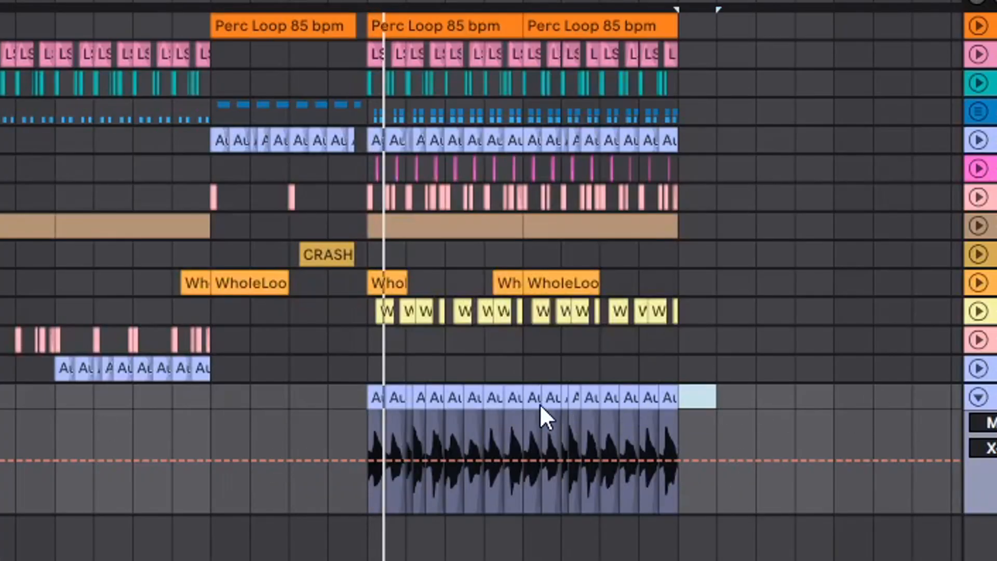
- Low-cut the octave-up guitar in EQ Eight, with band 1 at 696 Hz and band 2 as an x4 low cut at 587 Hz
{"action": "left_click_drag", "start_coordinate": [540, 403], "coordinate": [357, 396]}
{"action": "key", "text": "shift+Tab"}
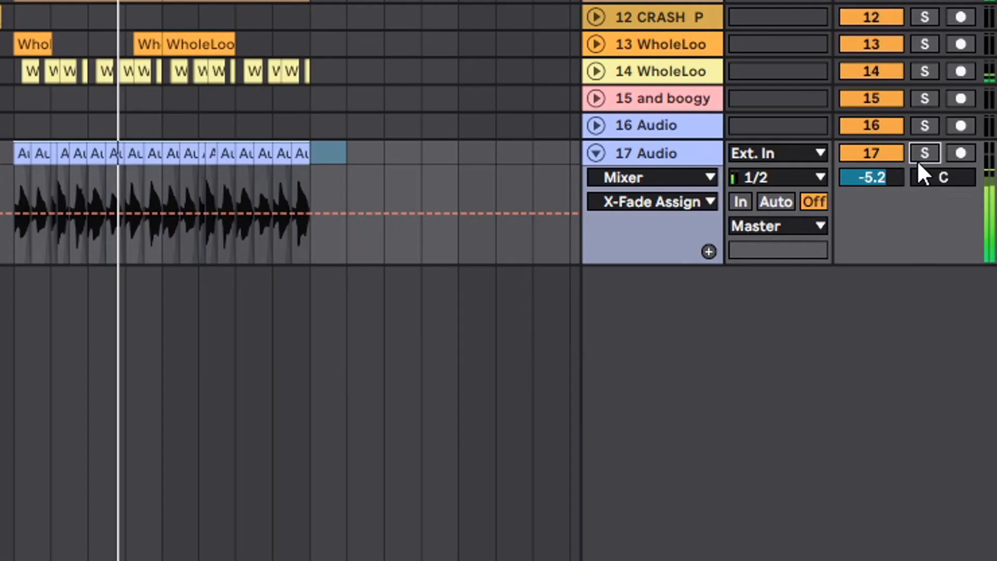
{"action": "left_click_drag", "start_coordinate": [872, 177], "coordinate": [870, 208]}
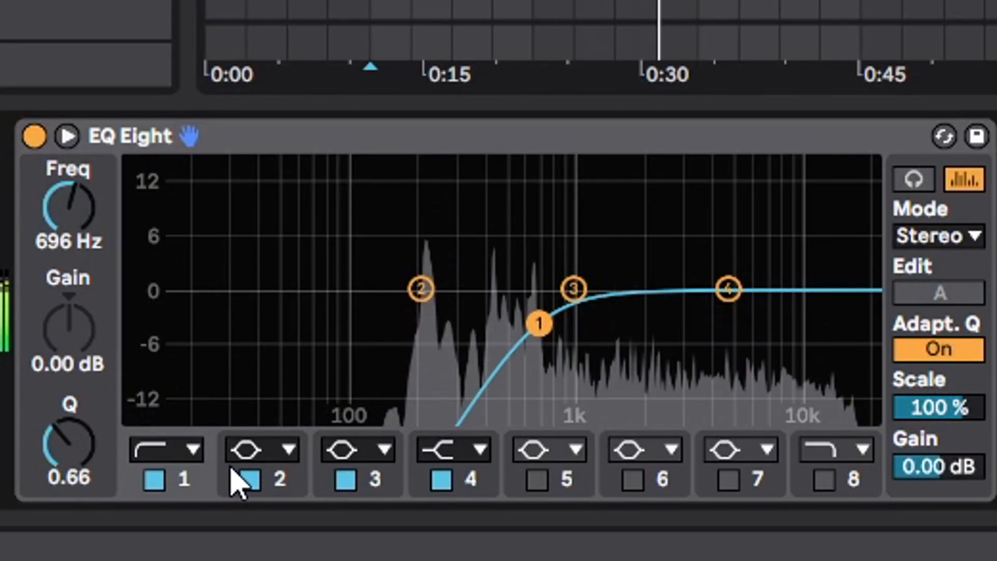
{"action": "left_click", "coordinate": [255, 450]}
{"action": "left_click", "coordinate": [288, 211]}
{"action": "left_click_drag", "start_coordinate": [420, 318], "coordinate": [522, 325]}
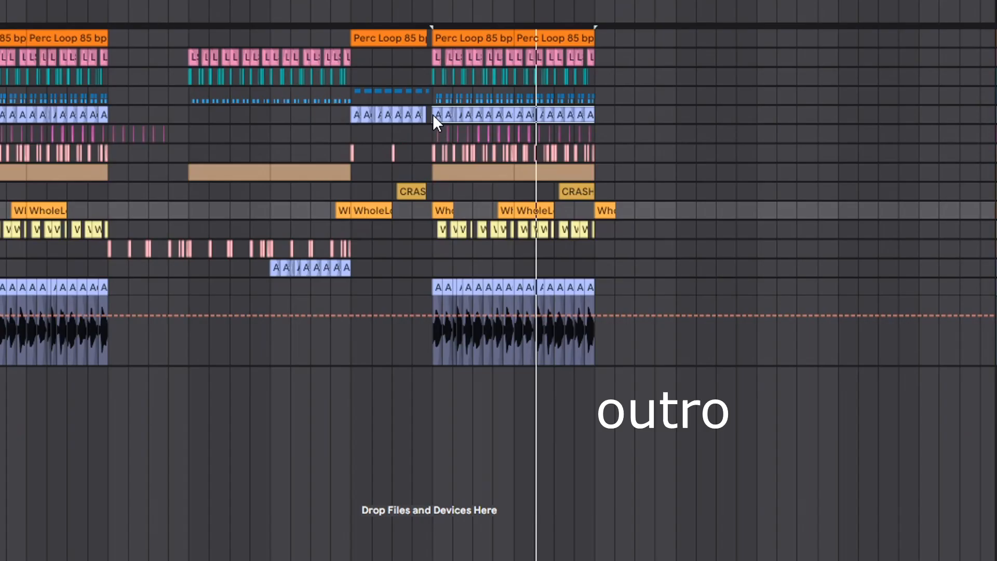
- Extend the guitar clips four bars past the second chorus, delete the excess clips, and paste the break's snare pattern at bar 37
{"action": "key", "text": "ctrl+d"}
{"action": "left_click_drag", "start_coordinate": [769, 132], "coordinate": [676, 108]}
{"action": "key", "text": "Delete"}
{"action": "left_click_drag", "start_coordinate": [428, 95], "coordinate": [349, 97]}
{"action": "left_click", "coordinate": [596, 90]}
{"action": "key", "text": "ctrl+v"}
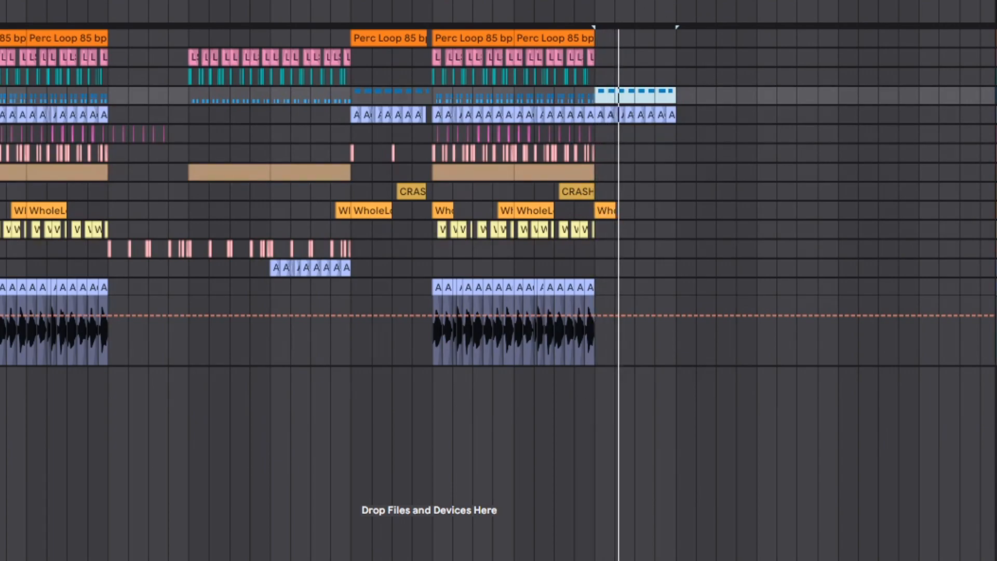
{"action": "key", "text": "plus"}
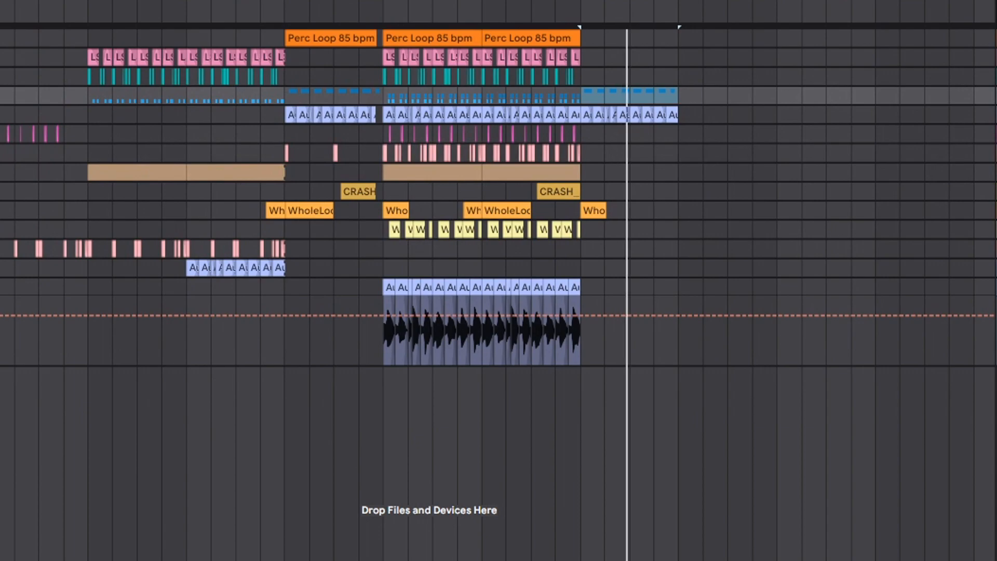
{"action": "key", "text": "u"}
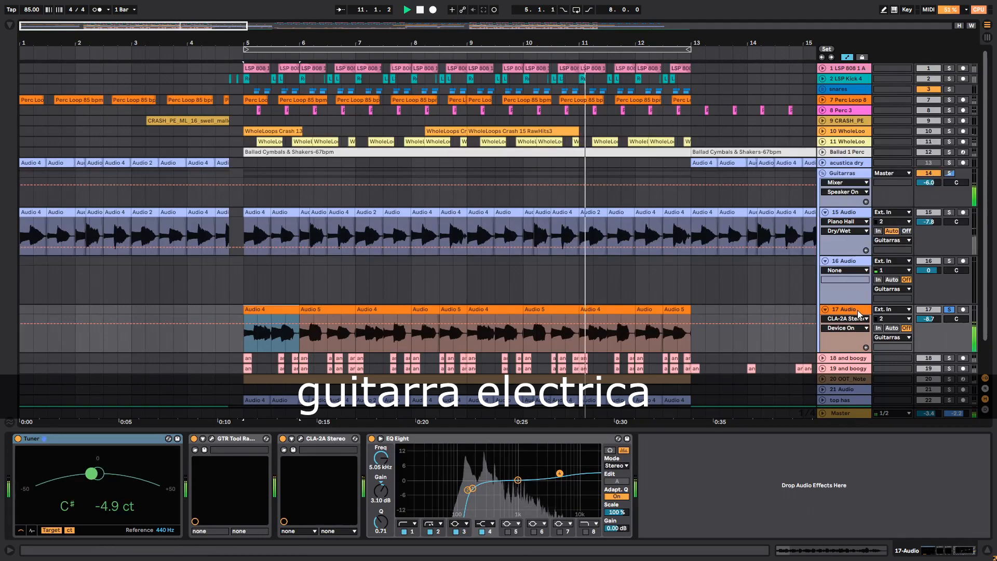
- Remove the Tuner from the electric guitar track 17 and open its GTR Tool Rack plug-in window
{"action": "left_click", "coordinate": [18, 439]}
{"action": "left_click", "coordinate": [35, 440]}
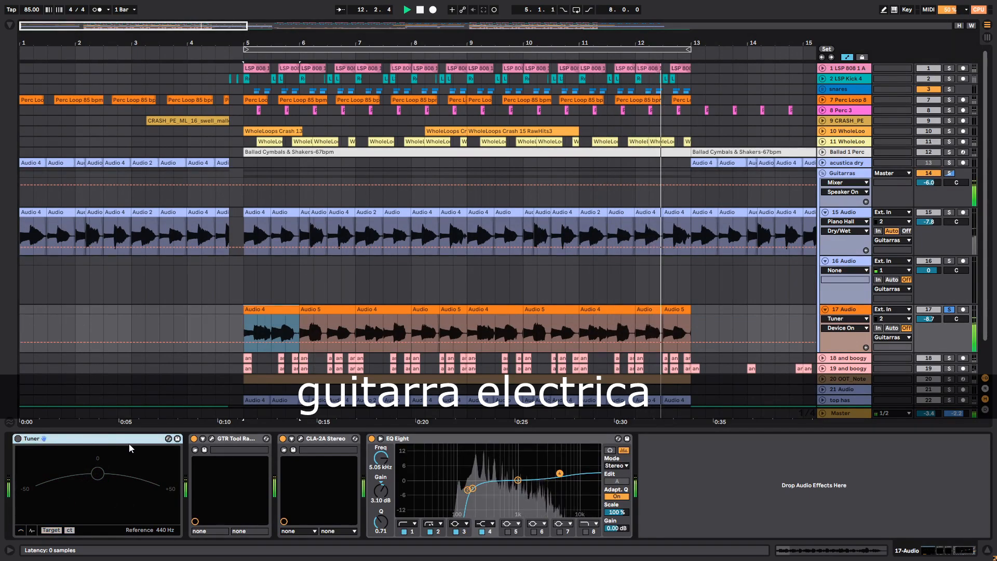
{"action": "key", "text": "Delete"}
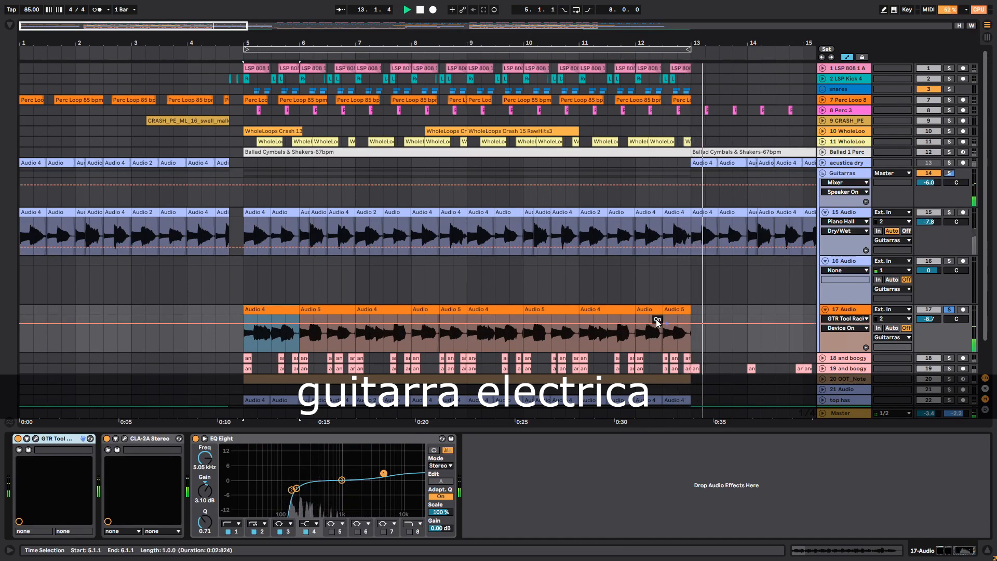
{"action": "left_click", "coordinate": [35, 439]}
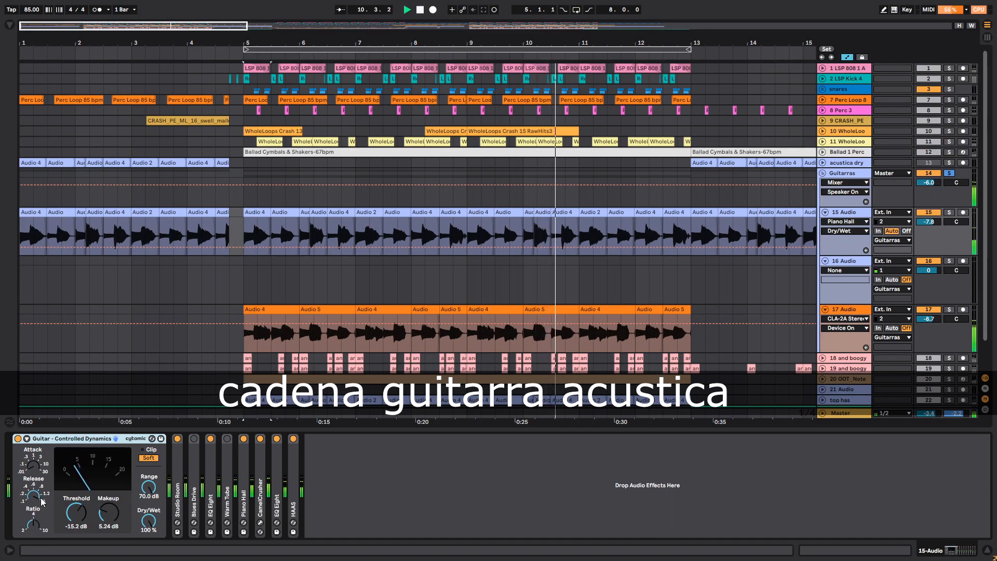
- Examine the Controlled Dynamics compressor, Studio Room and first EQ Eight in the acoustic guitar track's effect chain
{"action": "double_click", "coordinate": [71, 439]}
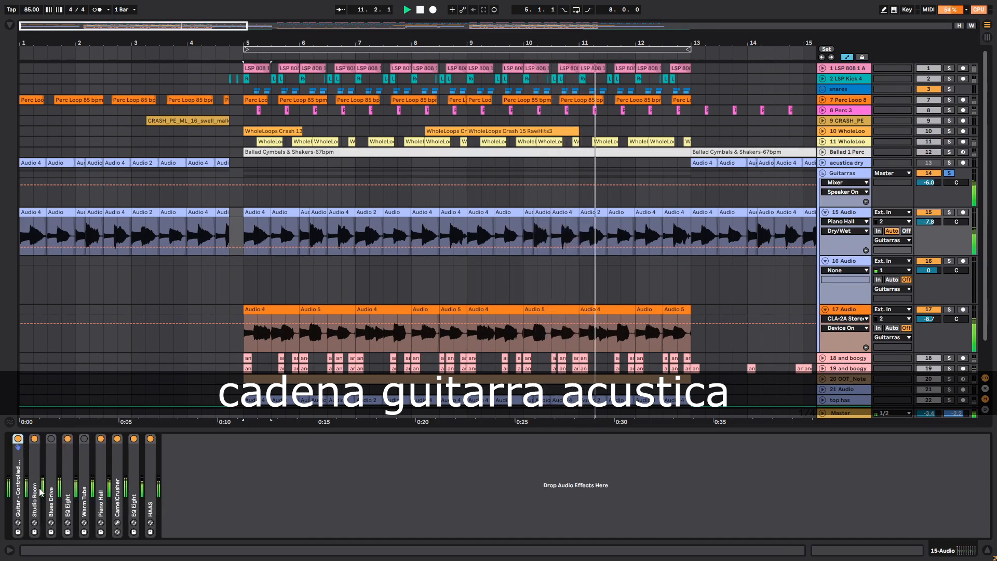
{"action": "double_click", "coordinate": [35, 495]}
{"action": "double_click", "coordinate": [47, 441]}
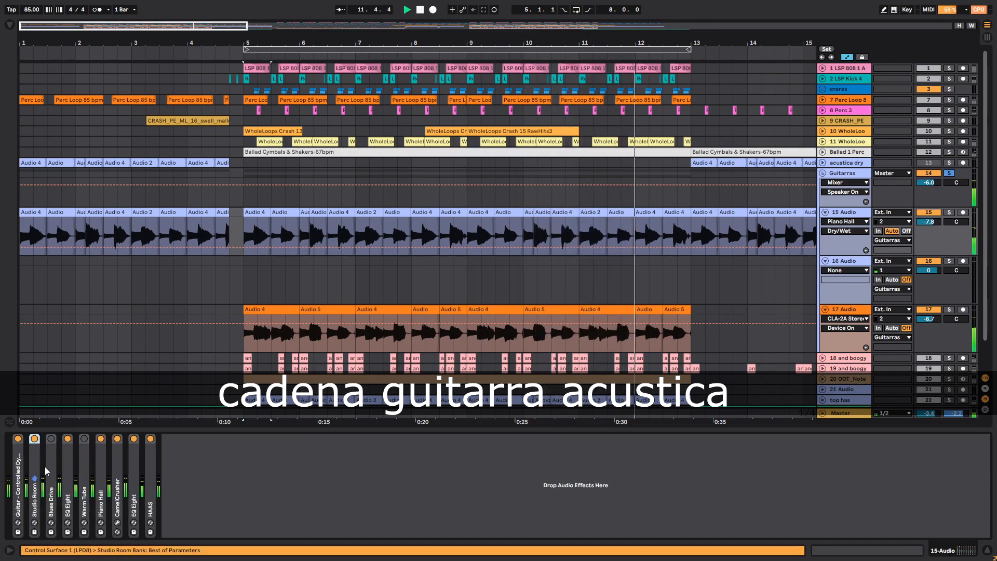
{"action": "double_click", "coordinate": [70, 494]}
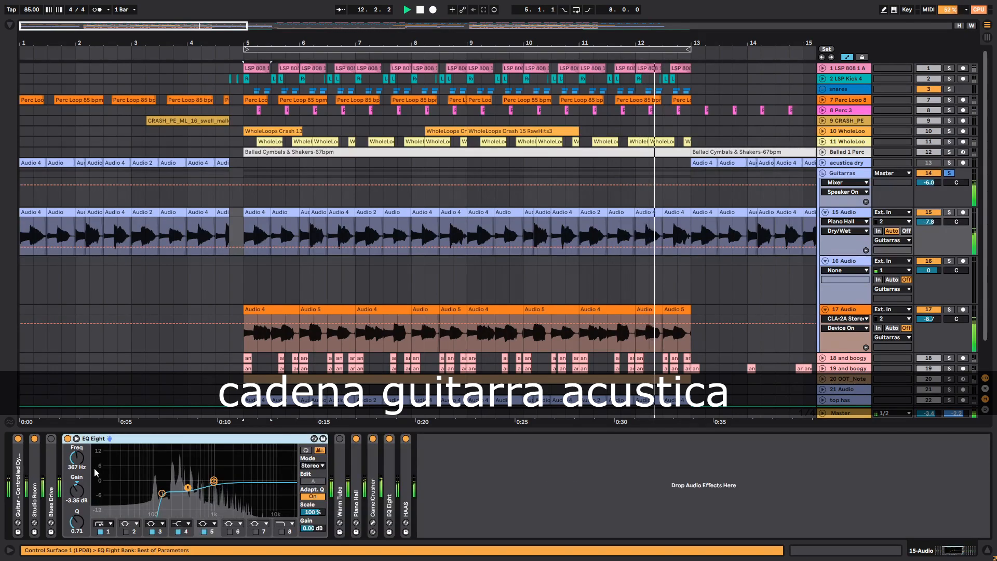
{"action": "double_click", "coordinate": [147, 441]}
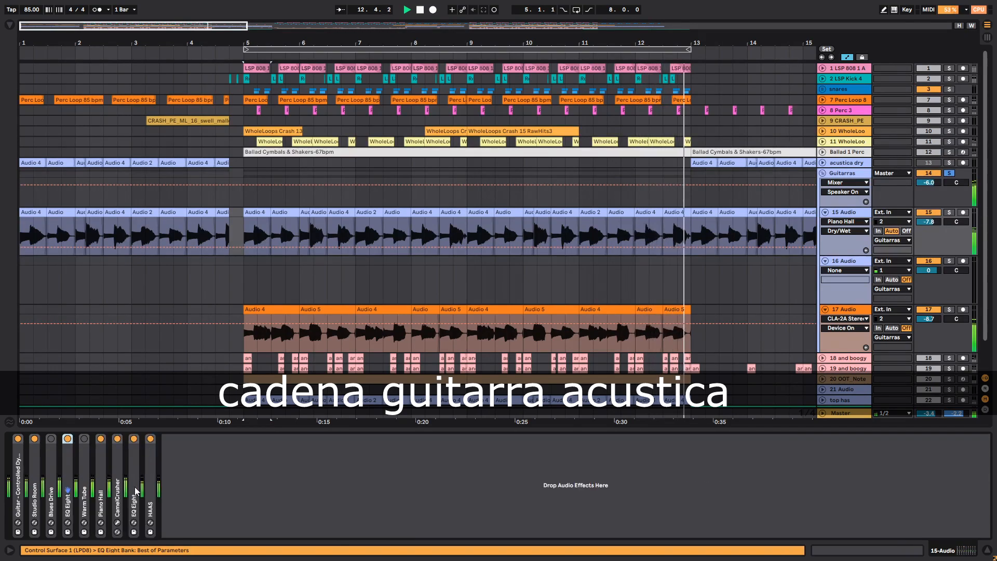
- Examine the acoustic guitar's Piano Hall, CamelCrusher, second EQ Eight and HAAS devices, and toggle the track's solo
{"action": "double_click", "coordinate": [104, 492]}
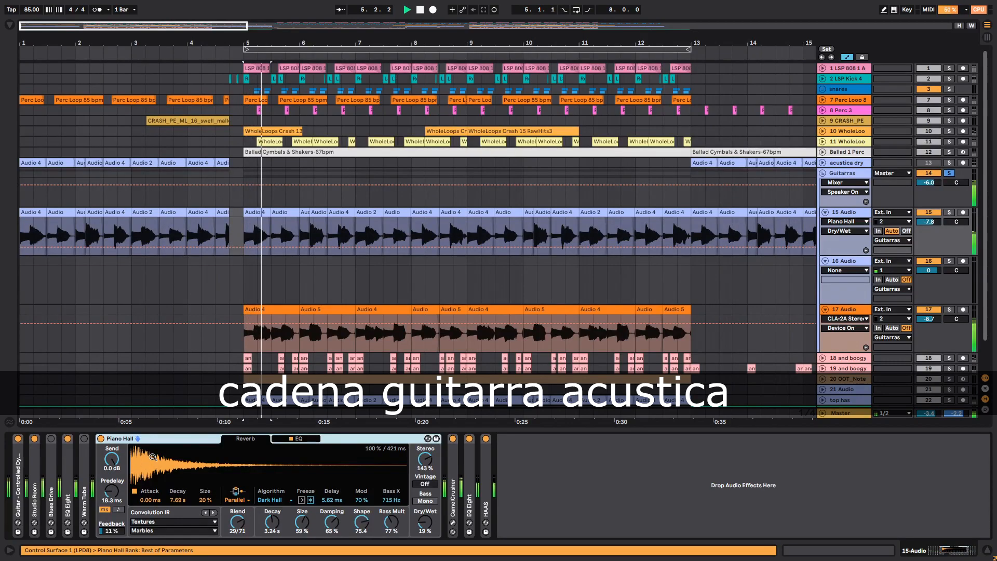
{"action": "double_click", "coordinate": [453, 503]}
{"action": "double_click", "coordinate": [496, 441]}
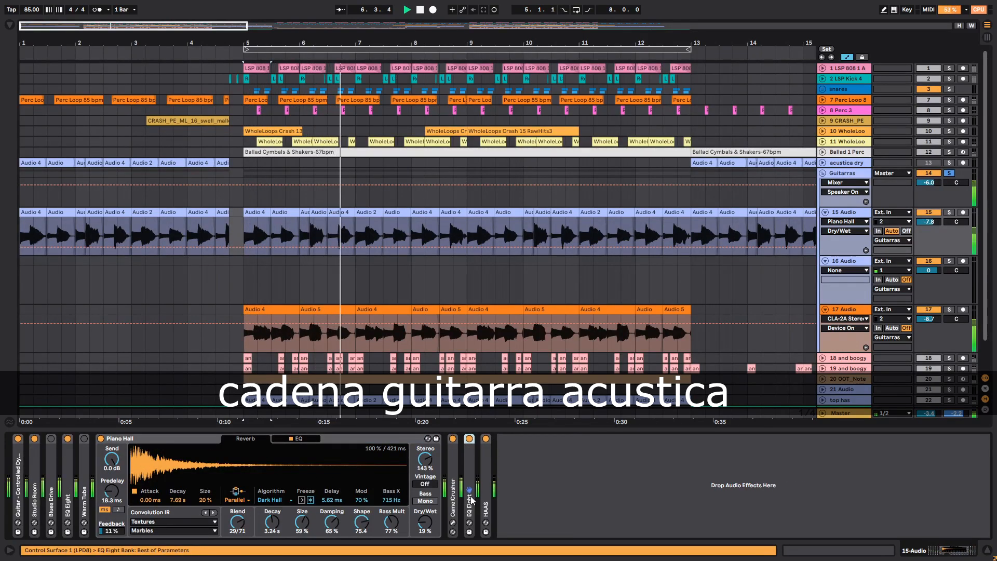
{"action": "double_click", "coordinate": [471, 500]}
{"action": "double_click", "coordinate": [531, 442]}
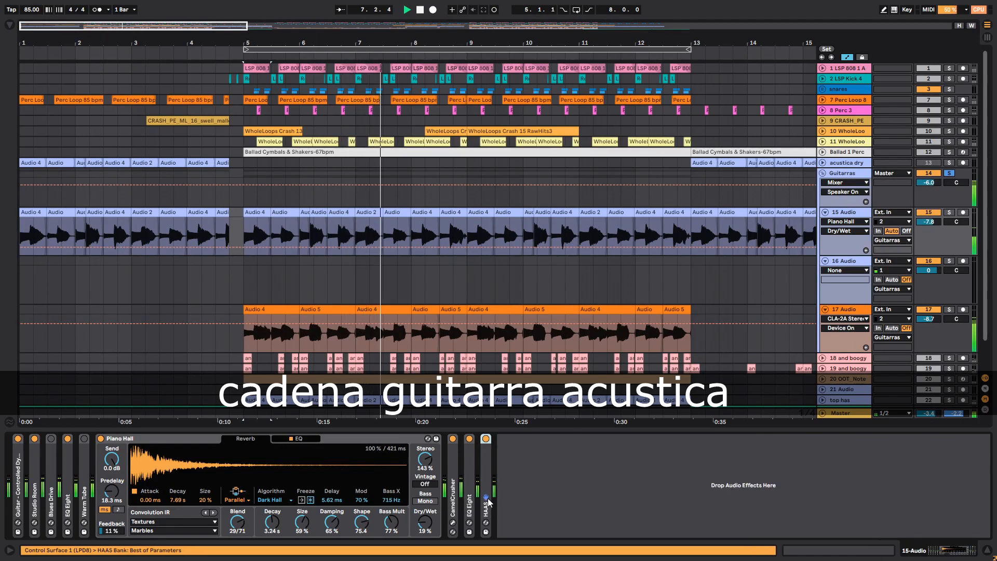
{"action": "double_click", "coordinate": [487, 501]}
{"action": "double_click", "coordinate": [532, 440]}
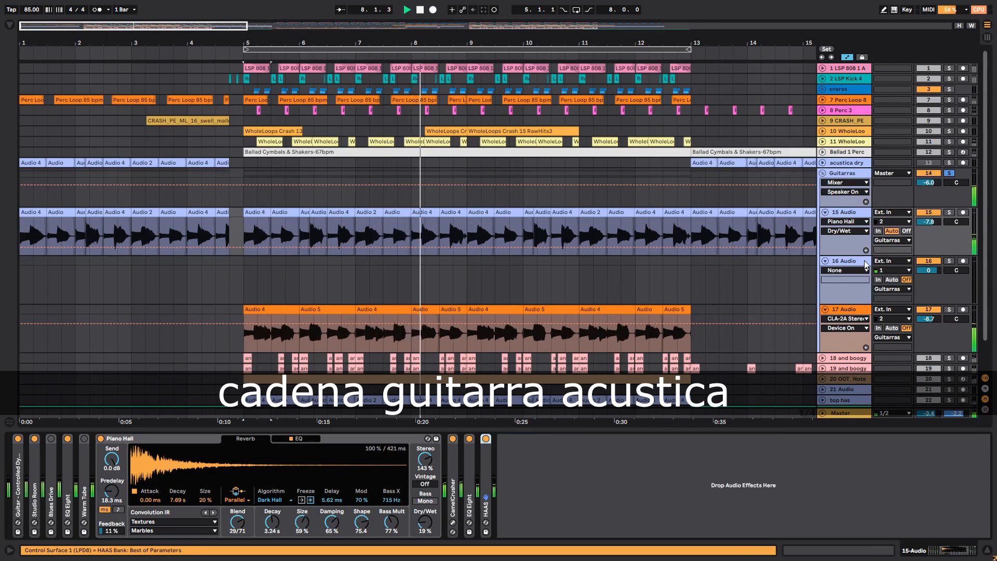
{"action": "left_click", "coordinate": [948, 213]}
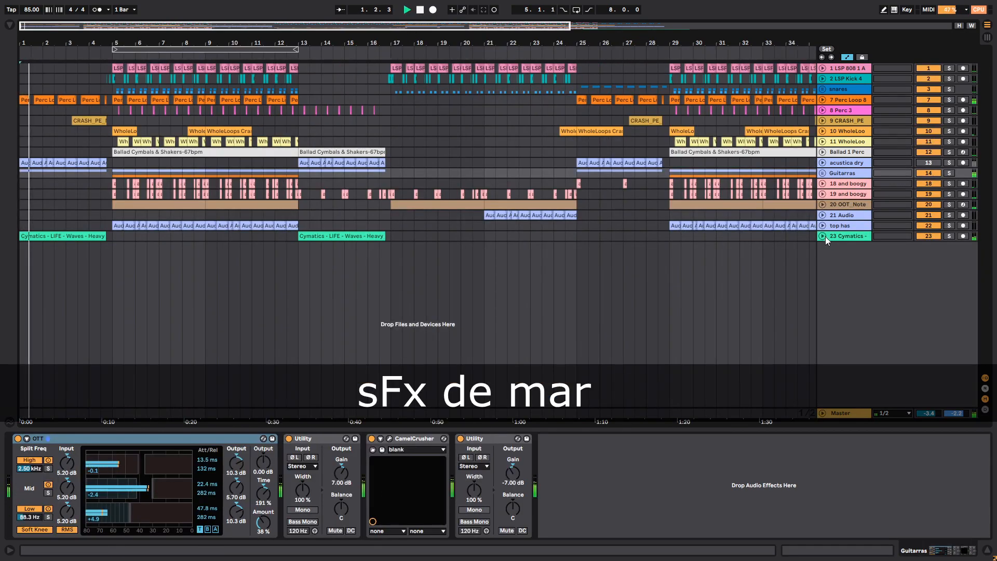
- Unfold the Cymatics sea waves effect track, audition it in solo, and take it back out of solo
{"action": "left_click", "coordinate": [823, 236]}
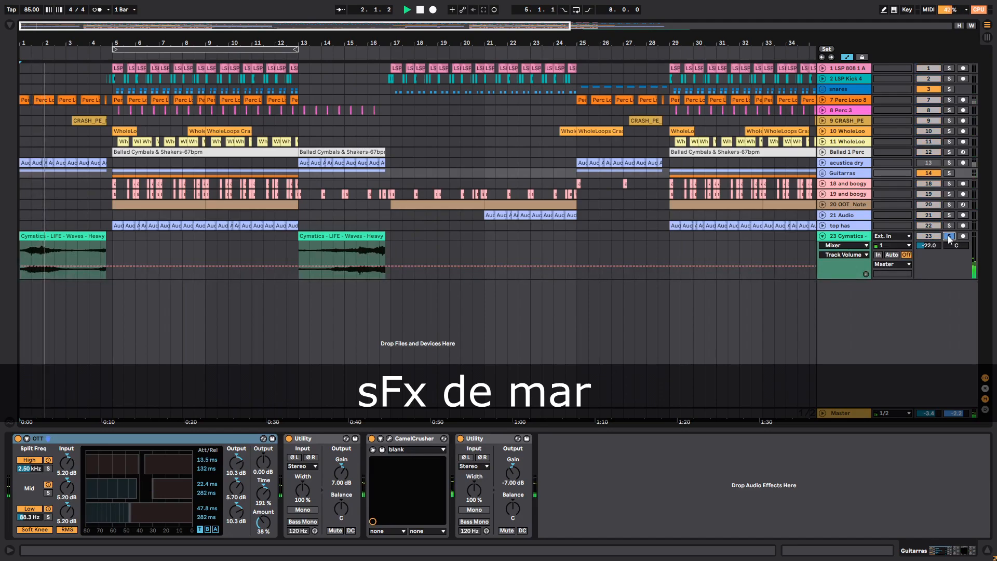
{"action": "left_click", "coordinate": [860, 237]}
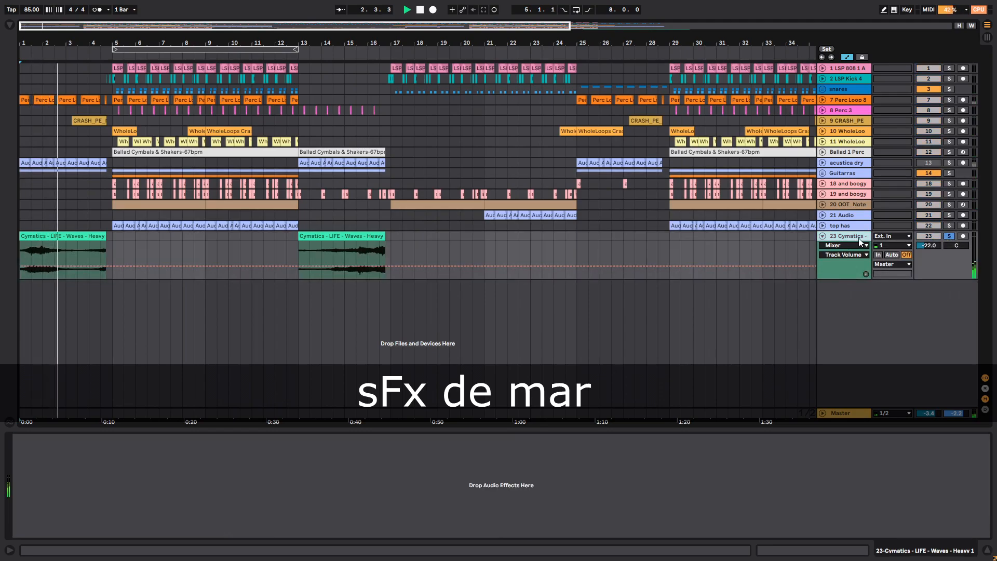
{"action": "left_click", "coordinate": [947, 237]}
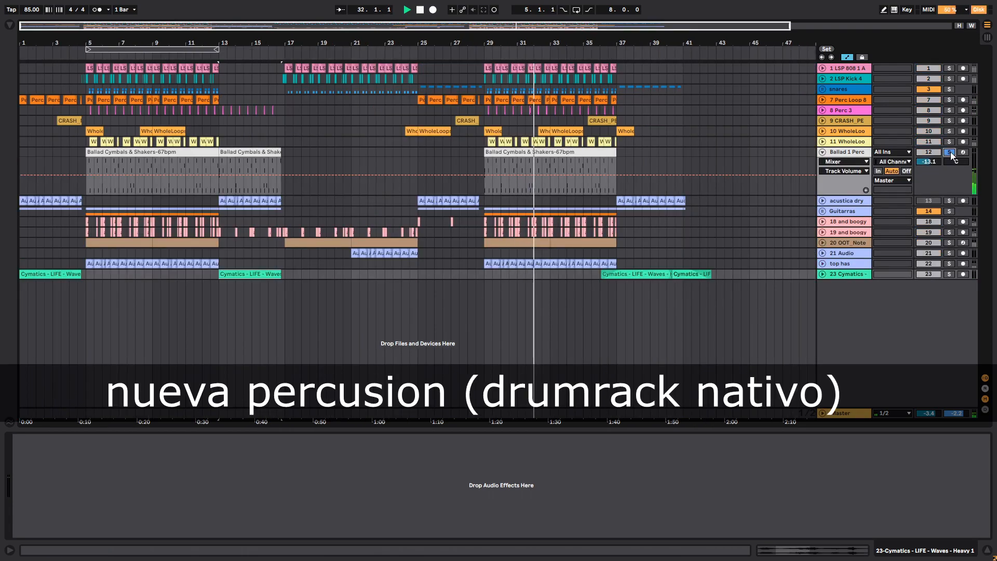
- Hide the automation lanes and export the arrangement as audio with video creation off
{"action": "key", "text": "a"}
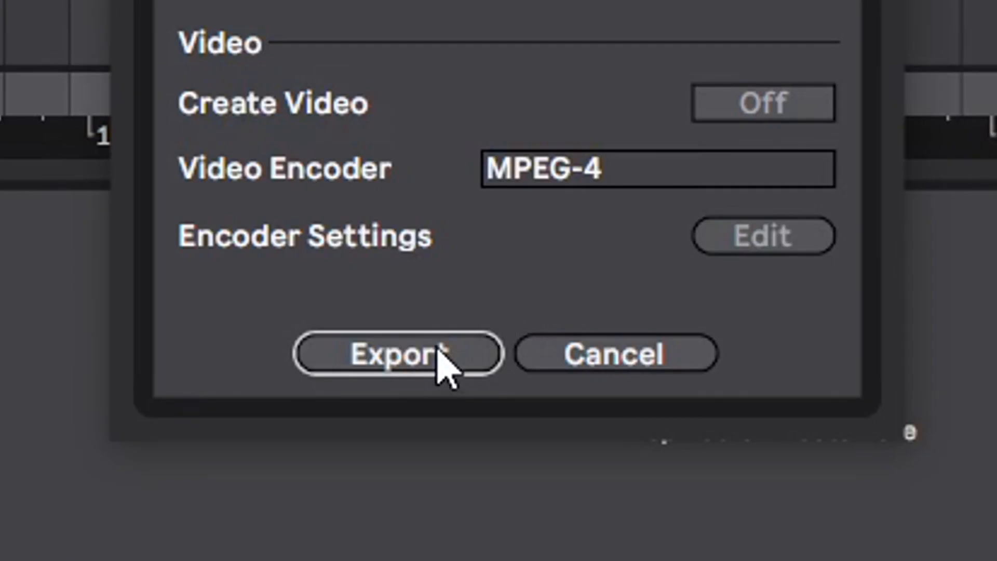
{"action": "left_click", "coordinate": [428, 355]}
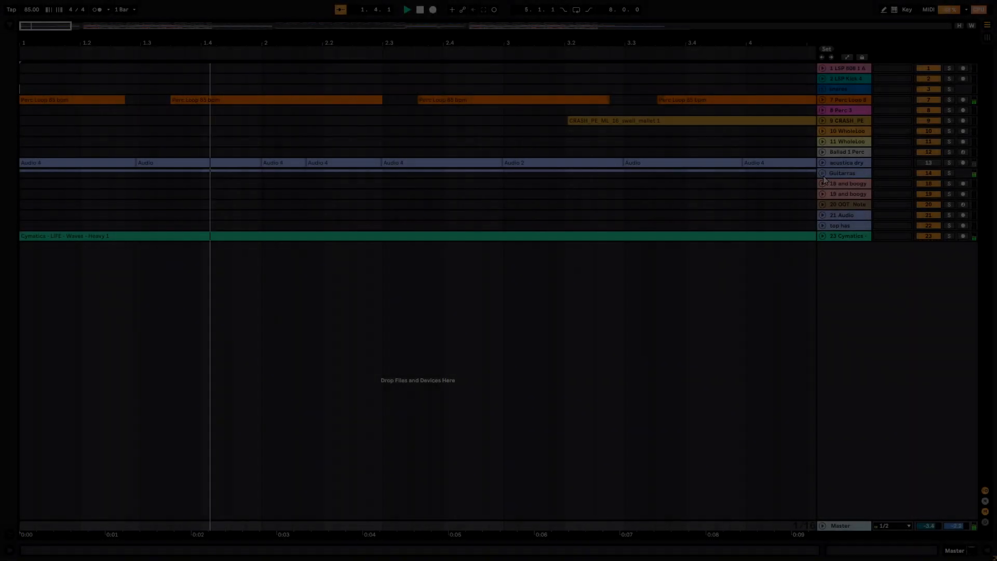
- Play the full arrangement and inspect the Guitarras group, Cymatics waves, 21 Audio and 20 OOT_Note tracks by unfolding and folding them
{"action": "left_click", "coordinate": [824, 174]}
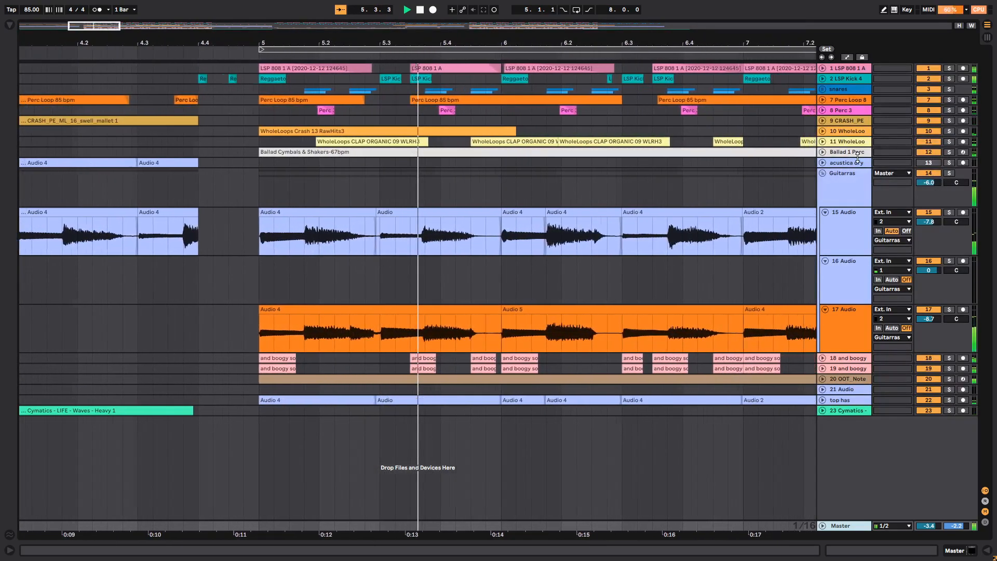
{"action": "left_click", "coordinate": [822, 173]}
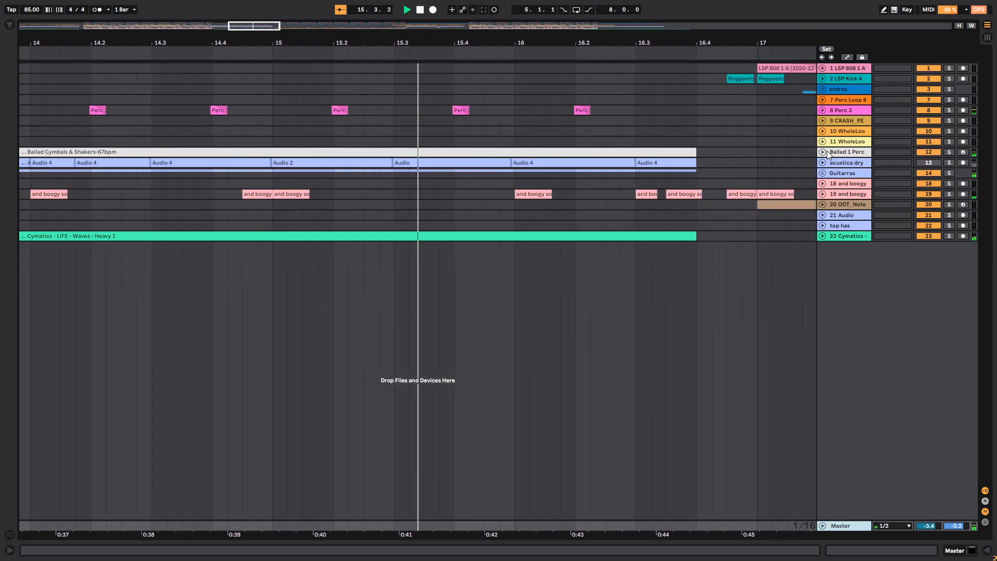
{"action": "left_click", "coordinate": [821, 238]}
{"action": "left_click", "coordinate": [821, 238]}
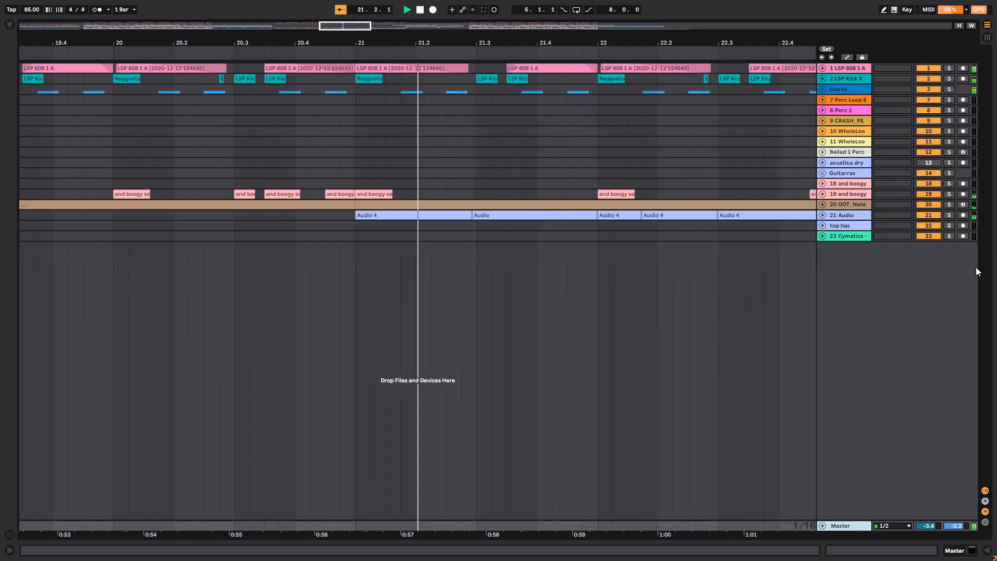
{"action": "left_click", "coordinate": [823, 213]}
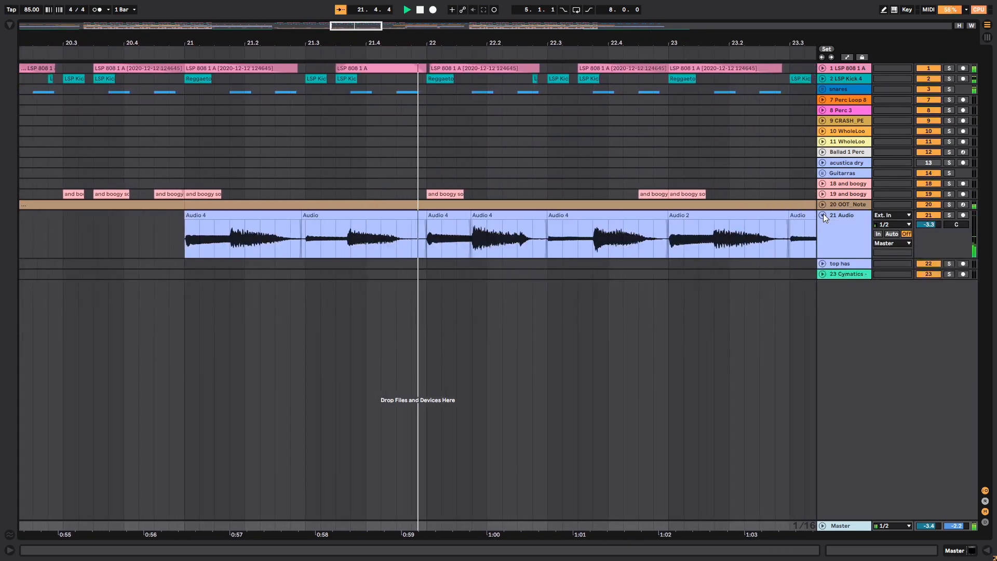
{"action": "left_click", "coordinate": [823, 214]}
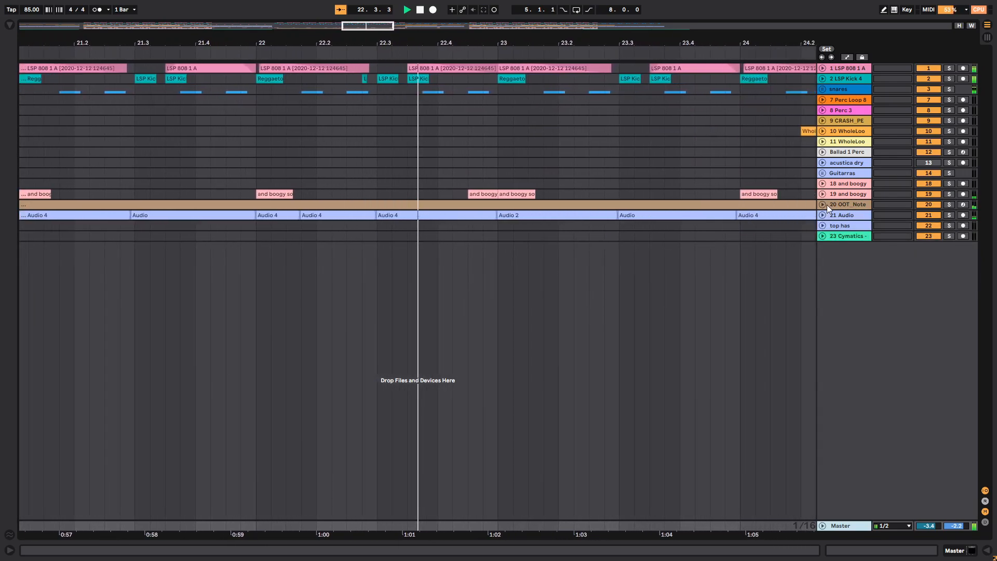
{"action": "left_click", "coordinate": [822, 203]}
{"action": "left_click", "coordinate": [822, 202]}
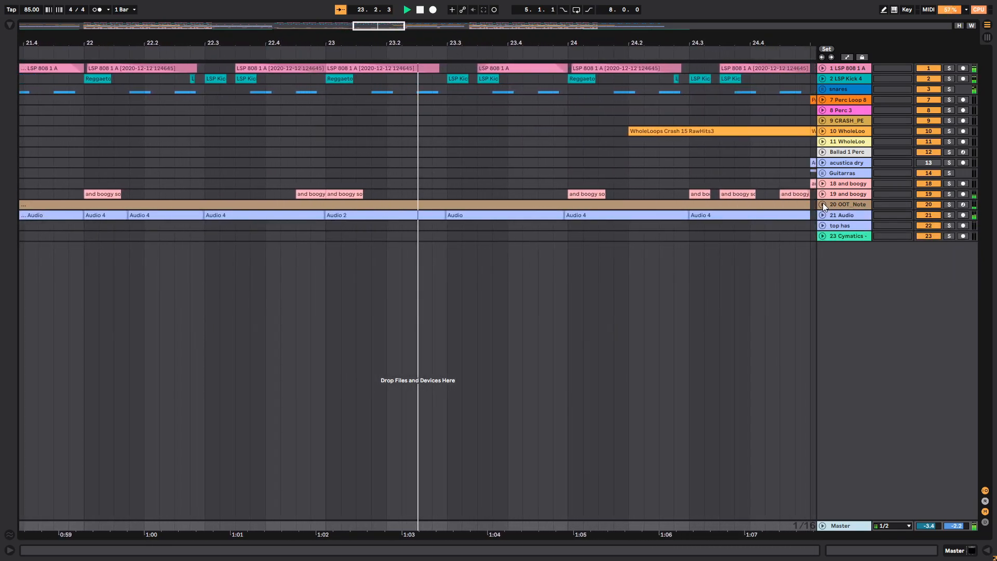